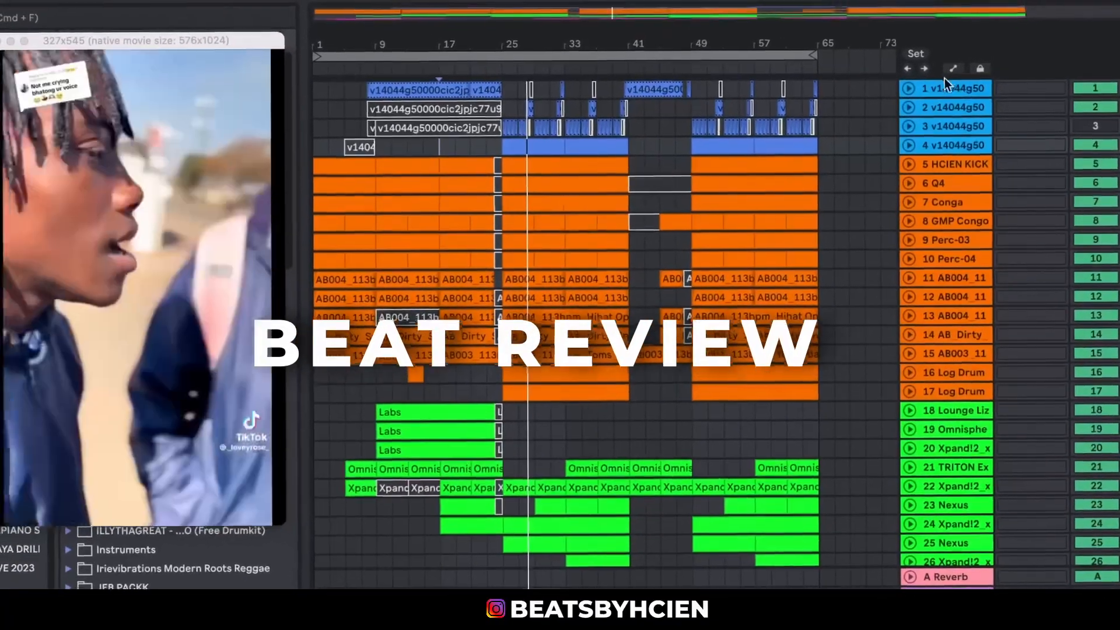
Unfold track 1 and view the waveforms of its vocal clips between bars 8 and 25
double_click(940, 82)
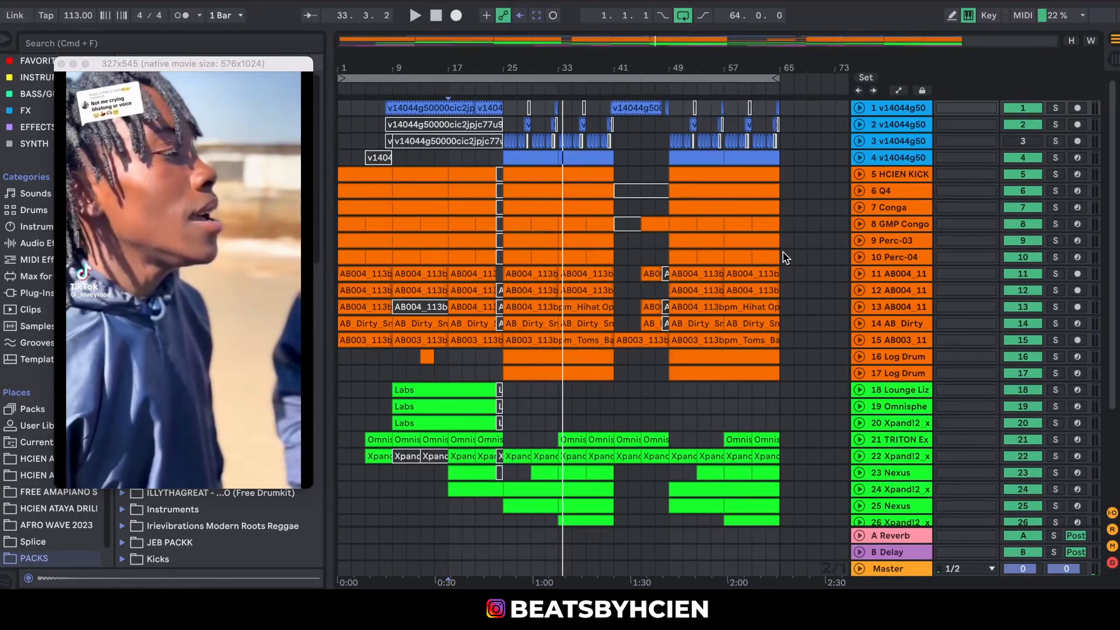
left_click(858, 110)
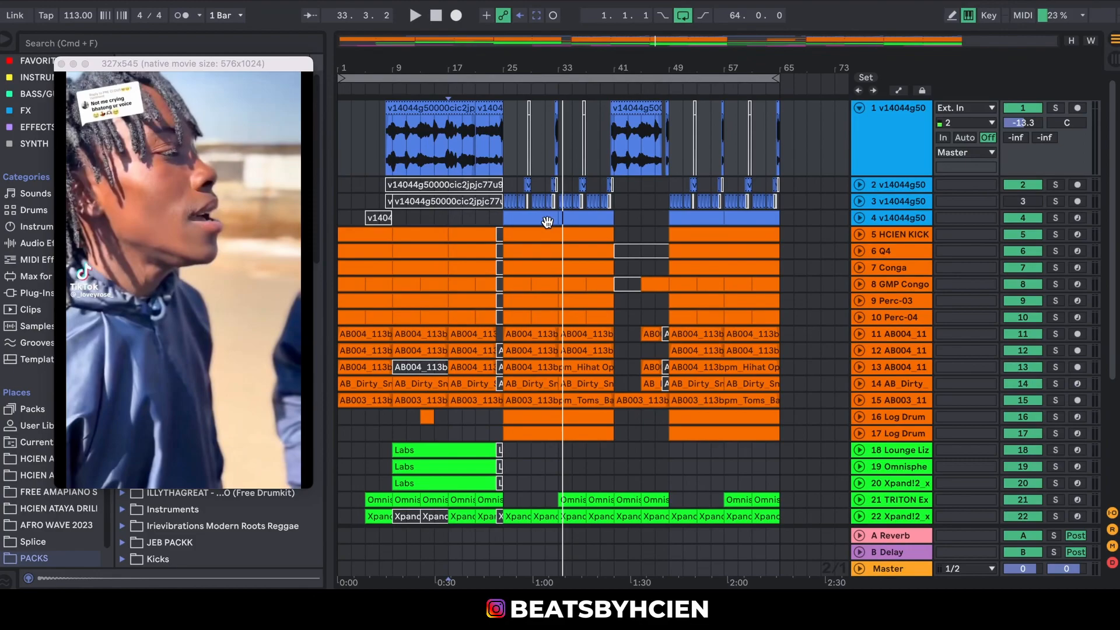
left_click(392, 139)
left_click_drag(390, 67, 474, 125)
left_click(803, 143)
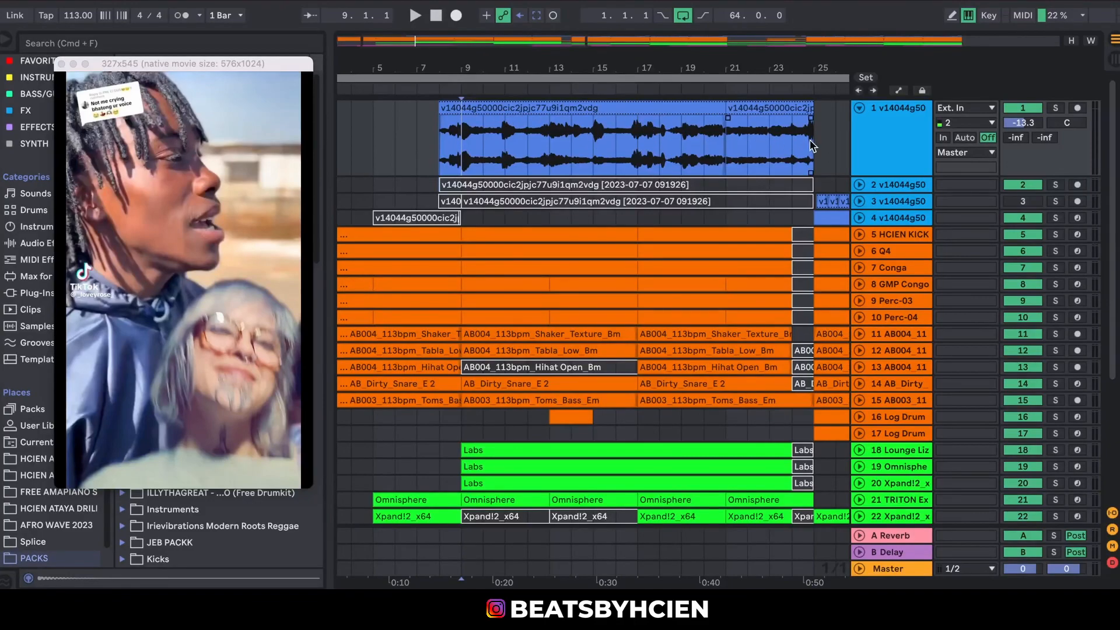
Inspect track 1's effect devices and the warp markers of its first vocal clip, and close the clip editor
double_click(864, 145)
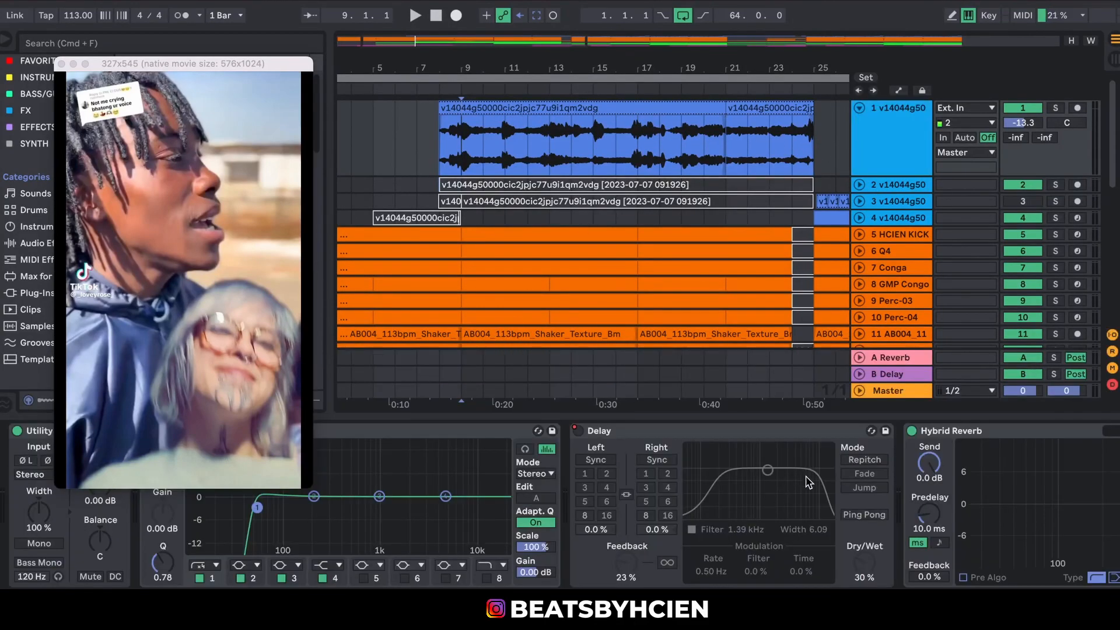
double_click(547, 107)
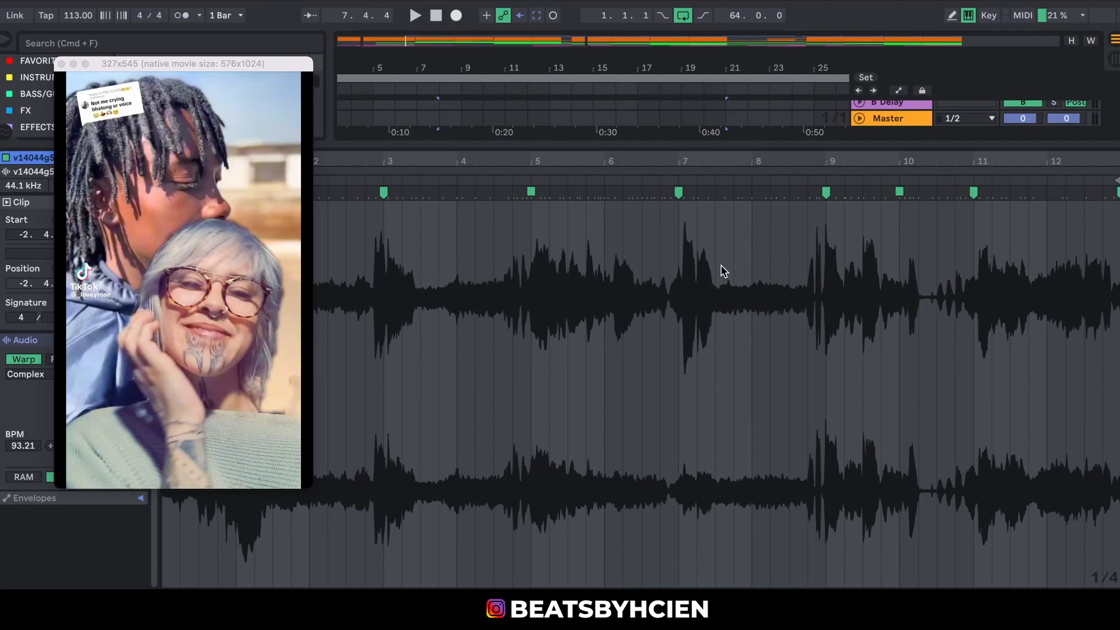
double_click(694, 146)
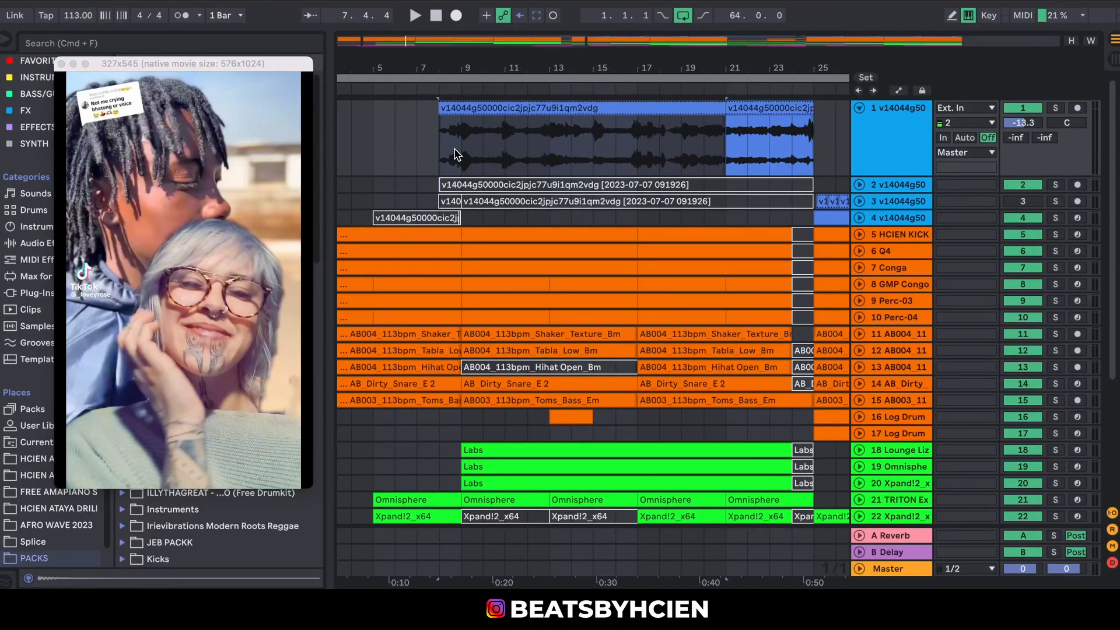
Show track 1's effects chain again, and move and narrow the floating video window to uncover EQ Eight
left_click(581, 161)
double_click(912, 117)
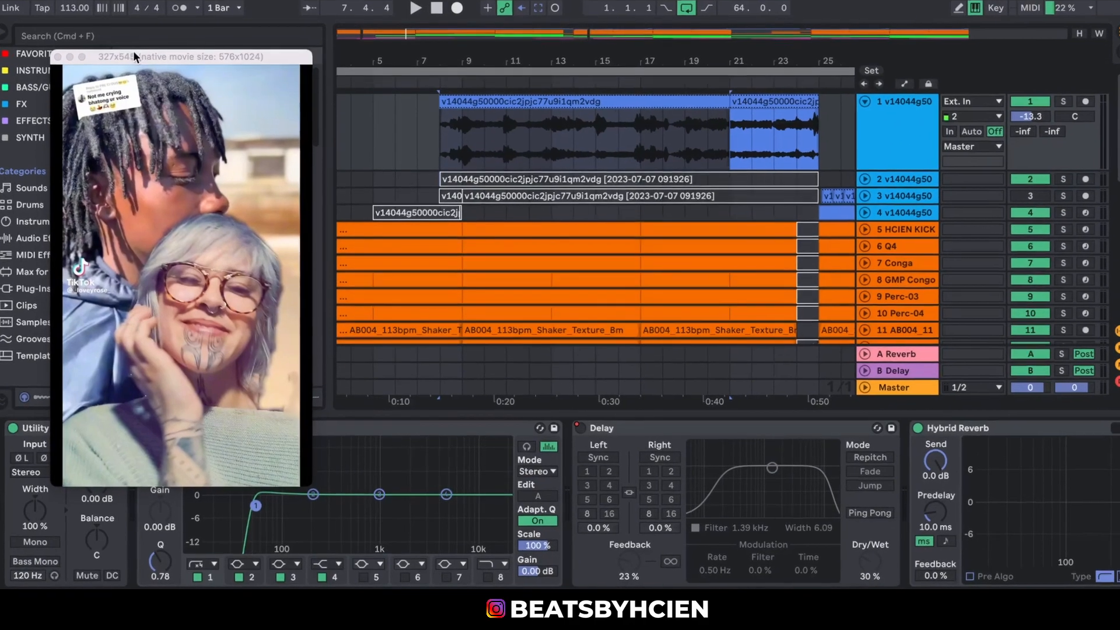
left_click_drag(136, 60, 44, 29)
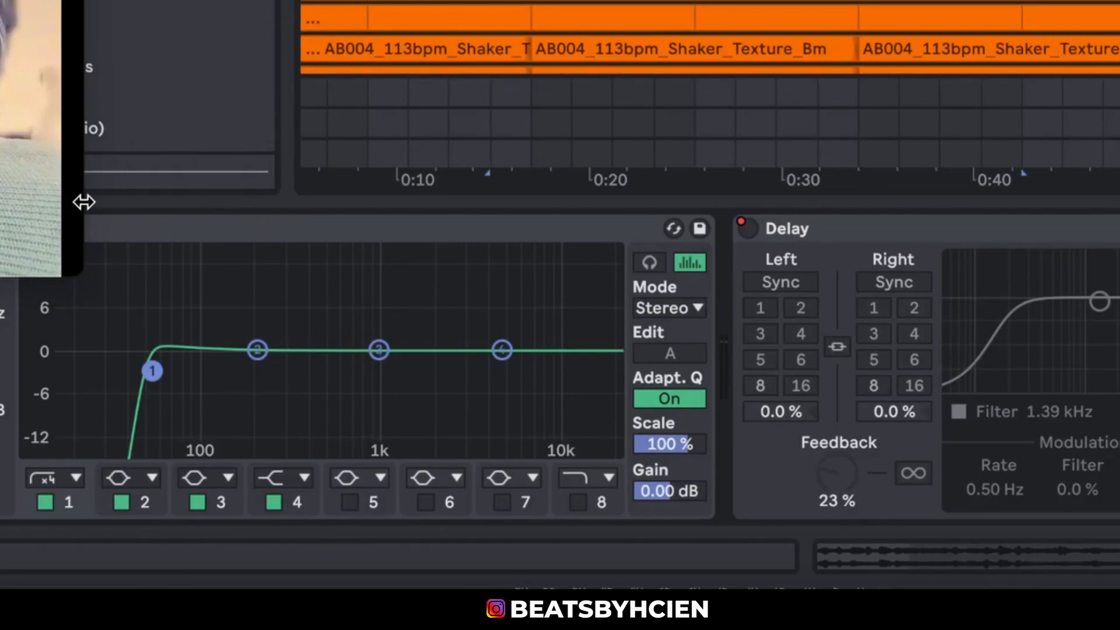
left_click_drag(83, 202, 0, 202)
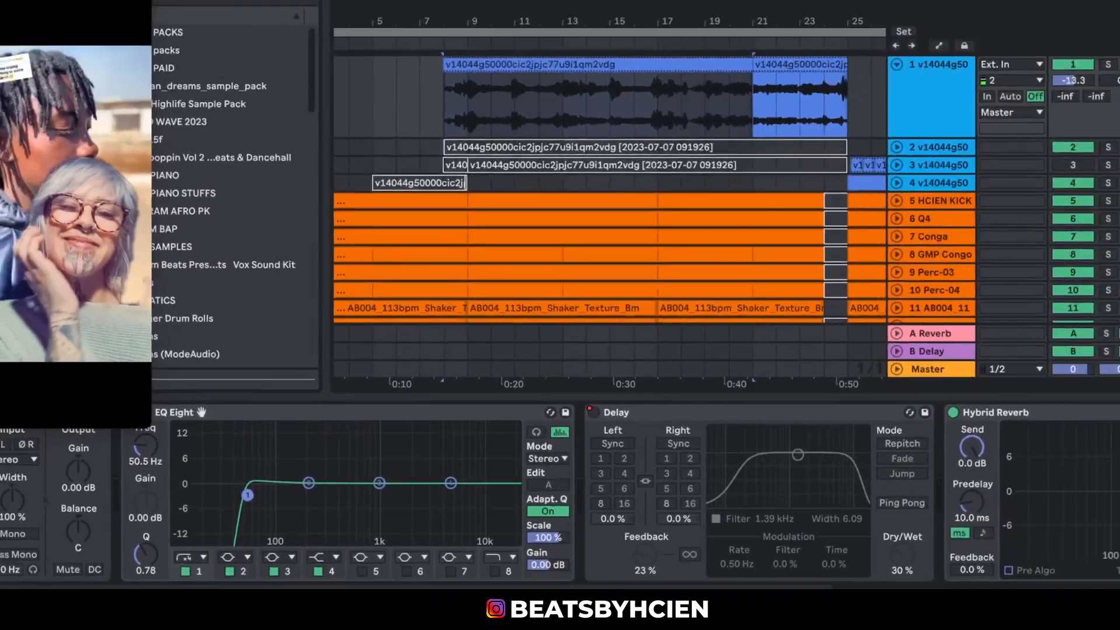
Examine the EQ and reverb settings of track 1's Hybrid Reverb, and close the device view
scroll(214, 430, "right", 10)
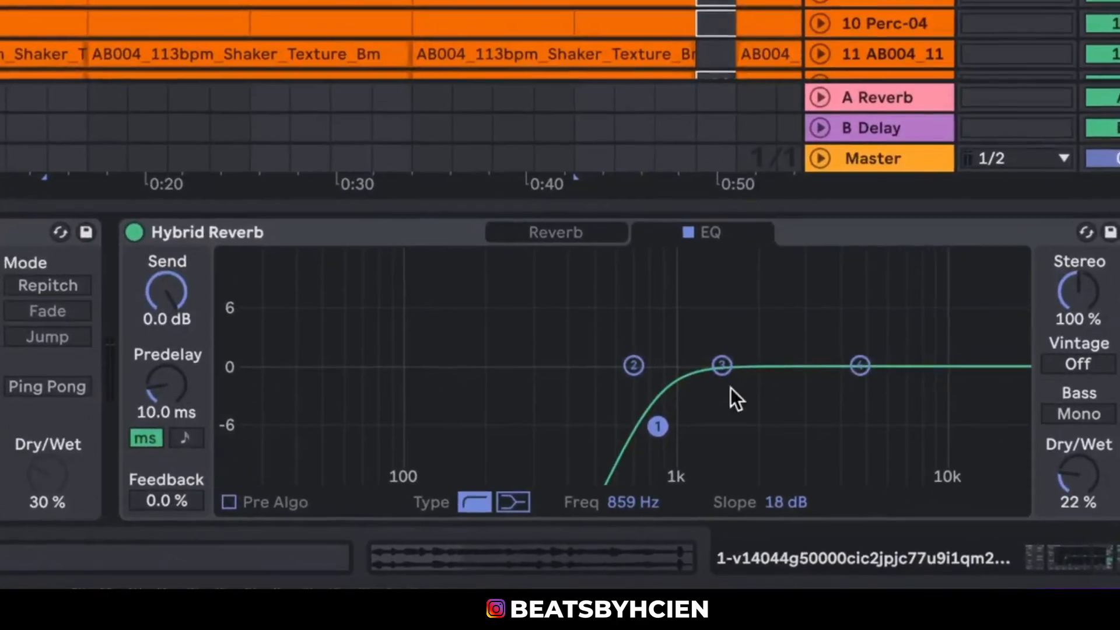
left_click(569, 225)
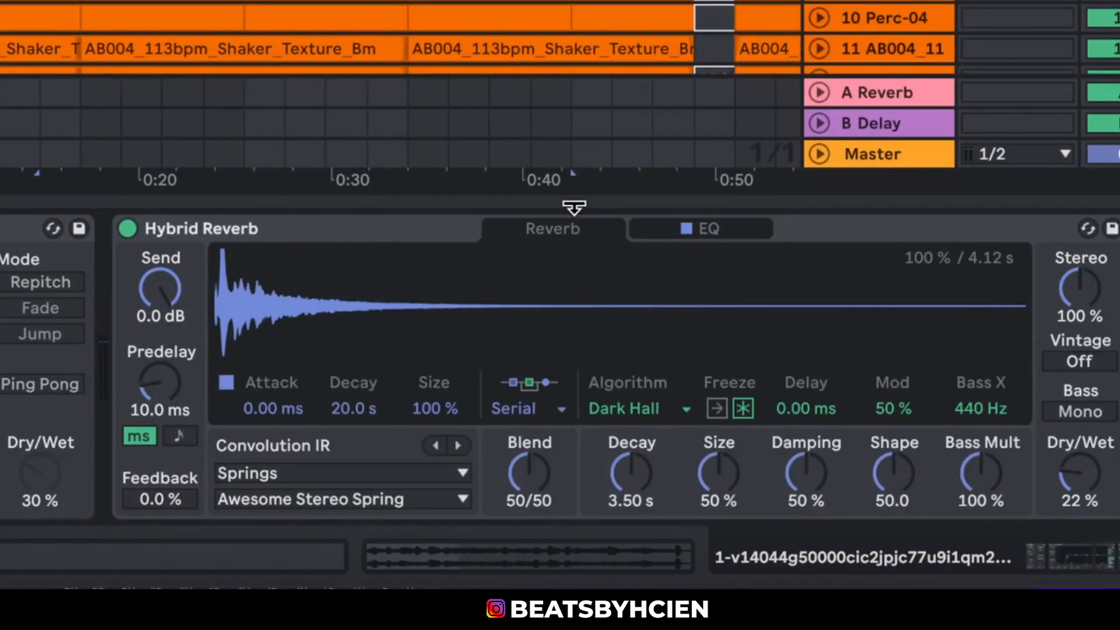
left_click(573, 206)
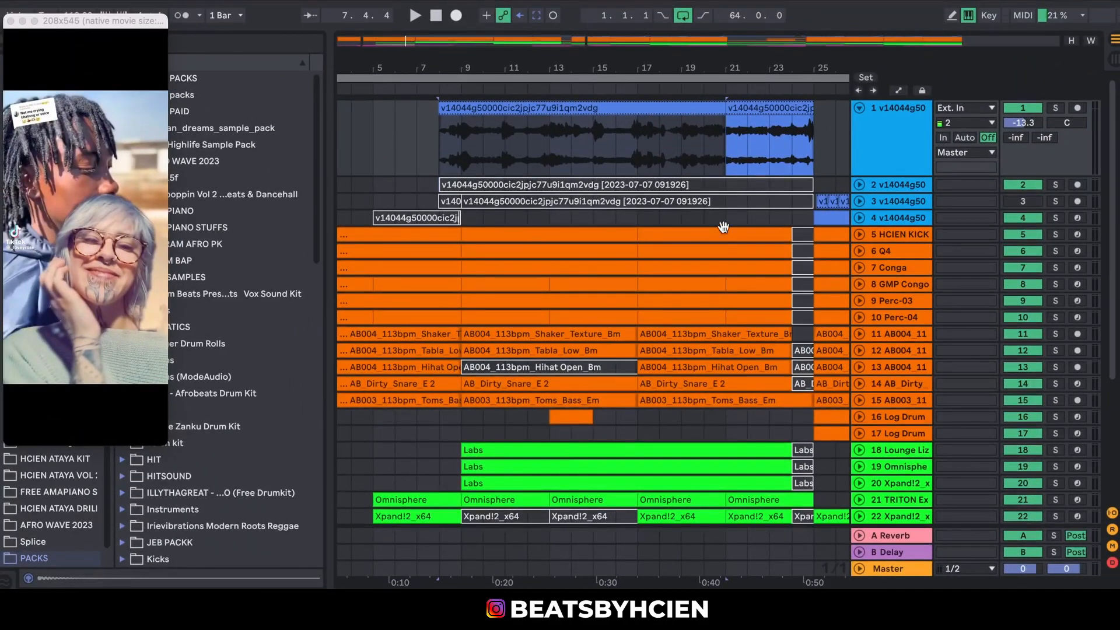
Solo vocal track 1 and play it from bar 9
left_click(473, 137)
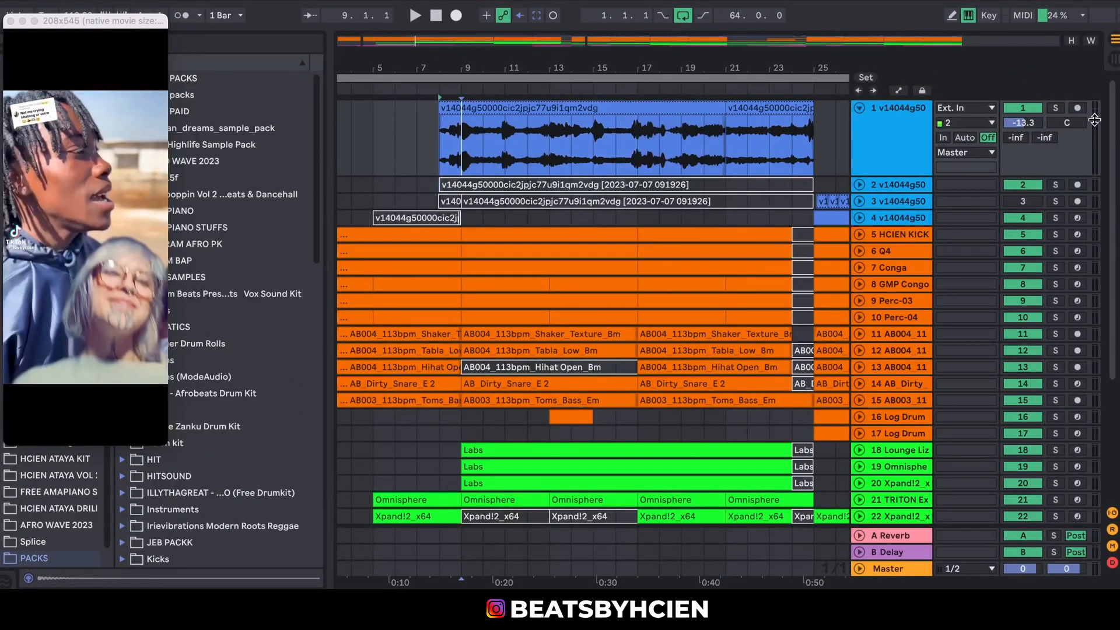
left_click(1055, 108)
key("space")
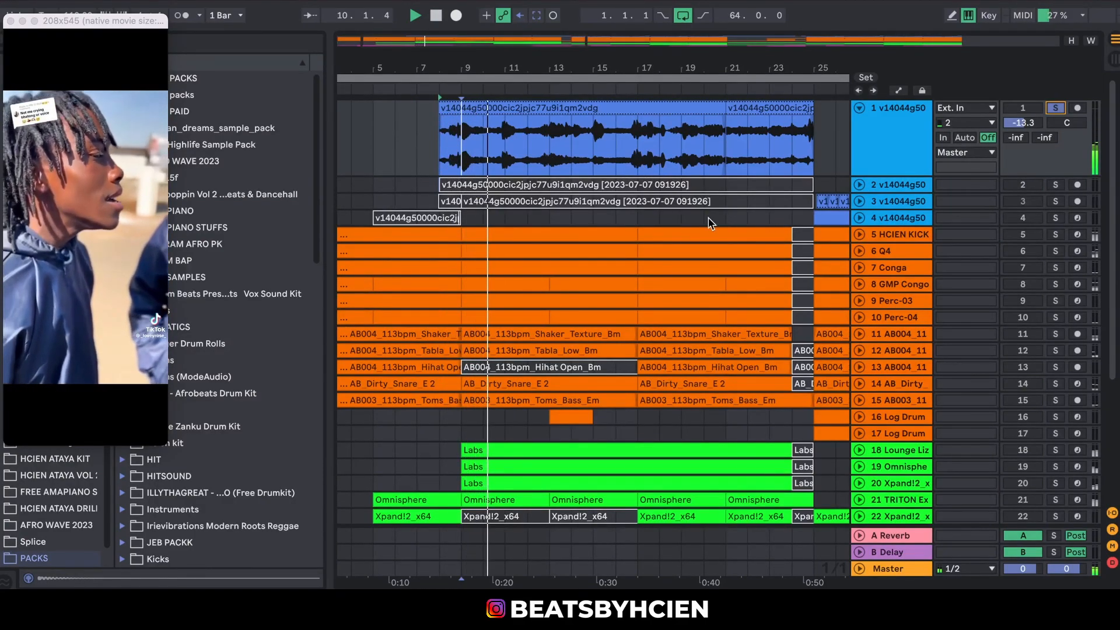
Fold track 1, unfold the HCIEN KICK track and play the kick together with the vocal
left_click(860, 109)
left_click(860, 174)
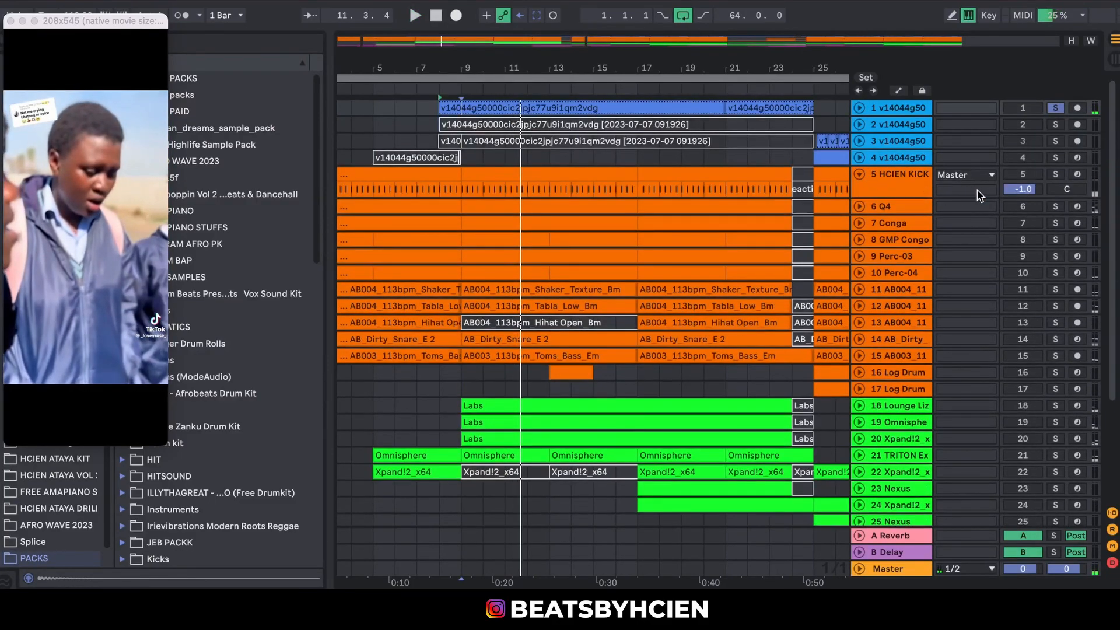
key("space")
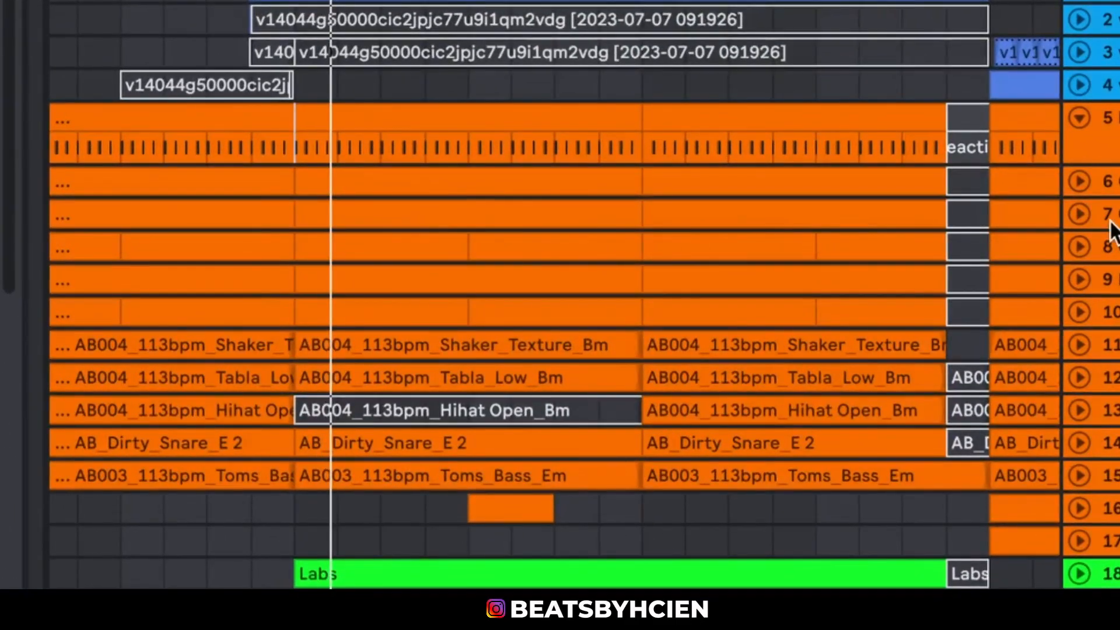
Unfold the Q4 and Conga tracks, and solo Conga with its volume set to -11.9 dB
left_click(1079, 181)
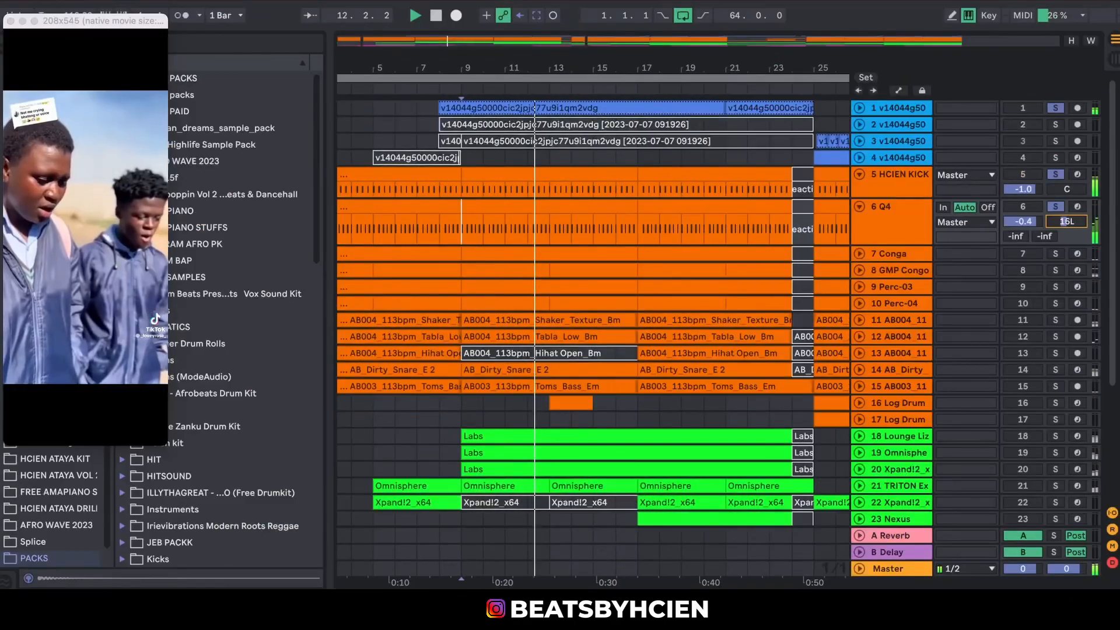
left_click(859, 254)
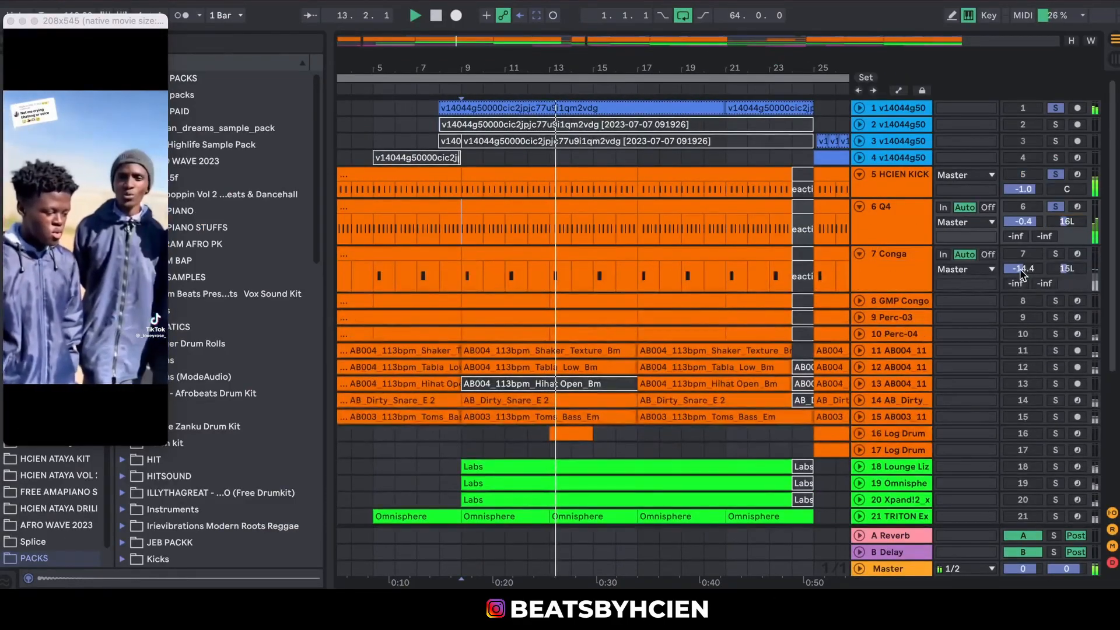
left_click(1048, 255)
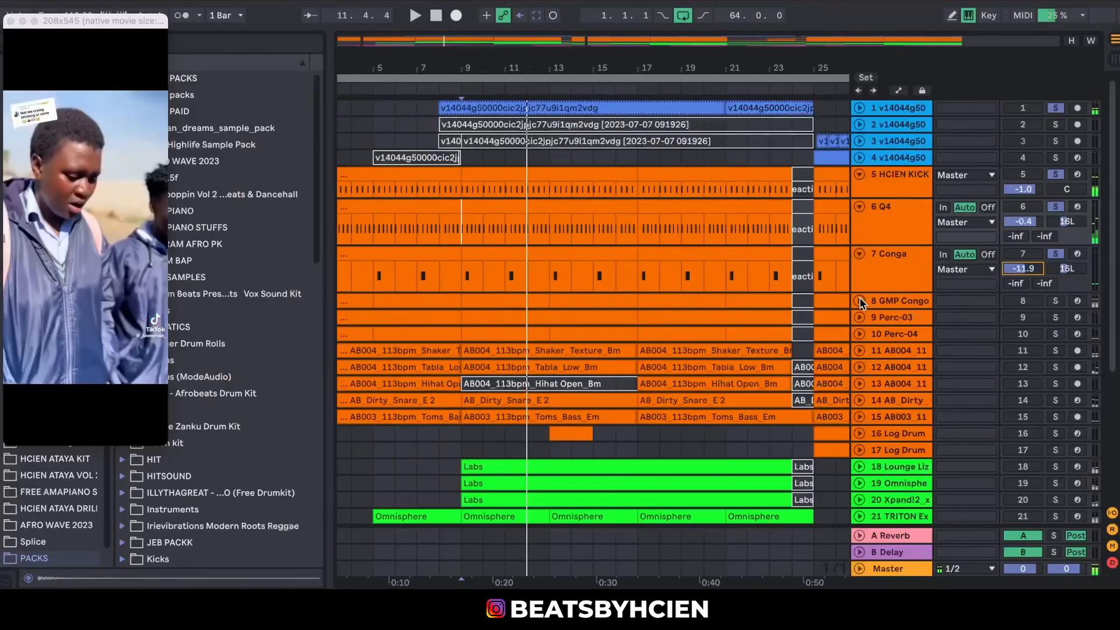
Unfold and solo the GMP Congo track, setting its reverb send to -8.4 dB and its delay send to -23.4 dB
left_click(1021, 367)
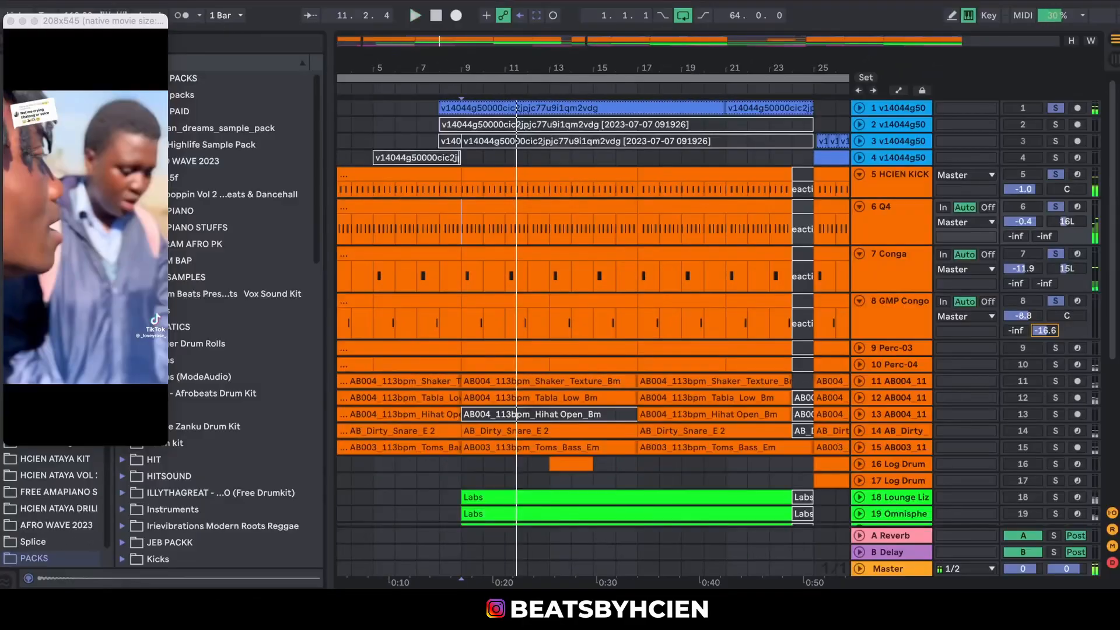
left_click_drag(1013, 334, 1013, 300)
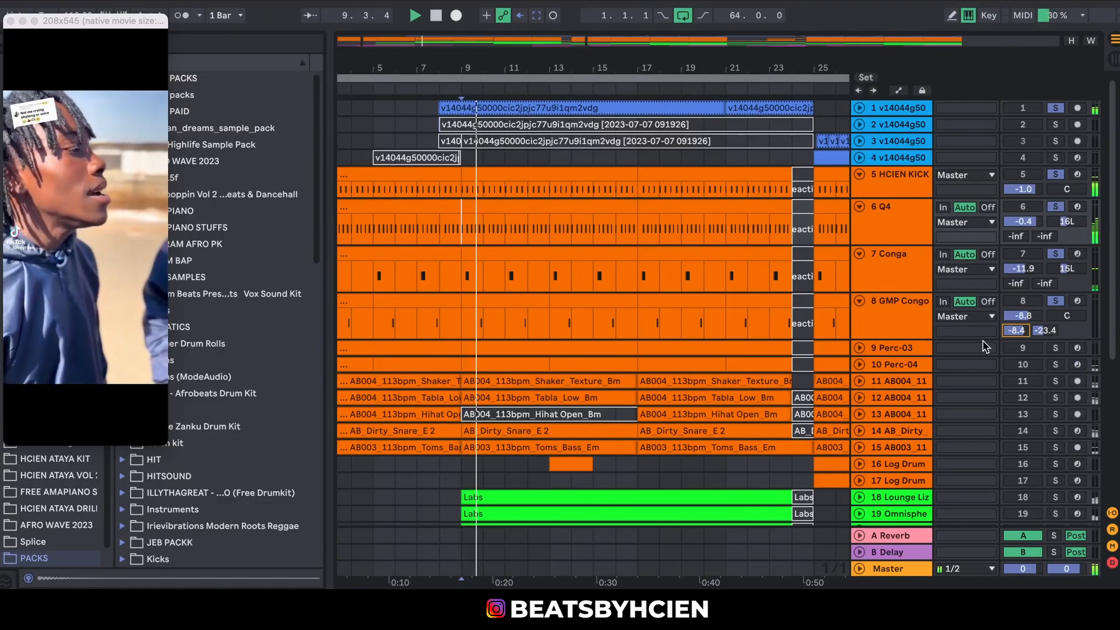
Unfold and solo the Perc-03 track, and play the soloed tracks from bar 9
left_click_drag(1112, 344, 1113, 381)
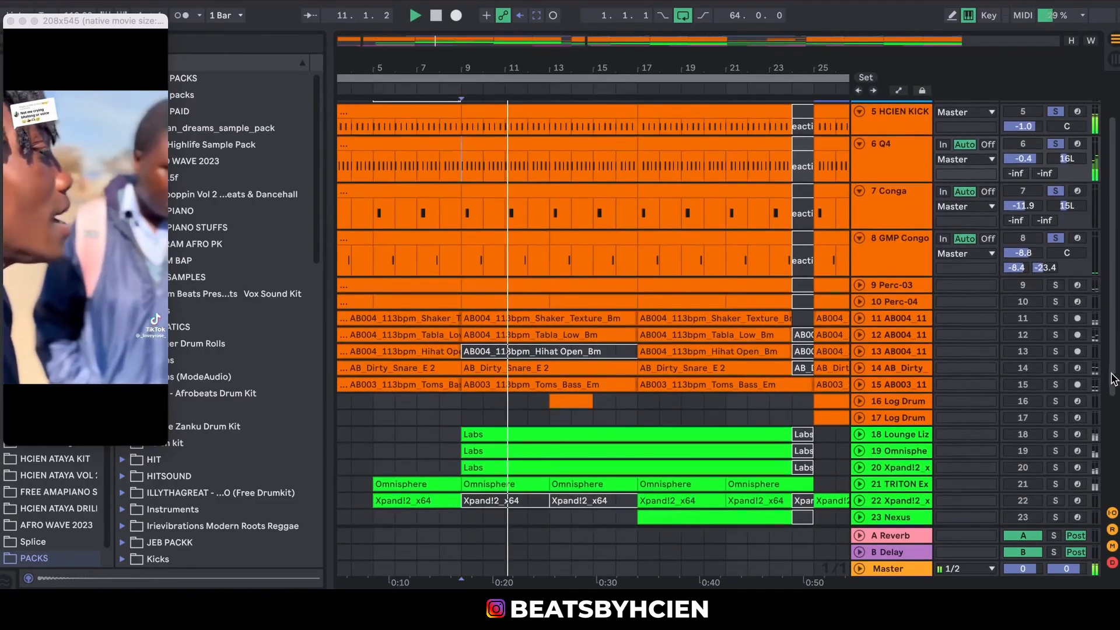
left_click(859, 286)
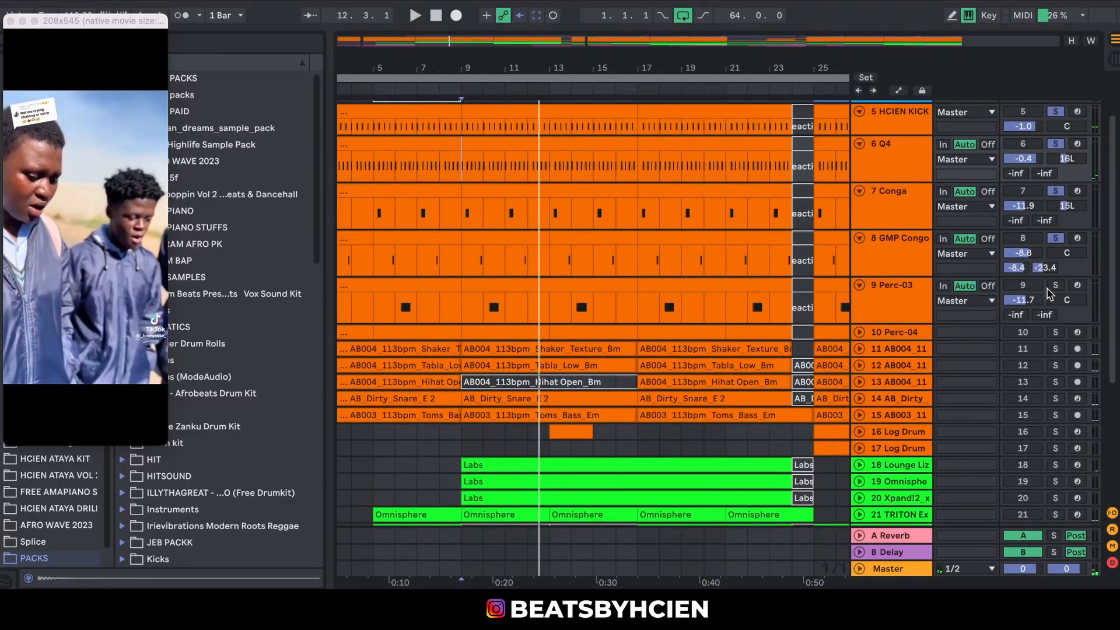
left_click(467, 315)
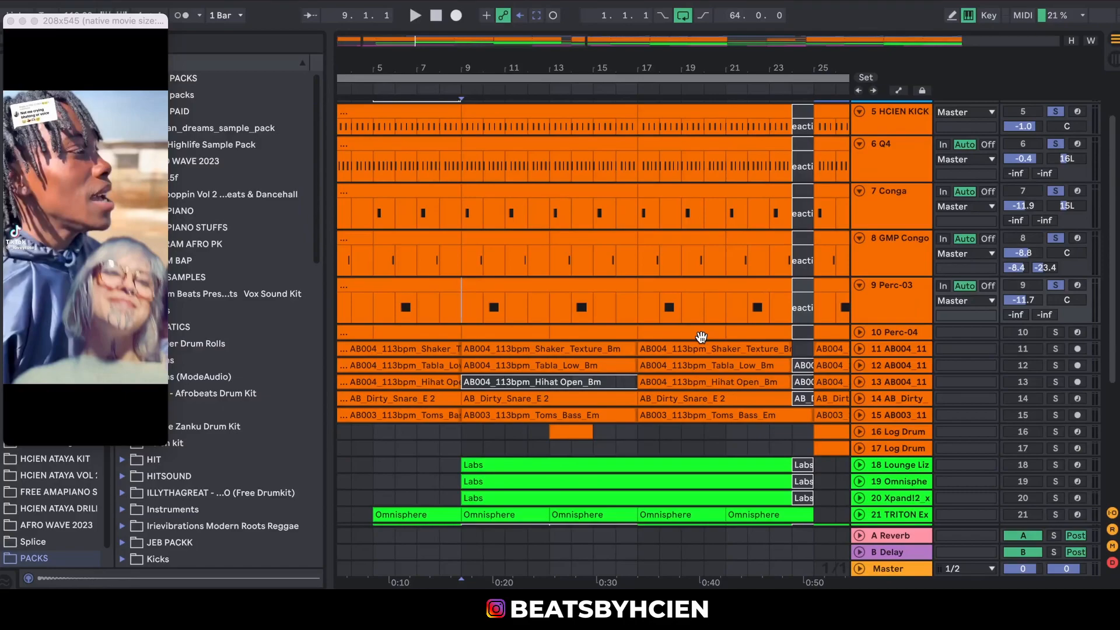
key("space")
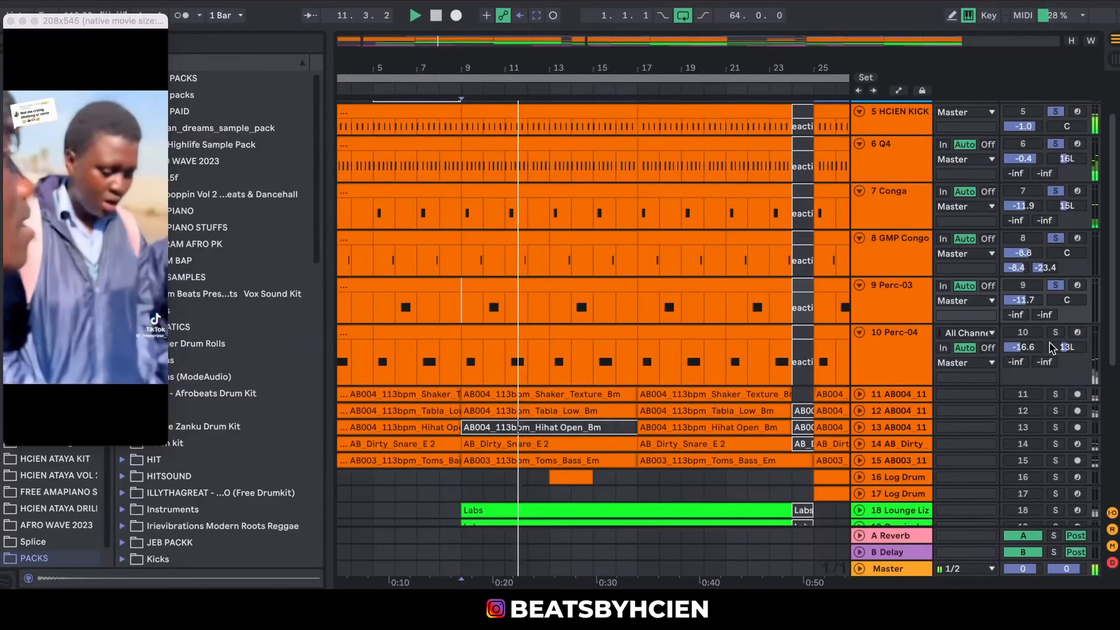
Solo Perc-04 and the Shaker Texture track, unfolding the latter, and play from bar 9
left_click(1055, 332)
left_click(859, 395)
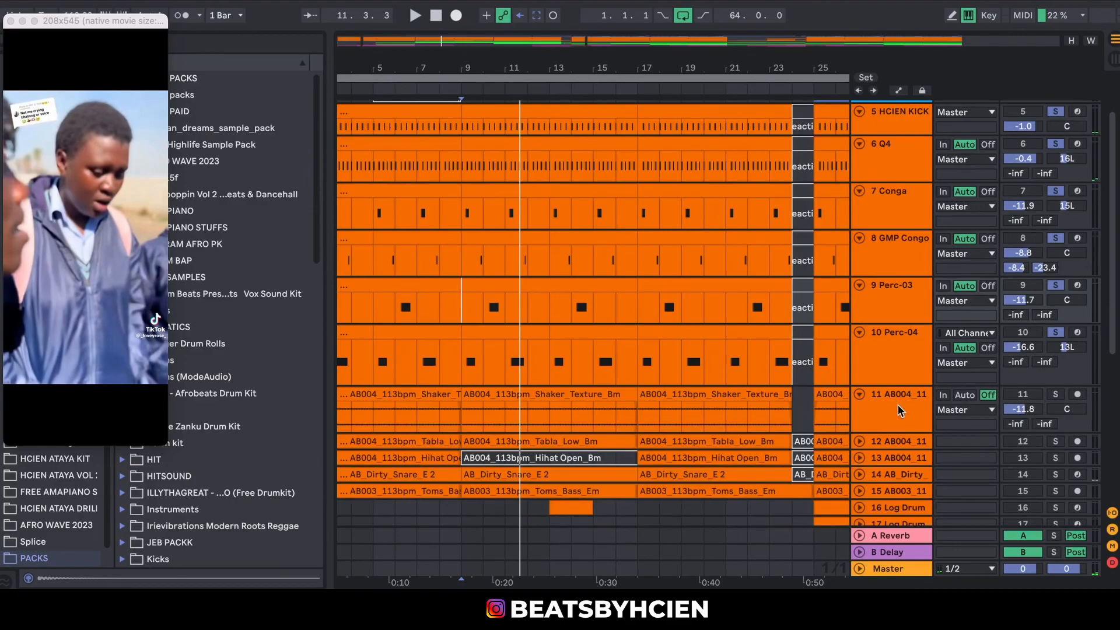
left_click(1055, 395)
left_click(464, 414)
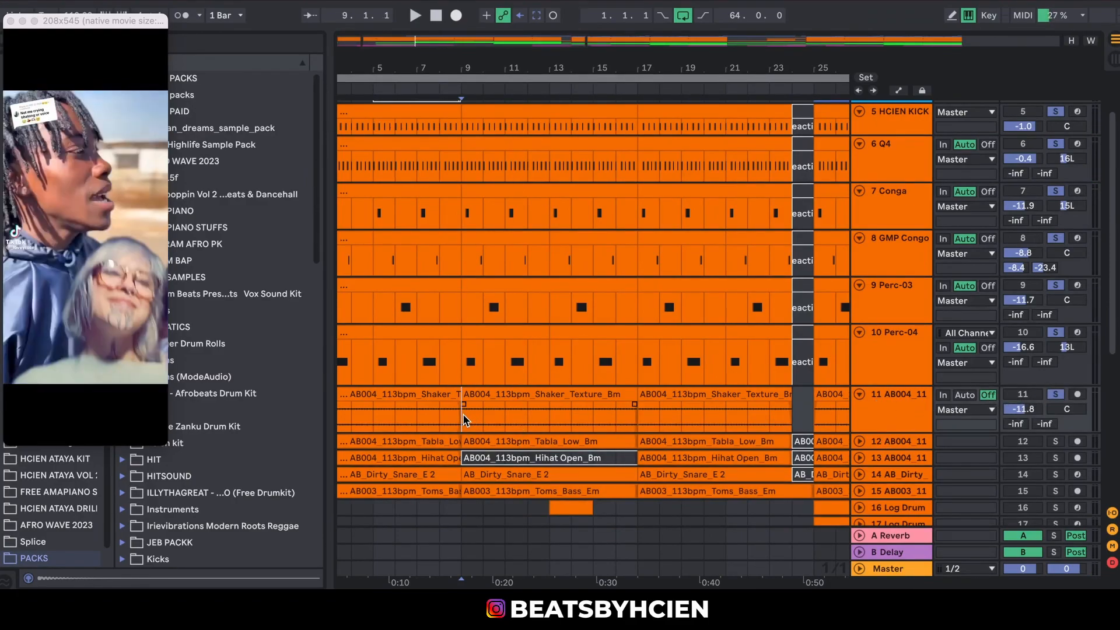
key("space")
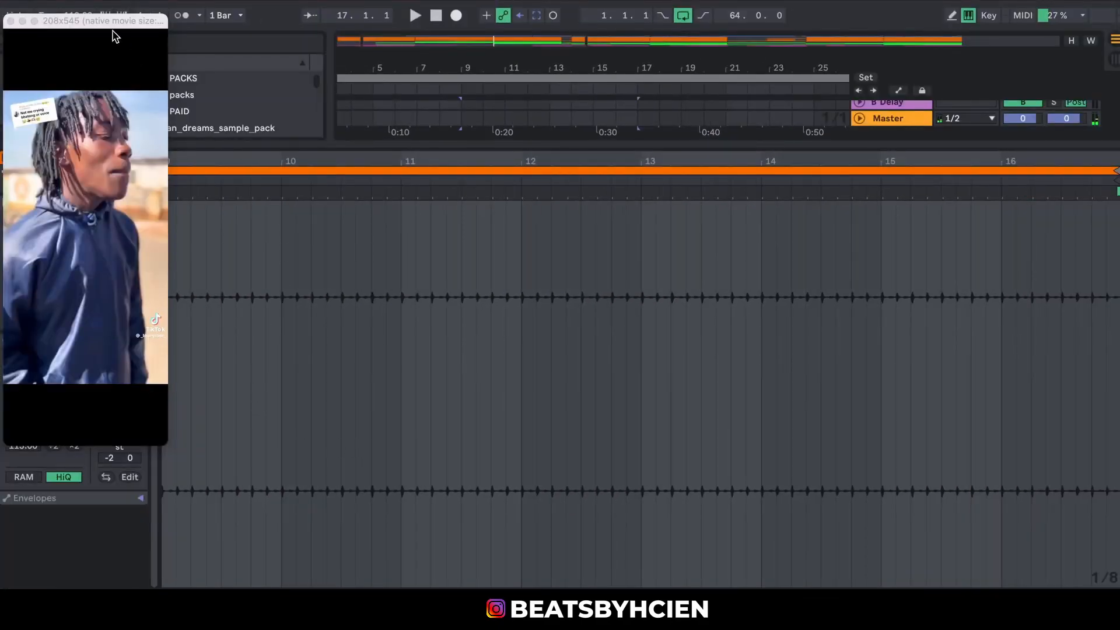
Check the shaker clip's pitch setting by shifting the floating video window aside, and close the clip editor
left_click_drag(108, 22, 412, 36)
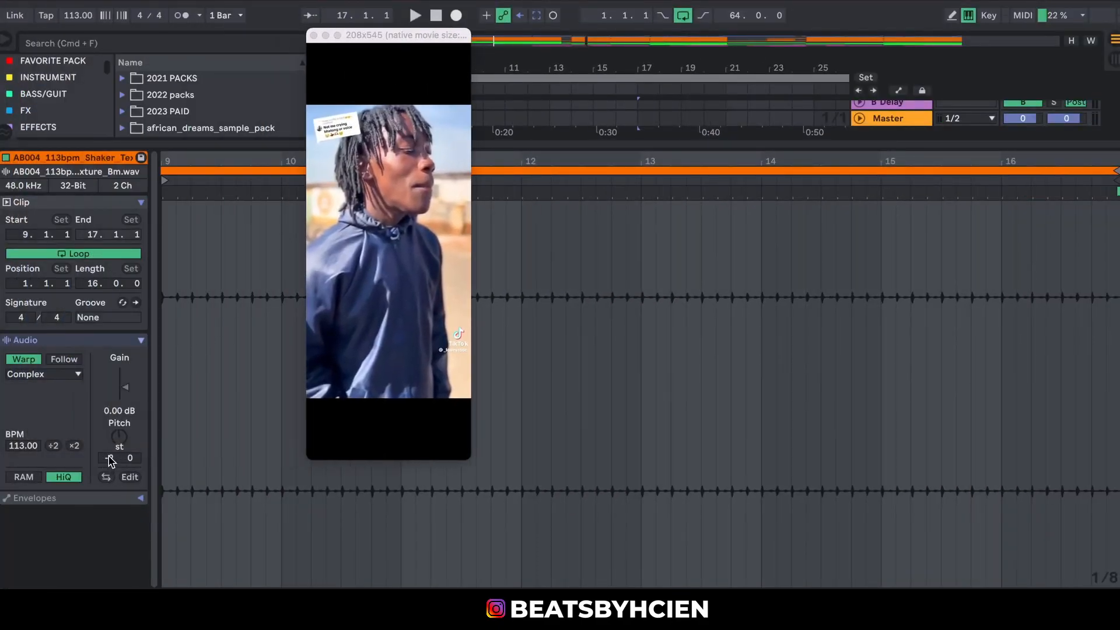
left_click_drag(387, 37, 81, 48)
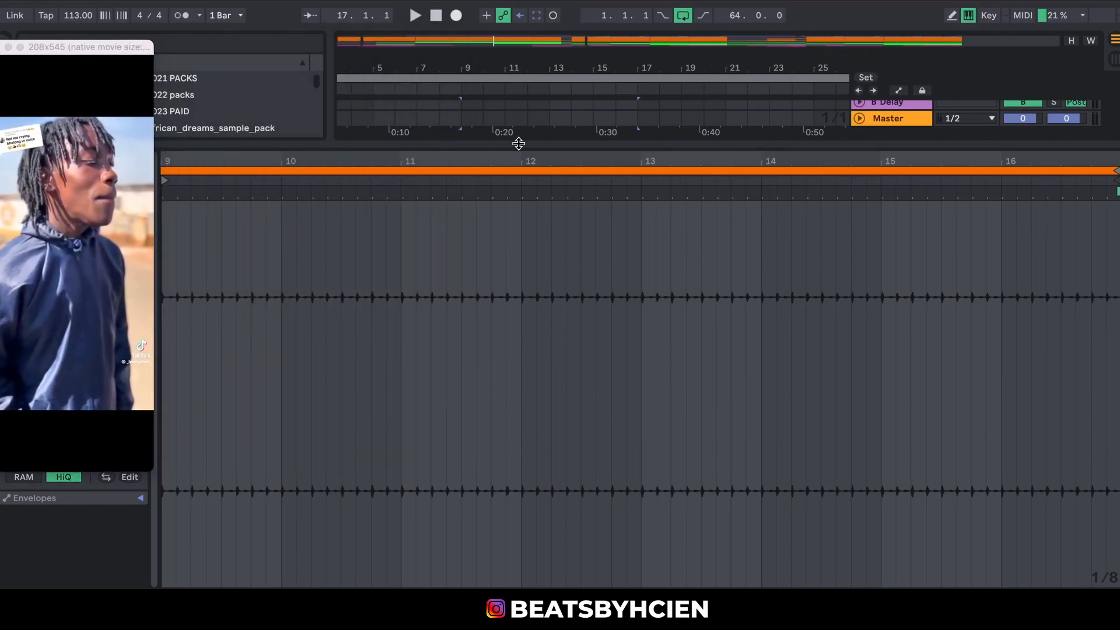
left_click(609, 146)
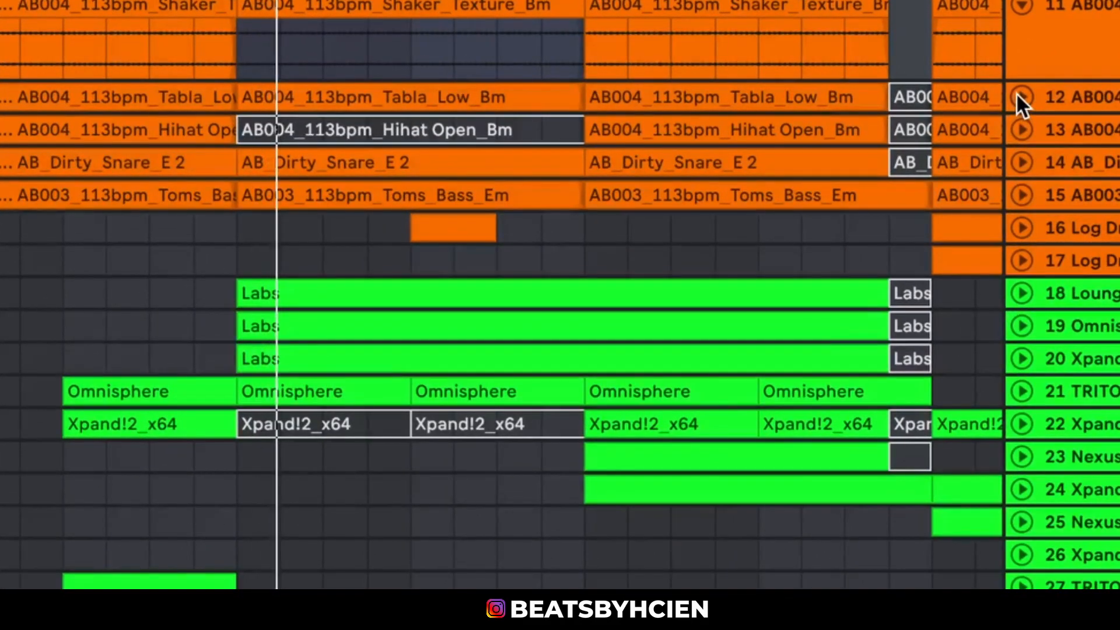
Unfold and solo the Tabla Low track, setting its volume to -10.1 dB
left_click(1018, 96)
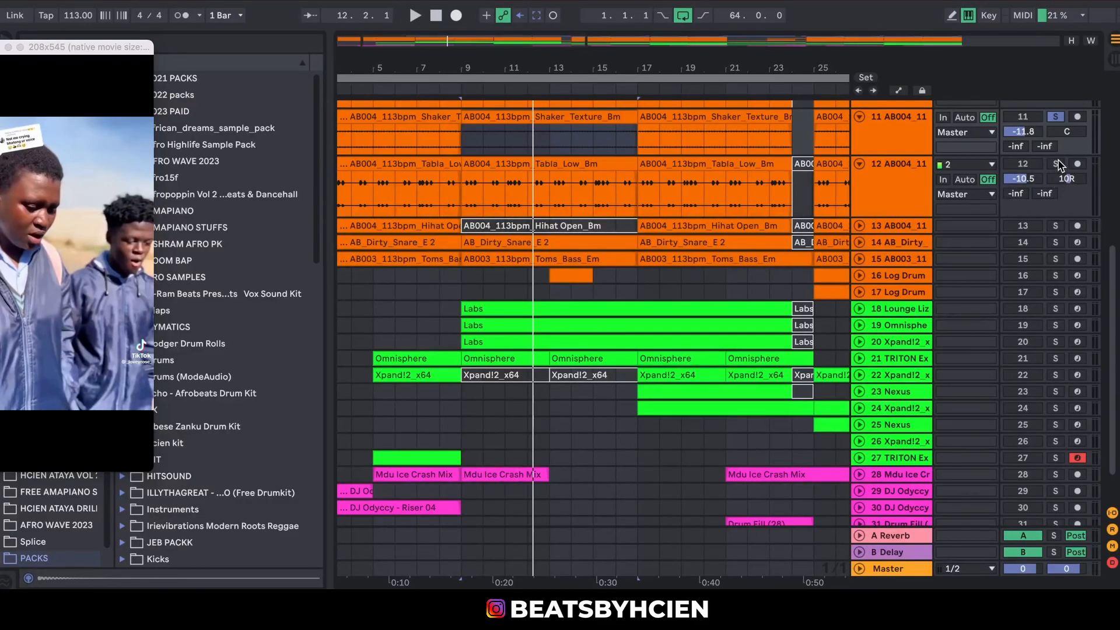
left_click_drag(1035, 183, 1067, 179)
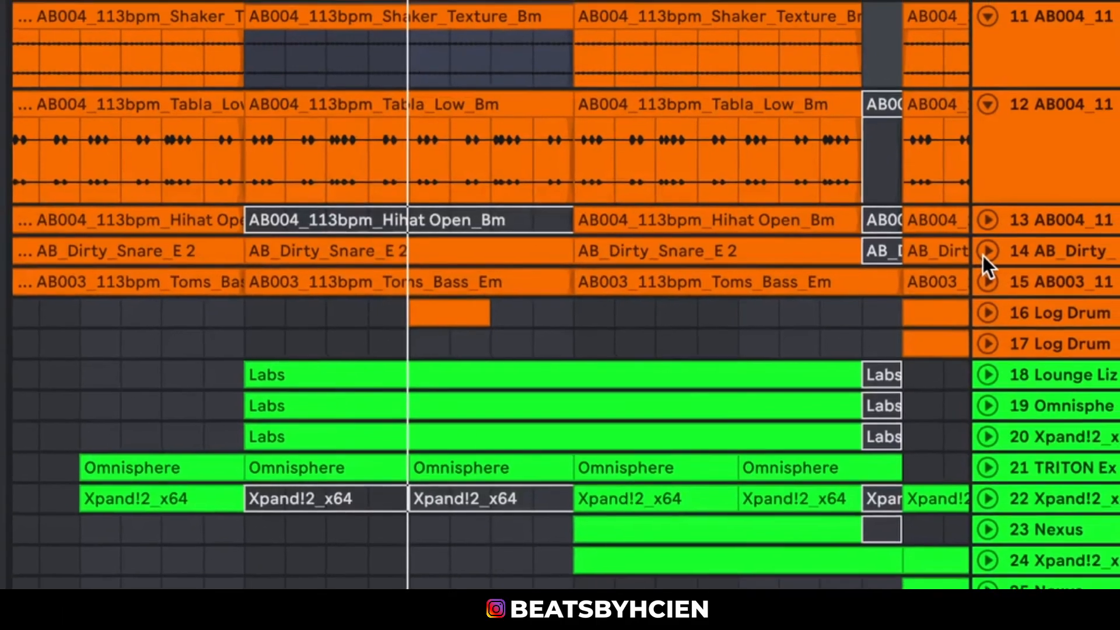
Unfold and solo the AB_Dirty_Snare track, and select its clip from bar 9 to bar 17
left_click(988, 251)
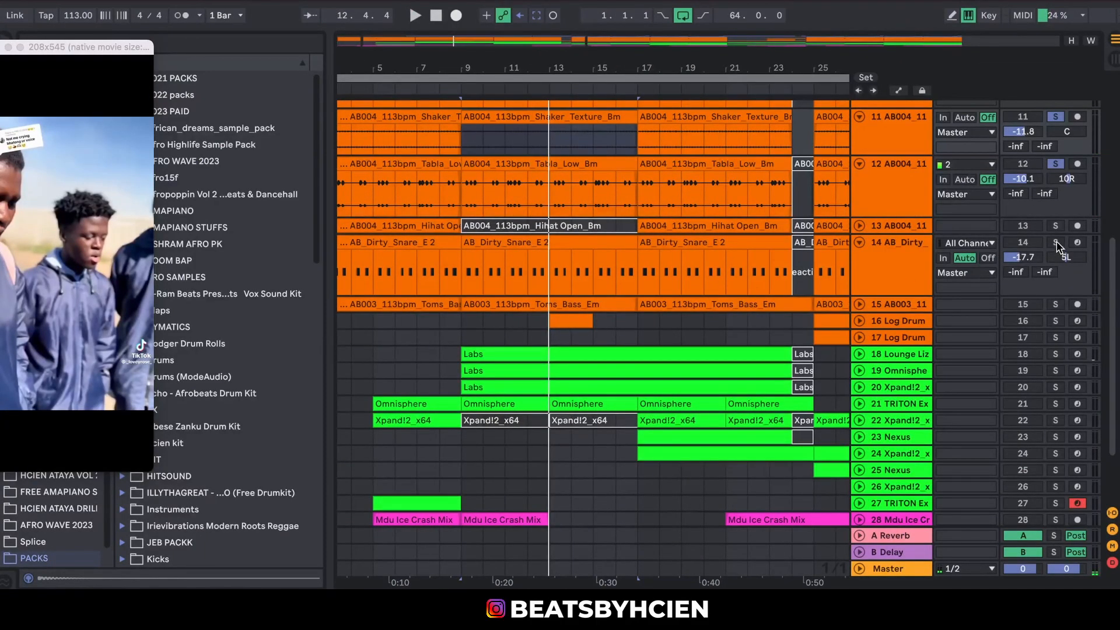
left_click(545, 239)
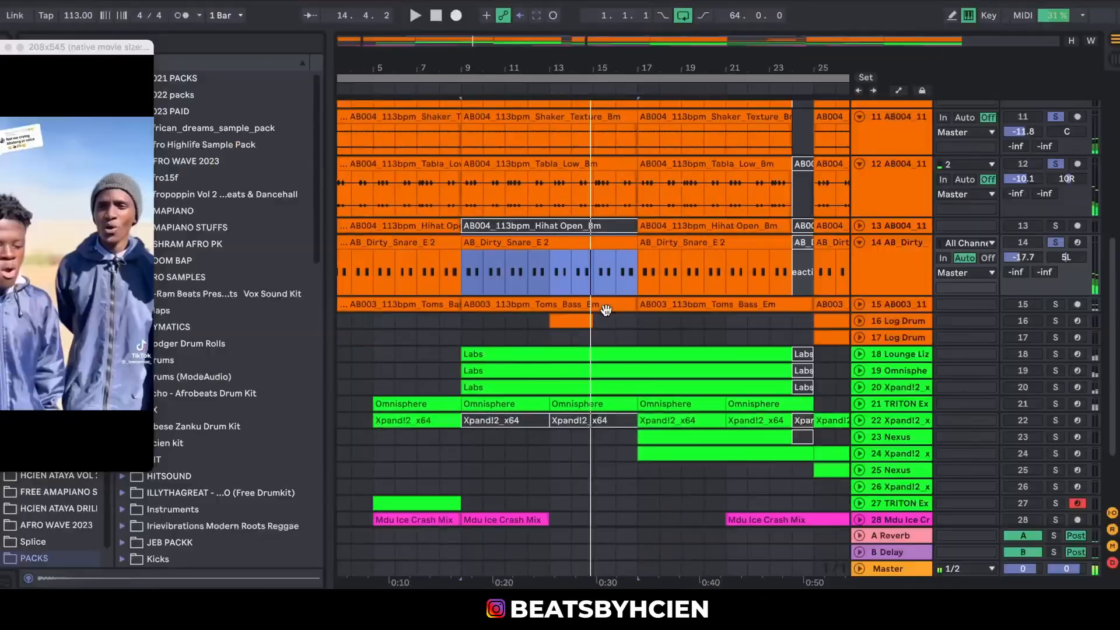
Unfold and solo the Toms Bass track, and play it from bar 9
left_click(860, 305)
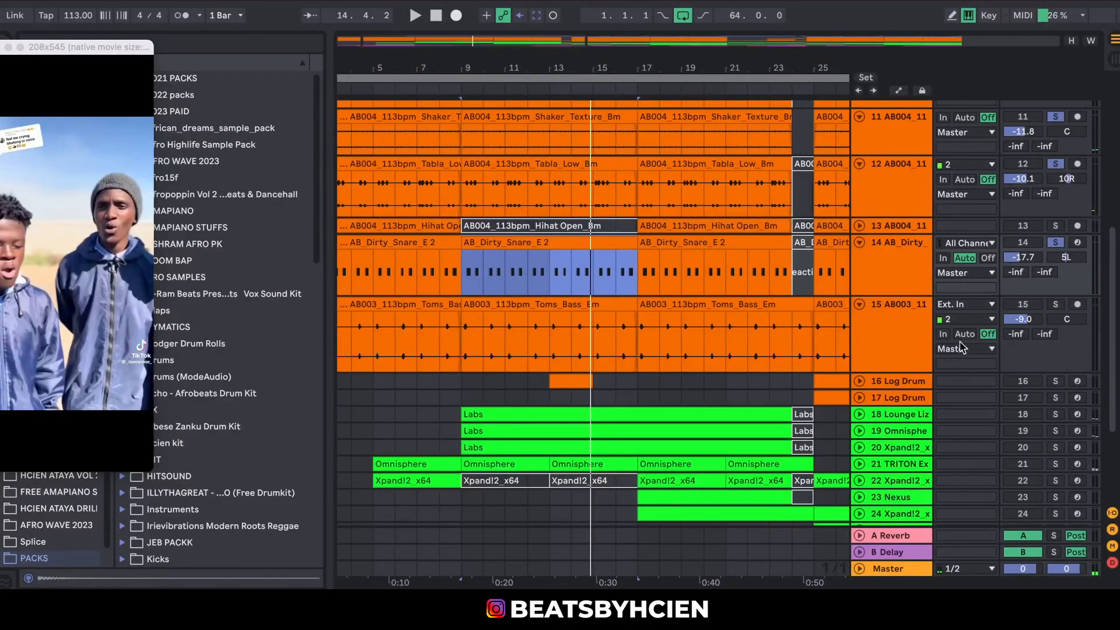
left_click(1053, 305)
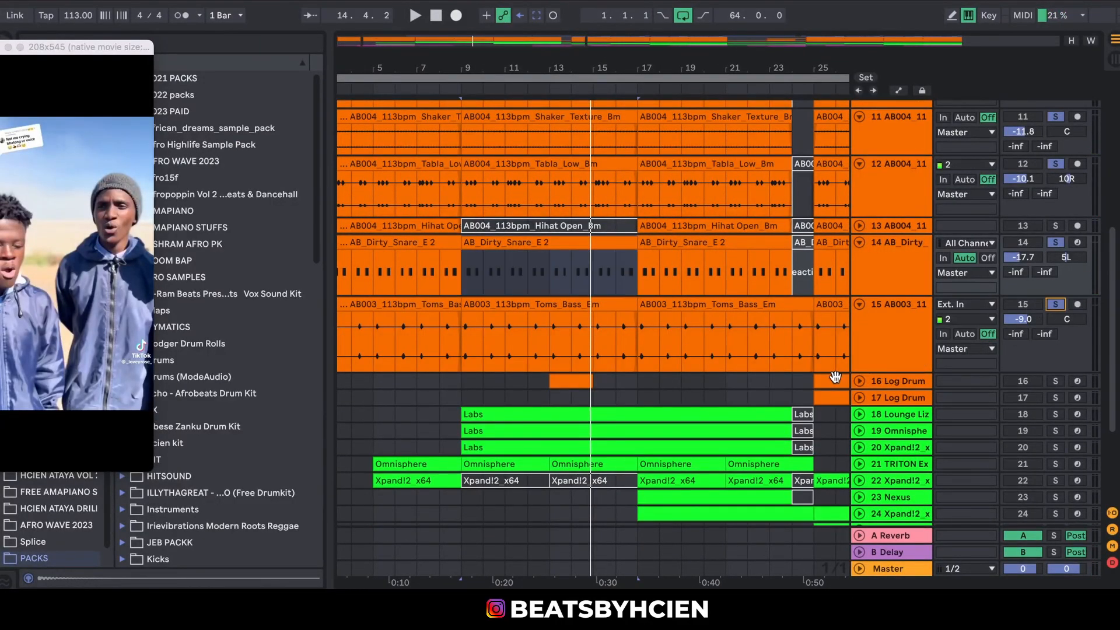
left_click(860, 381)
left_click(859, 381)
left_click(455, 338)
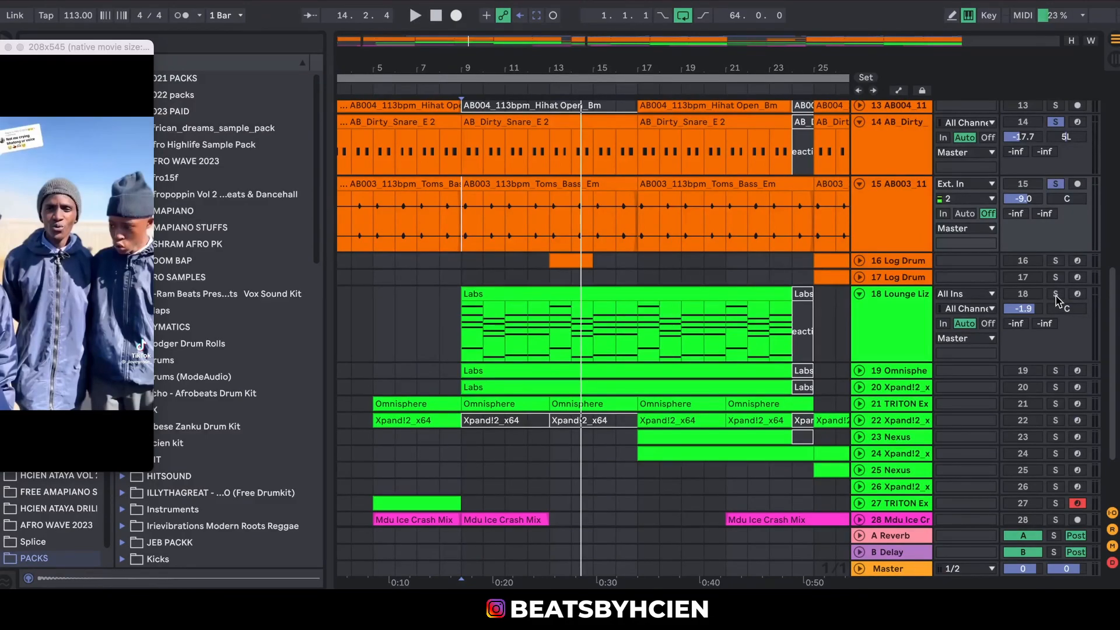
Solo the Lounge Lizard track and check its electric piano plugin's bank, program and effects, closing the plugin window again
double_click(928, 324)
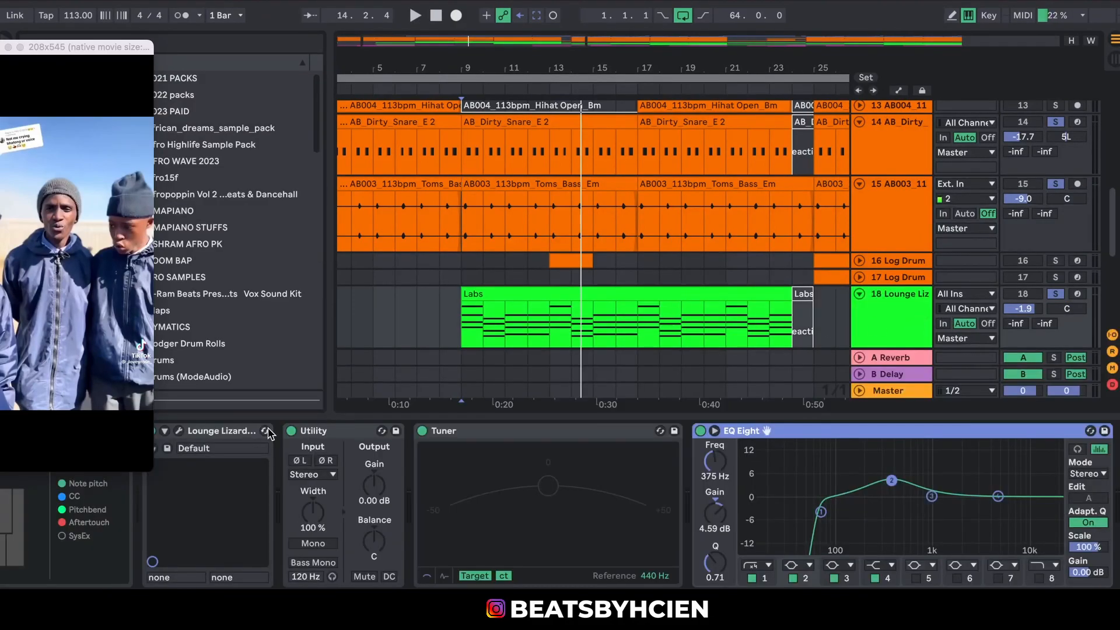
left_click(191, 433)
left_click(178, 430)
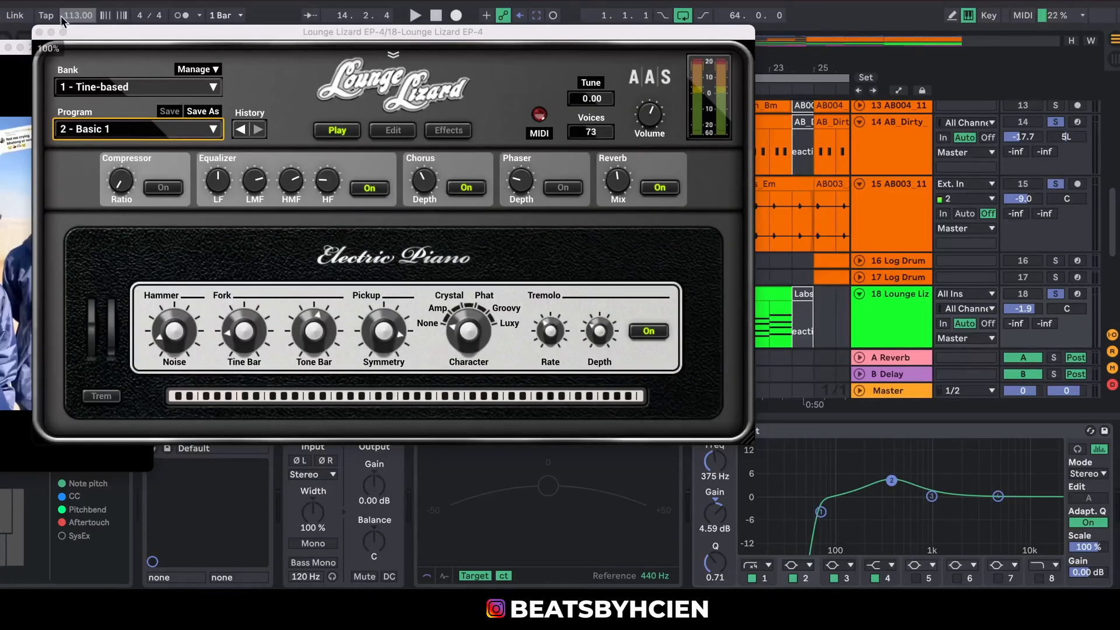
left_click(39, 33)
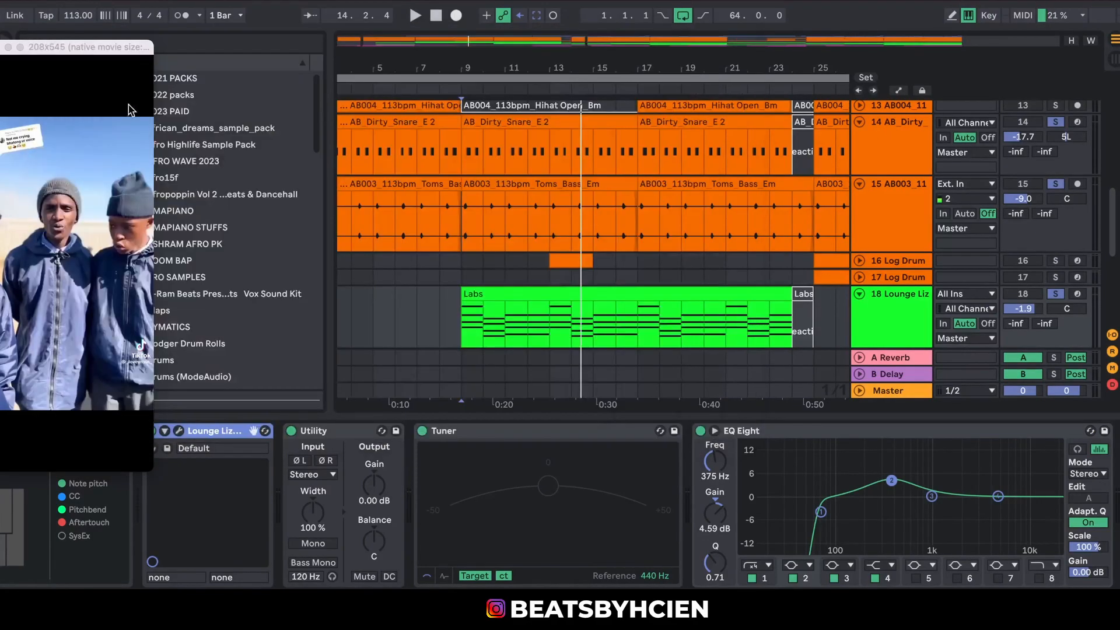
Play the Lounge Lizard chords from bar 9 and set the track's volume to -1.4 dB
left_click(523, 417)
left_click(459, 329)
key("space")
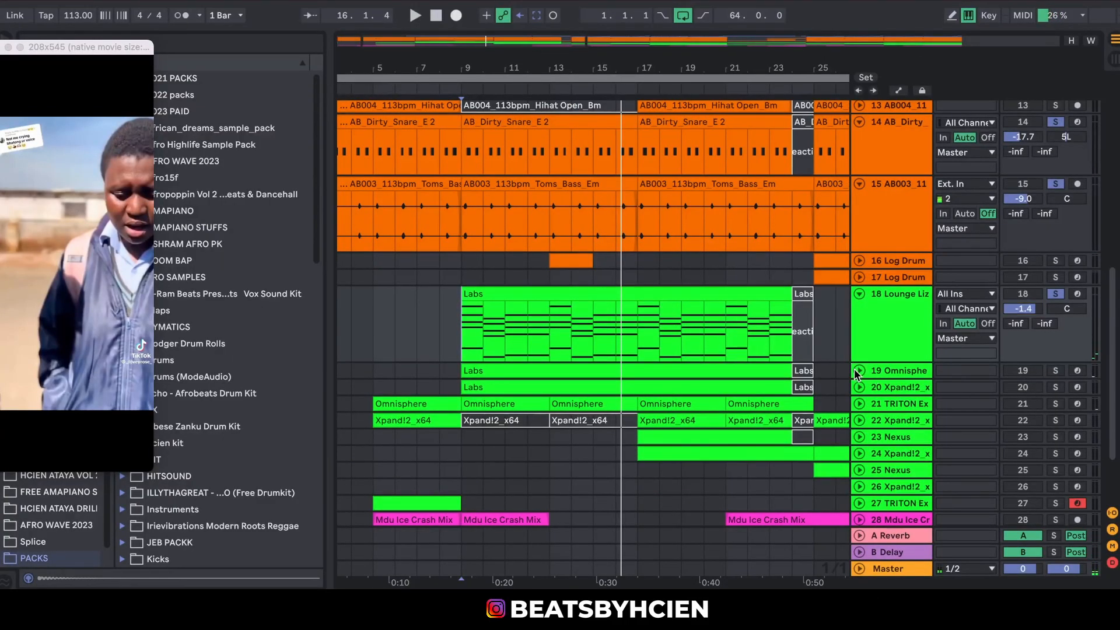
Unfold and solo the Omnisphere track 19 and Xpand!2 track 20 chord layers, and play them from bar 9
left_click(858, 372)
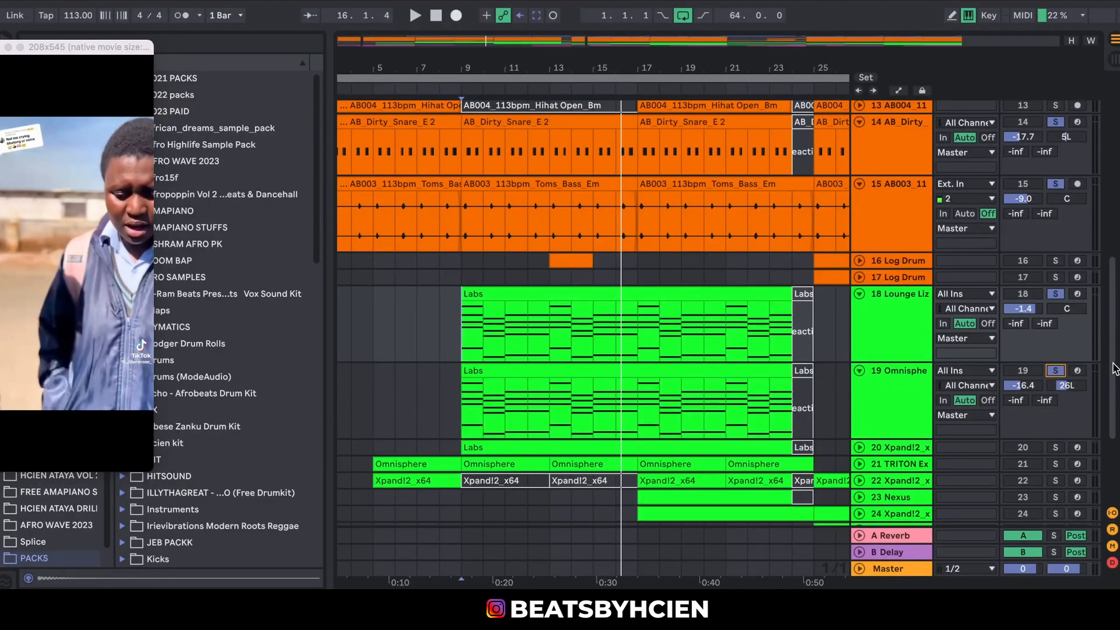
scroll(935, 376, "down", 5)
left_click(859, 296)
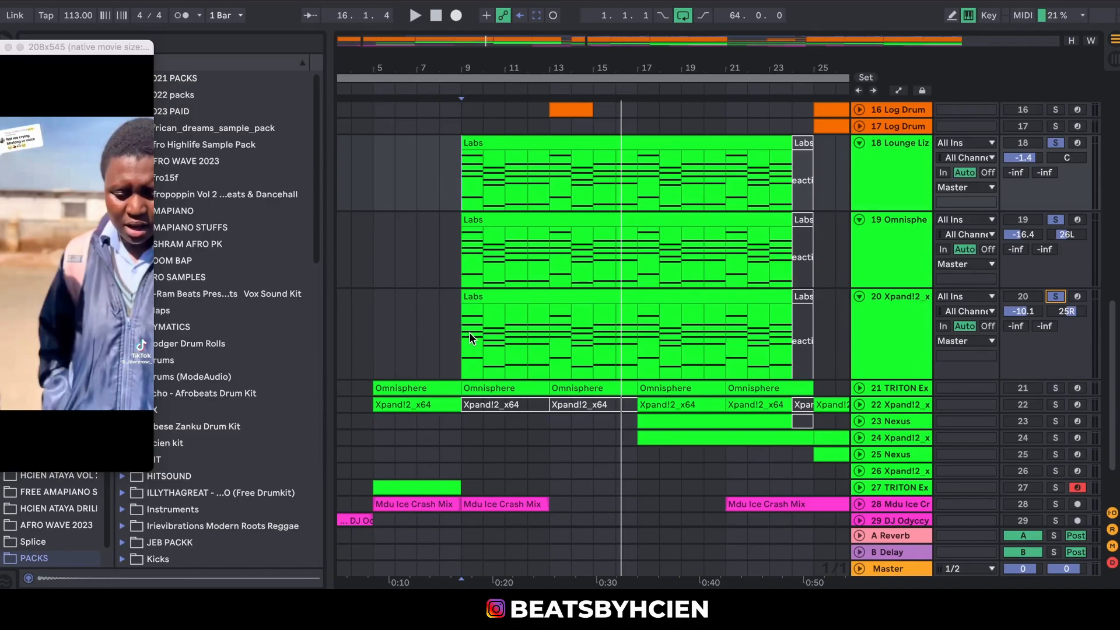
key("space")
key("space")
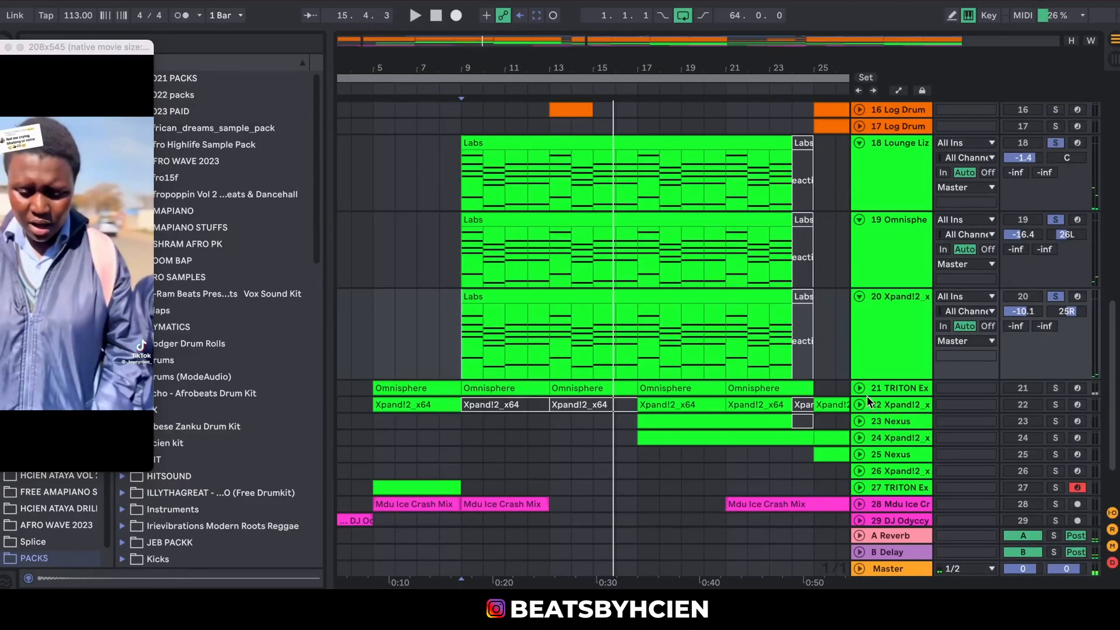
Unfold and solo TRITON track 21, and open its instrument plugin from the device chain
left_click(861, 389)
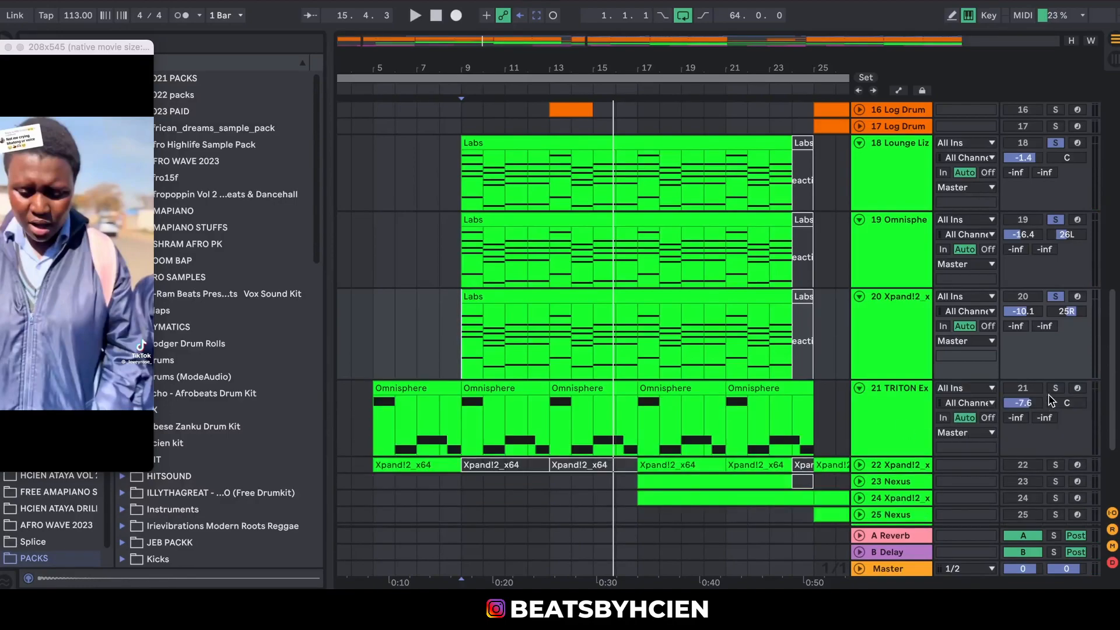
double_click(893, 412)
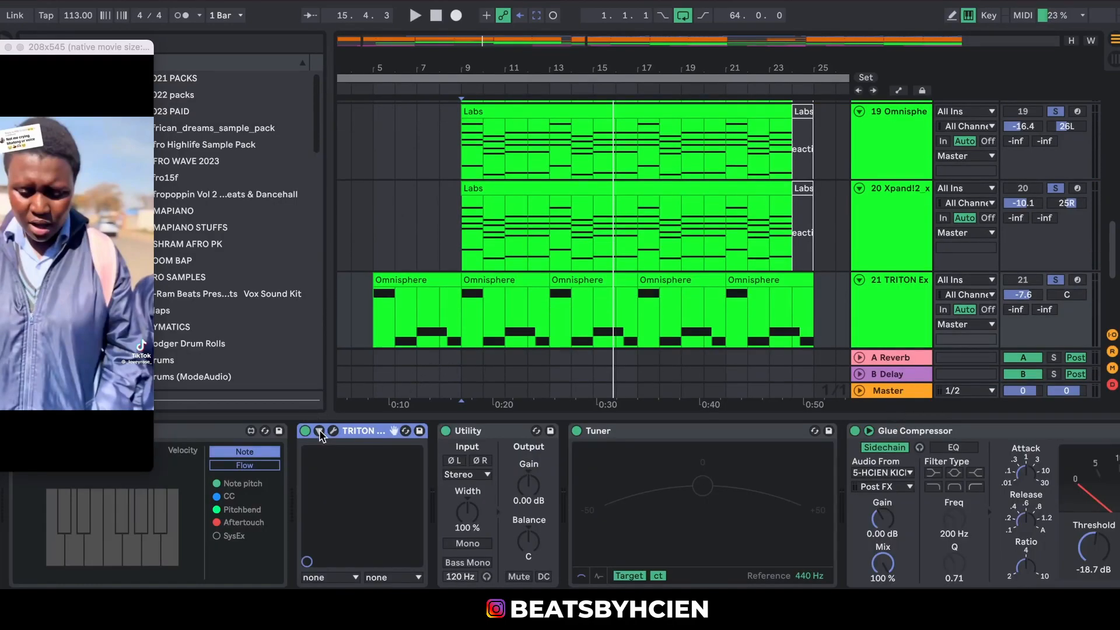
left_click(333, 432)
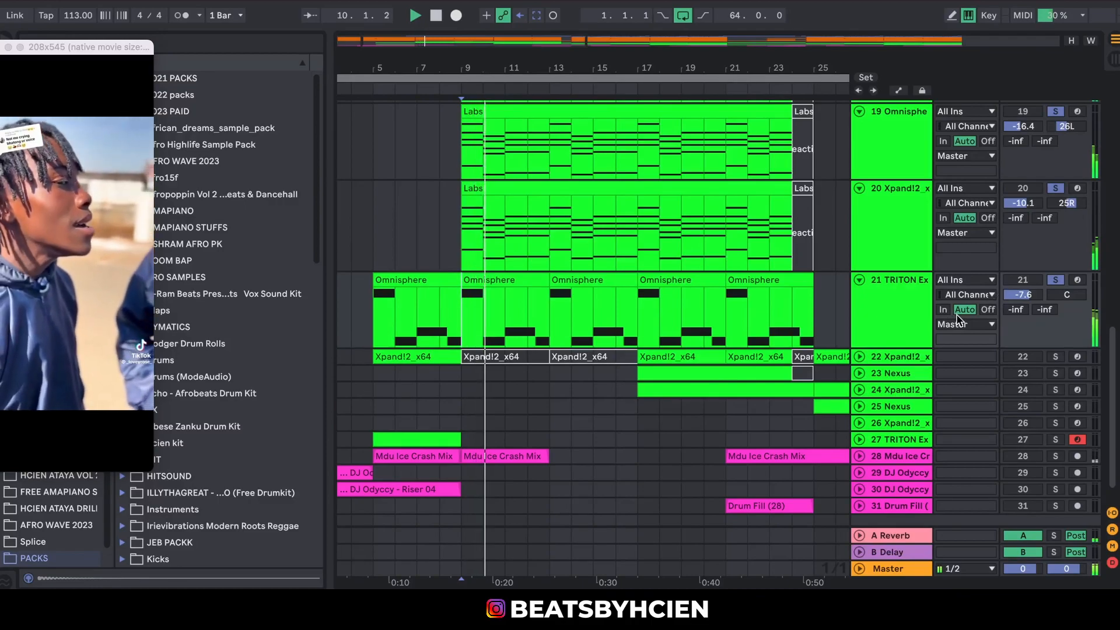
Set TRITON track 21's volume to -6.6 dB during playback and move the loop start to bar 17
left_click(859, 280)
left_click(859, 280)
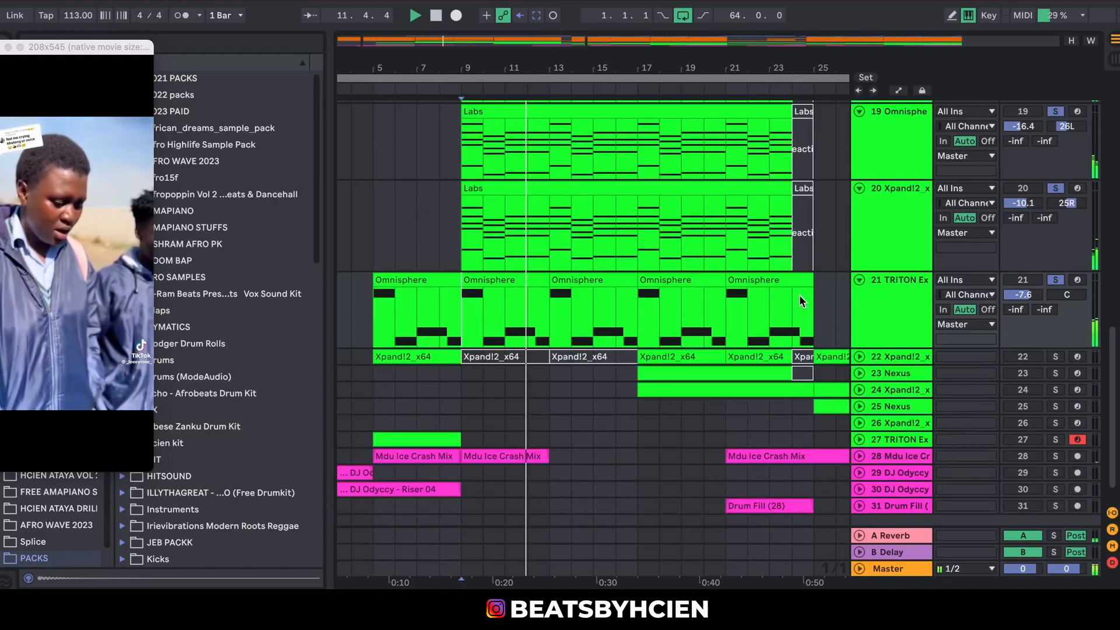
left_click_drag(391, 62, 391, 27)
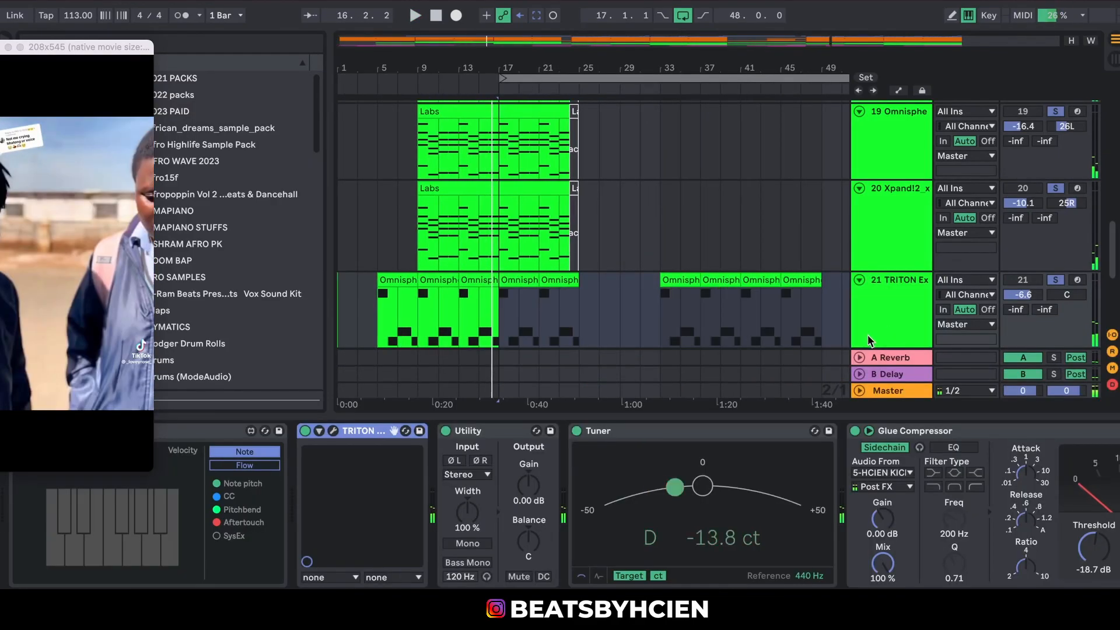
left_click(857, 420)
Unfold and solo Xpand!2 track 22, and place the playback start at bar 17
left_click_drag(518, 69, 517, 102)
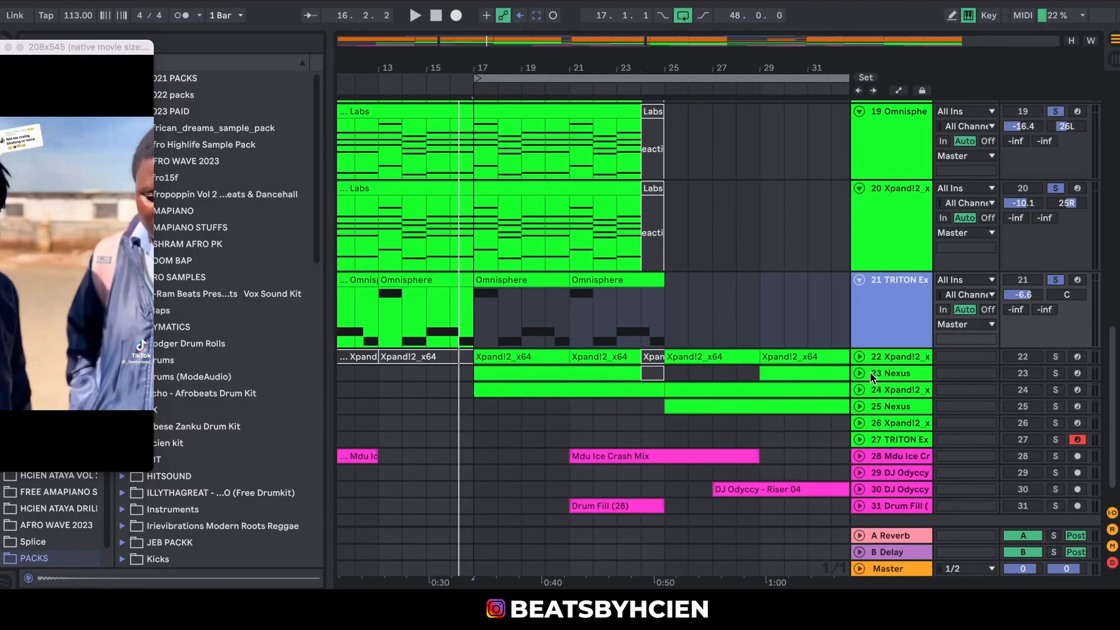
left_click(859, 357)
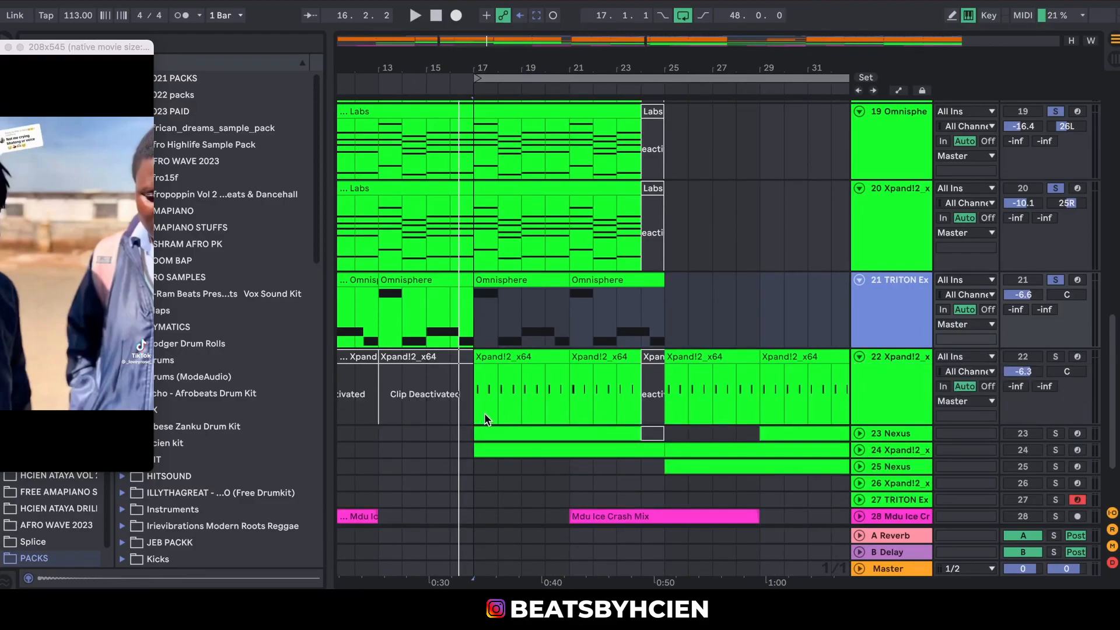
left_click(472, 399)
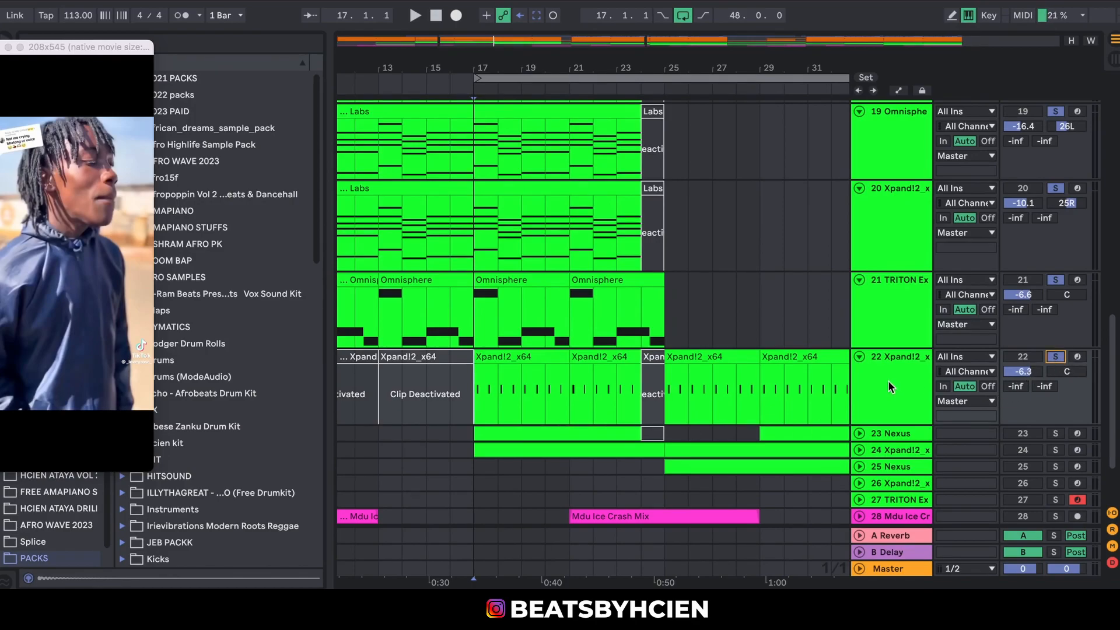
left_click_drag(1110, 382, 1114, 440)
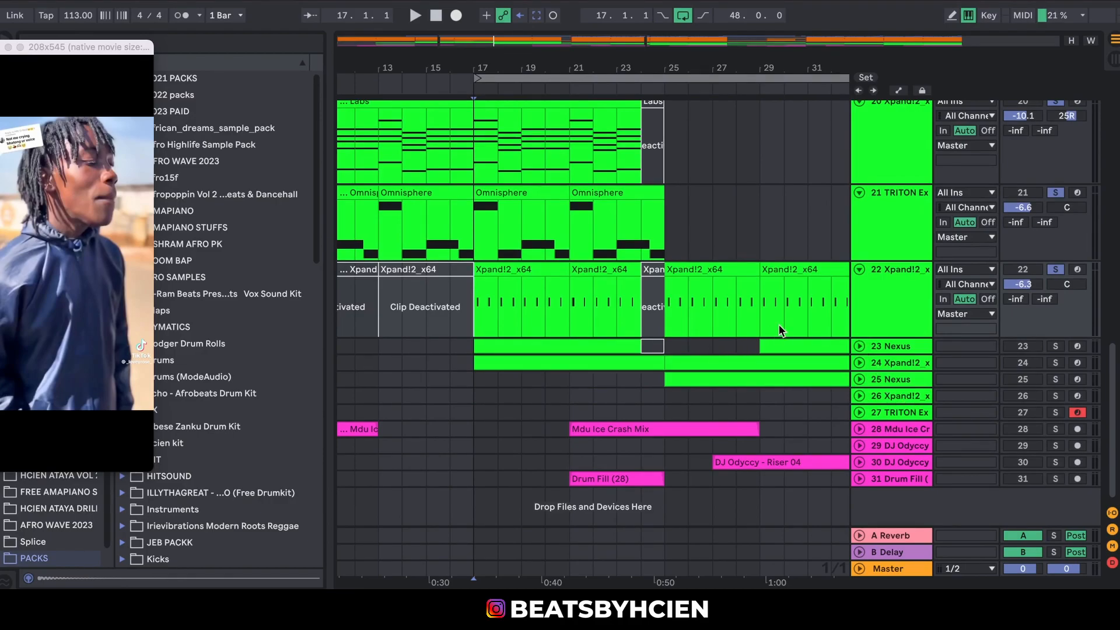
Inspect the Alto Sax preset in track 22's Xpand!2 plugin, close its window and play from bar 17
double_click(888, 306)
left_click(335, 432)
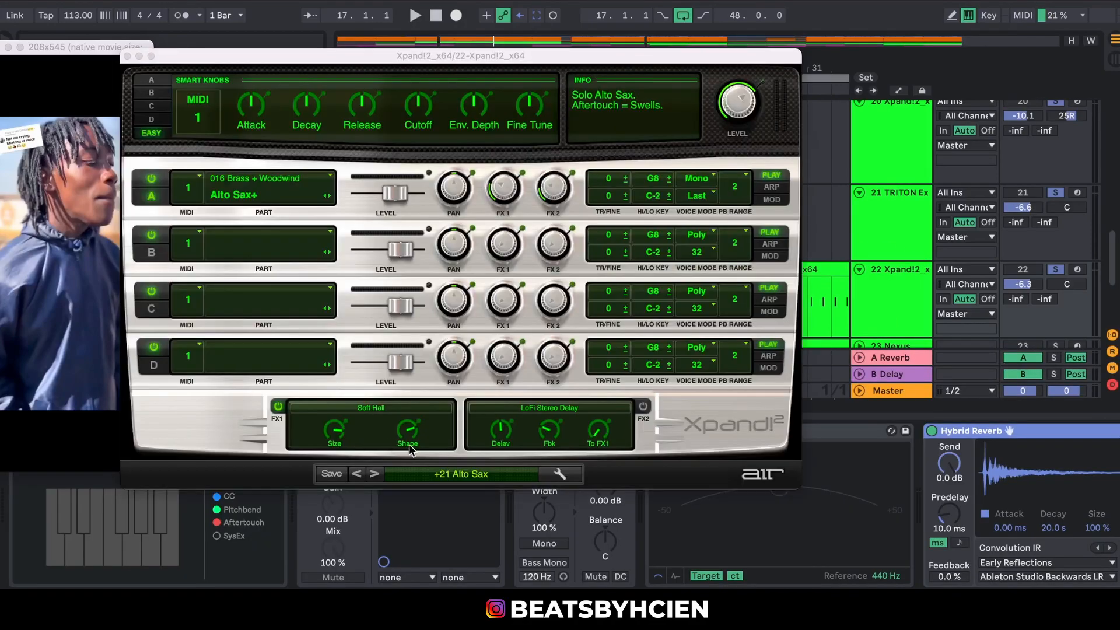
left_click(128, 56)
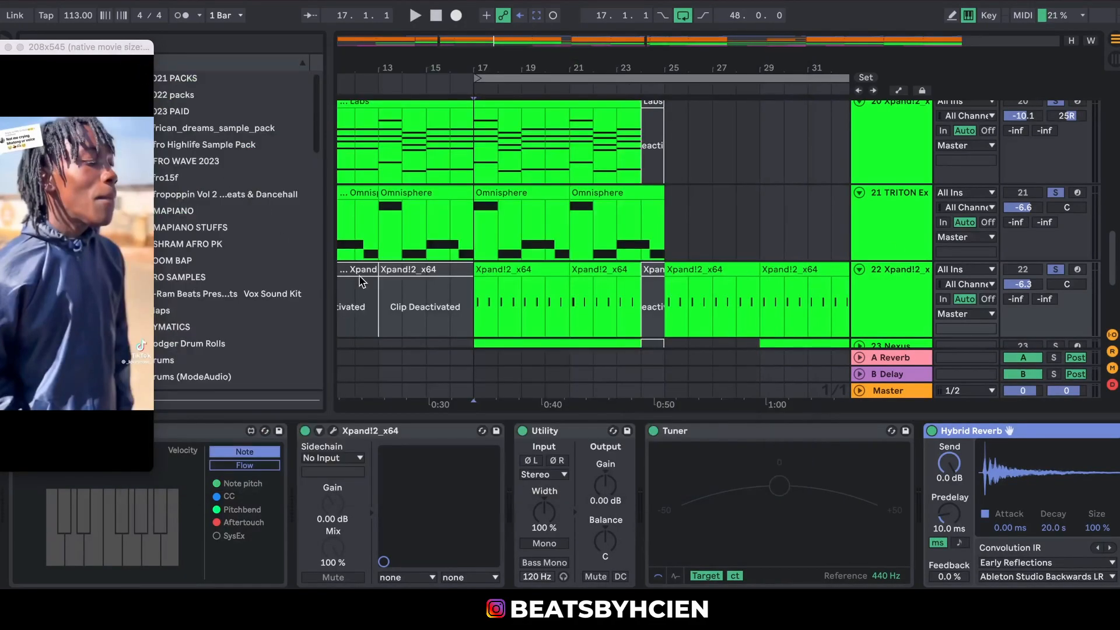
key("space")
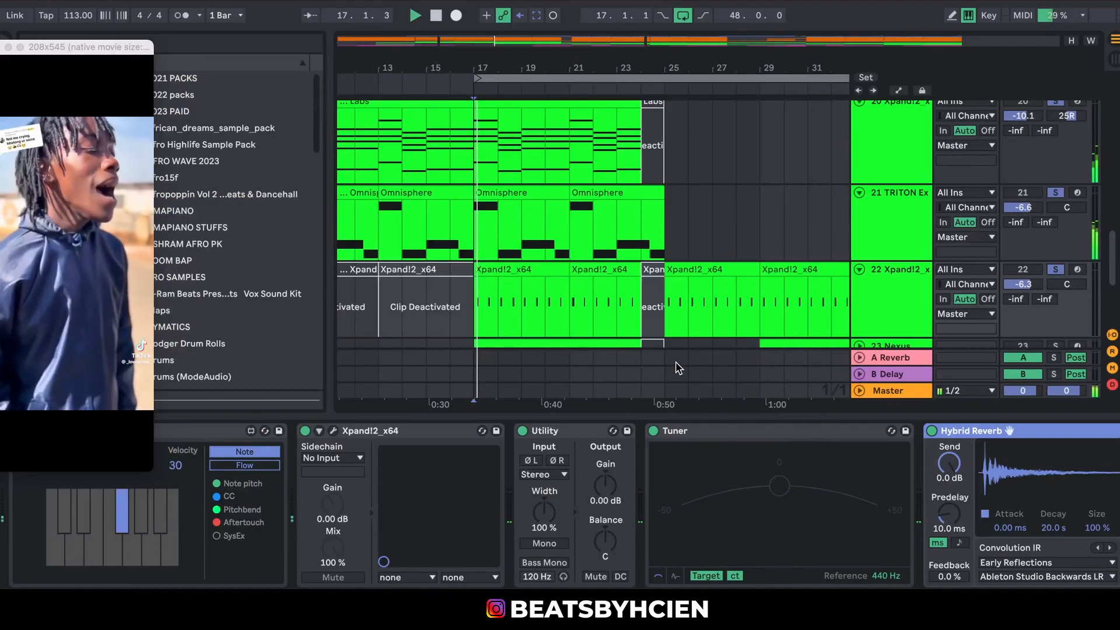
left_click(926, 420)
Unfold vocal track 1 and set its volume to -14.6 dB, and set Xpand!2 track 22's volume to -4.6 dB
left_click_drag(1111, 363, 1117, 45)
left_click(859, 108)
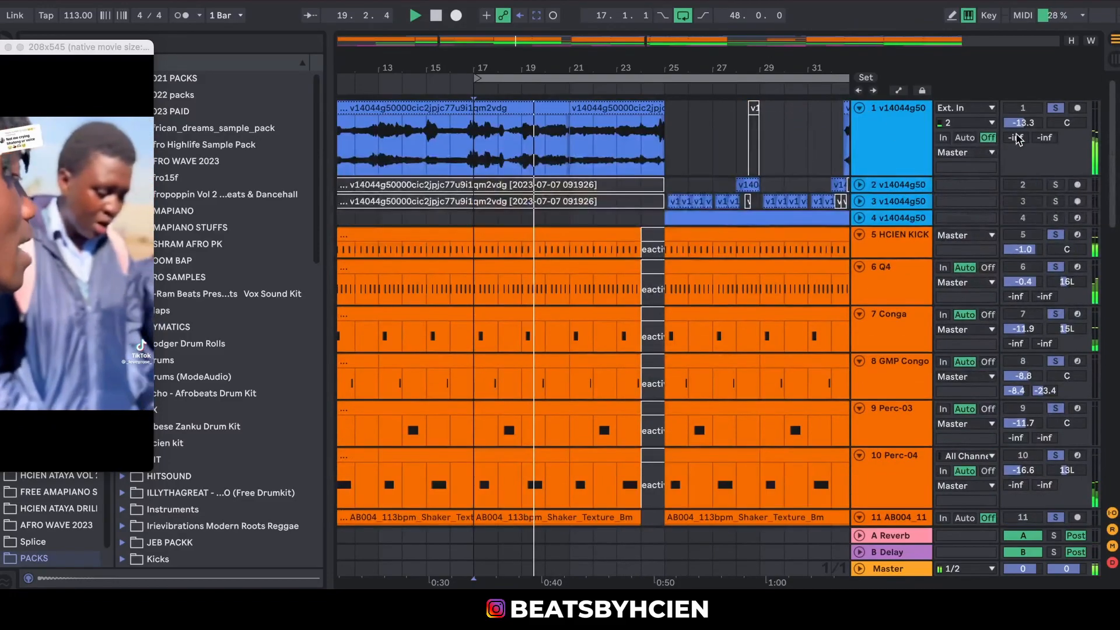
left_click_drag(1020, 123, 1021, 132)
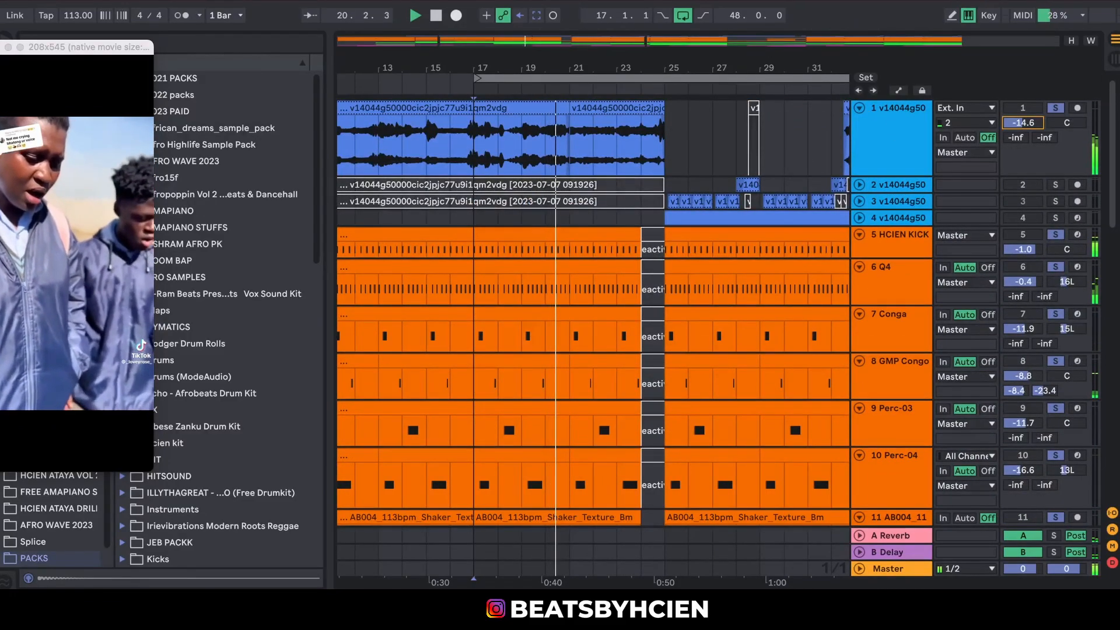
scroll(1045, 348, "down", 15)
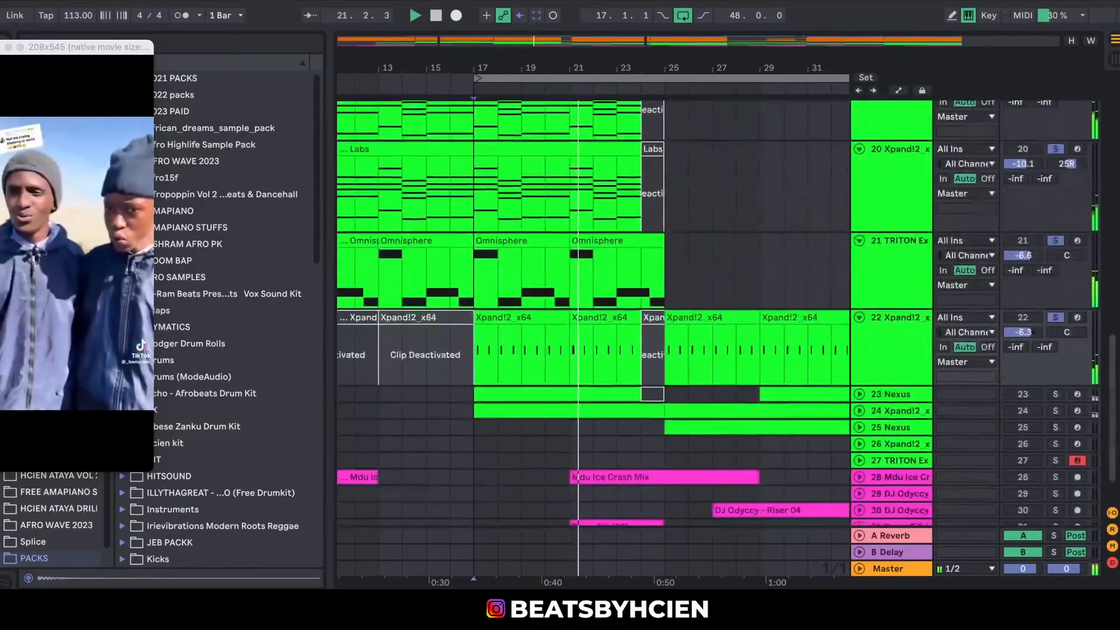
left_click_drag(1022, 334, 1022, 324)
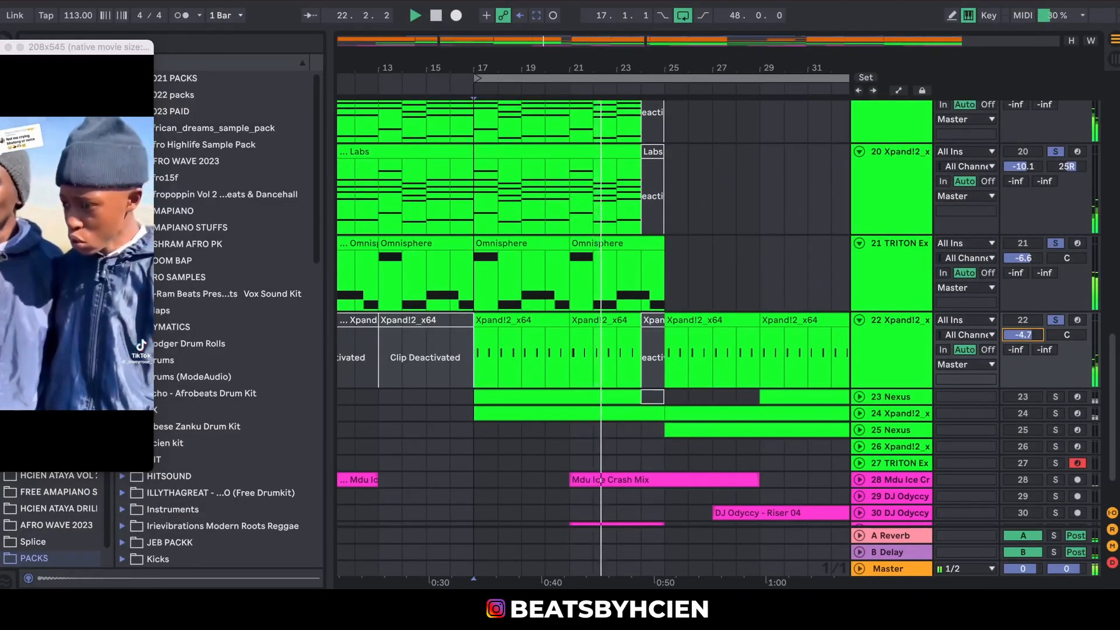
Unfold and solo Nexus track 23, and unfold Xpand!2 track 24
left_click(860, 398)
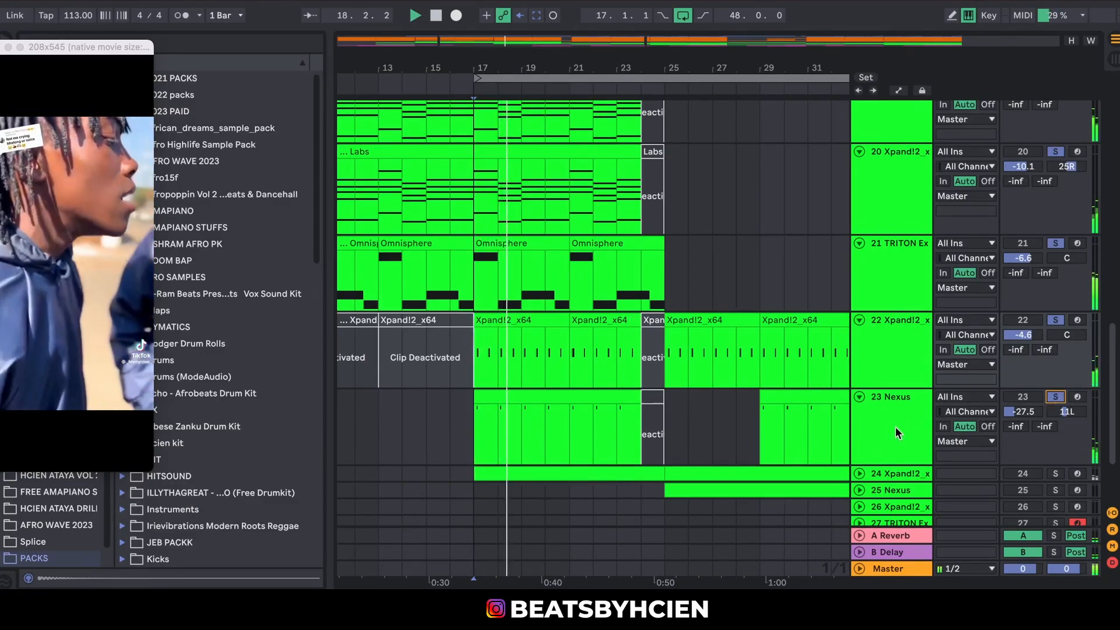
scroll(1090, 349, "down", 4)
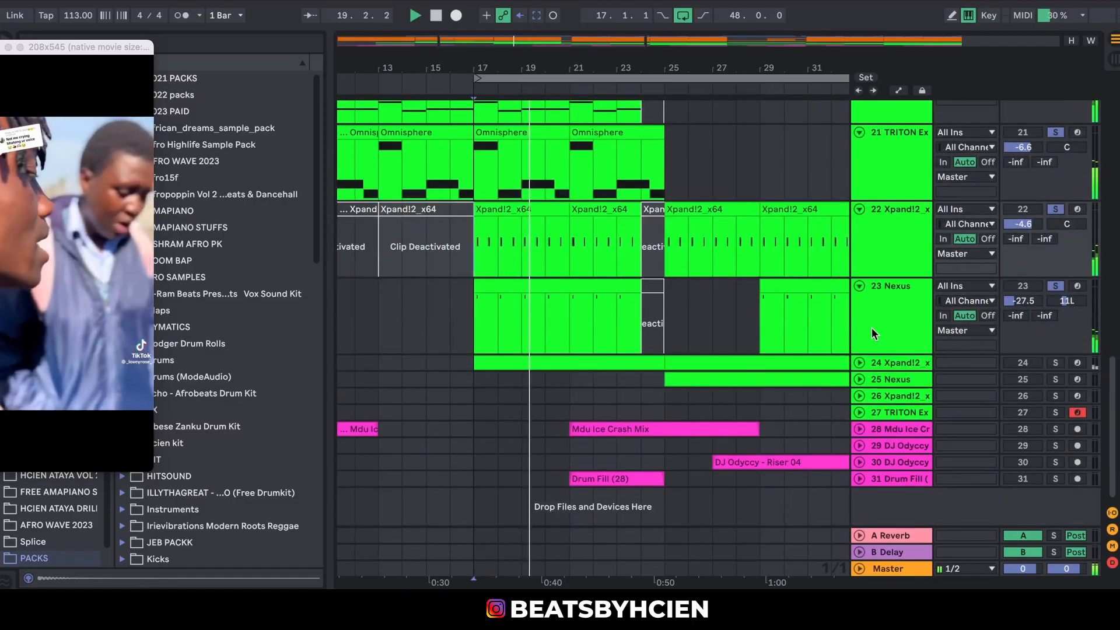
left_click(865, 363)
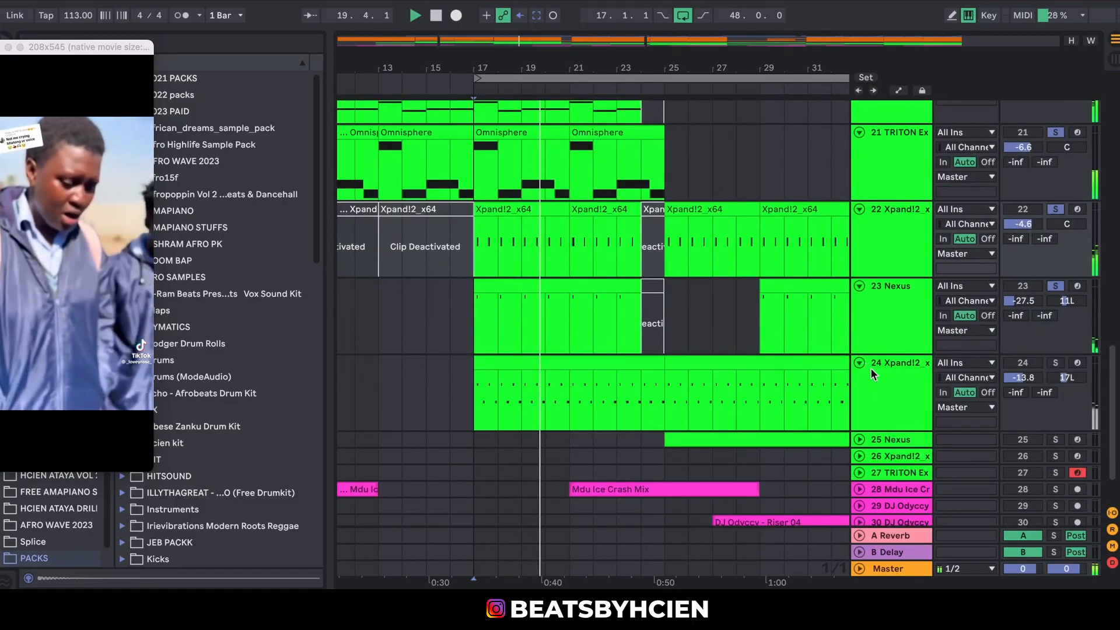
Stop playback and solo only Xpand!2 tracks 22 and 24
key("space")
left_click(894, 387, "super")
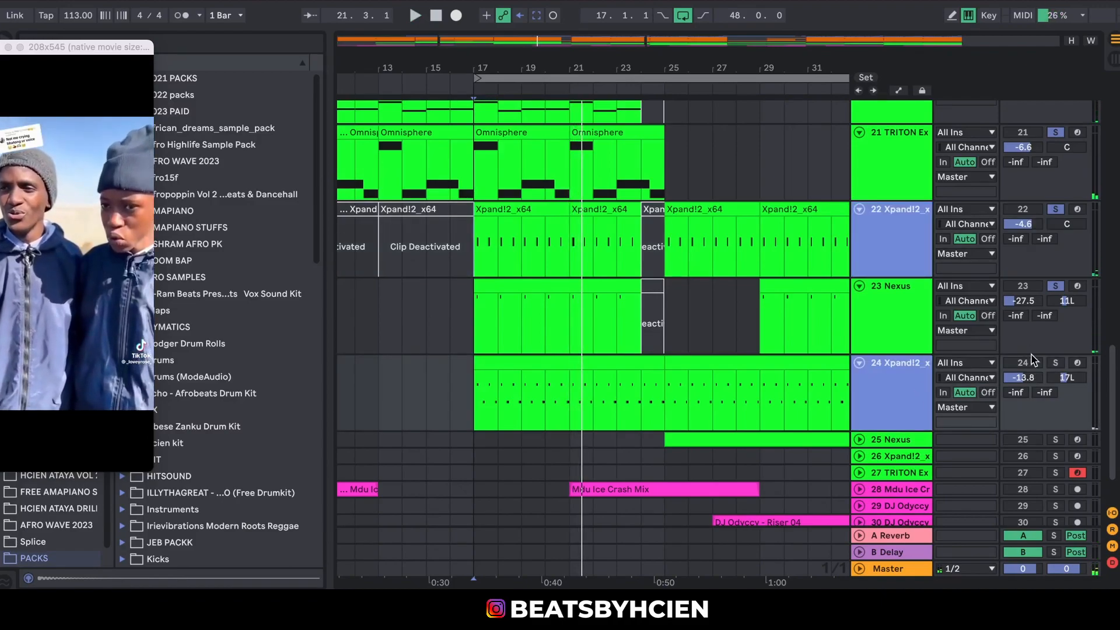
left_click(1048, 363)
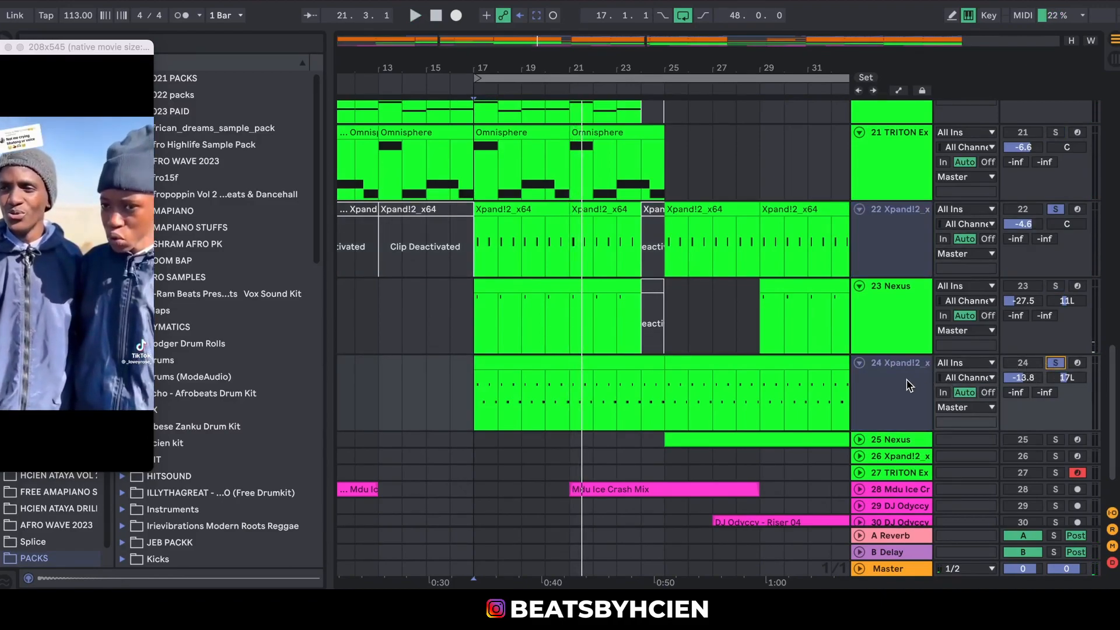
Play the two soloed tracks from bar 17 and examine the MIDI notes of track 24's clip
key("space")
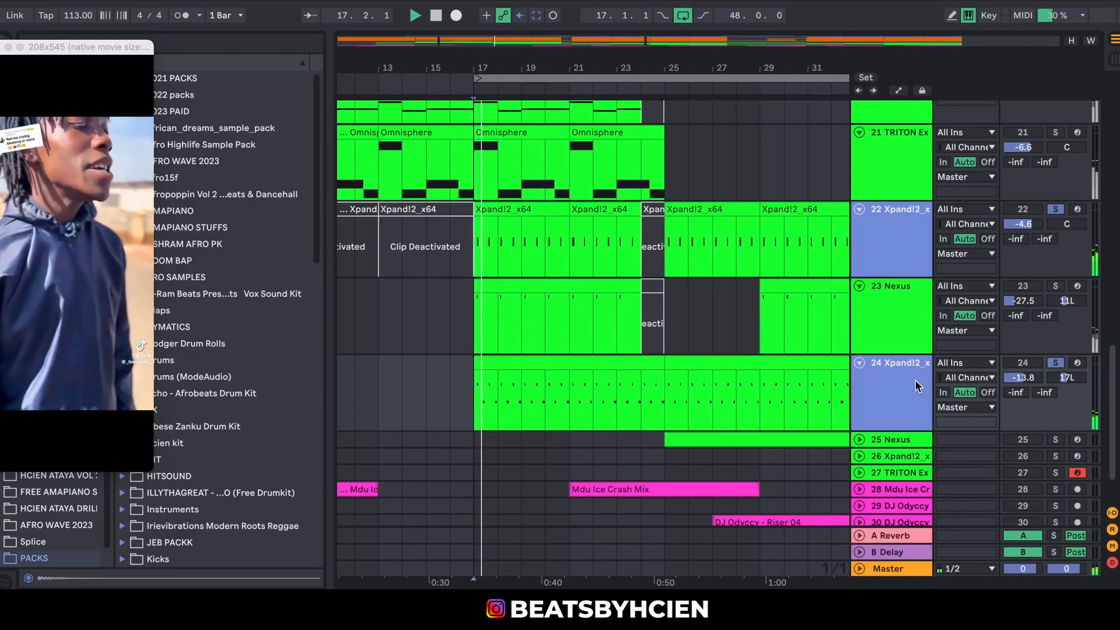
double_click(607, 369)
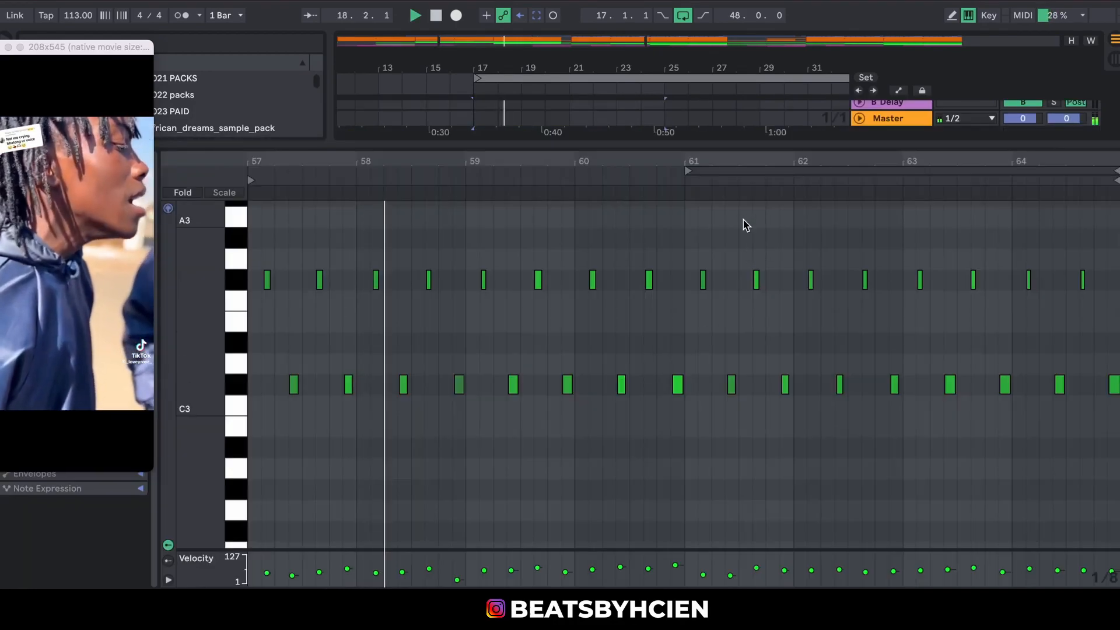
double_click(718, 143)
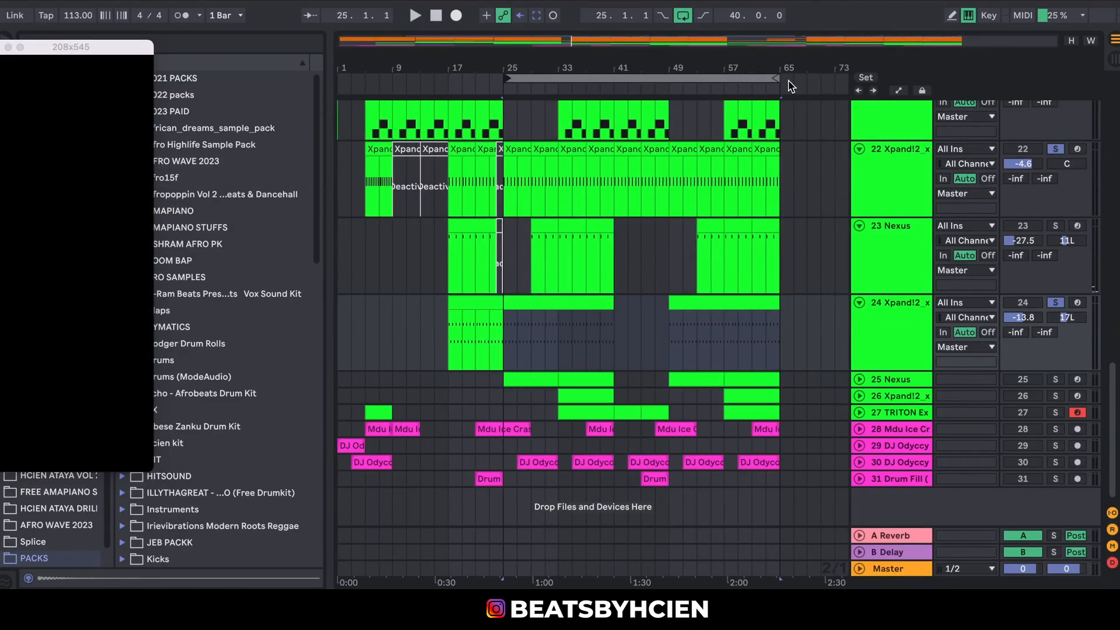
Shorten the loop to run from bar 25 to bar 41, and bring the Log Drum tracks into view
left_click_drag(776, 77, 612, 77)
left_click_drag(1109, 406, 1066, 267)
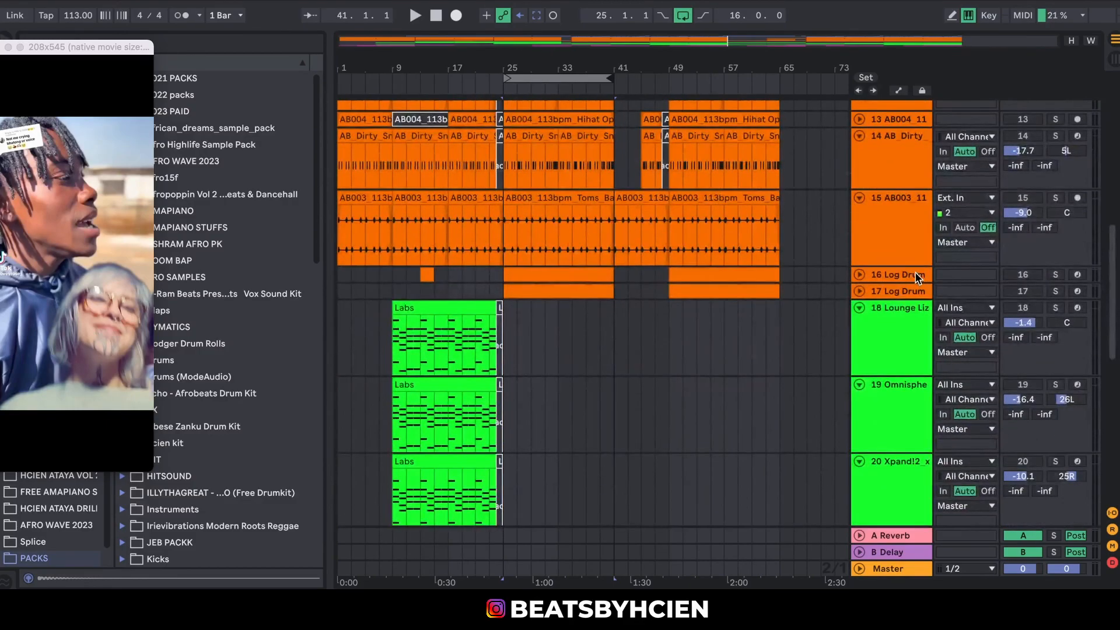
Unfold and solo Log Drum track 17, and view its Log Drum VST plugin before closing the plugin window
left_click(862, 291)
double_click(894, 314)
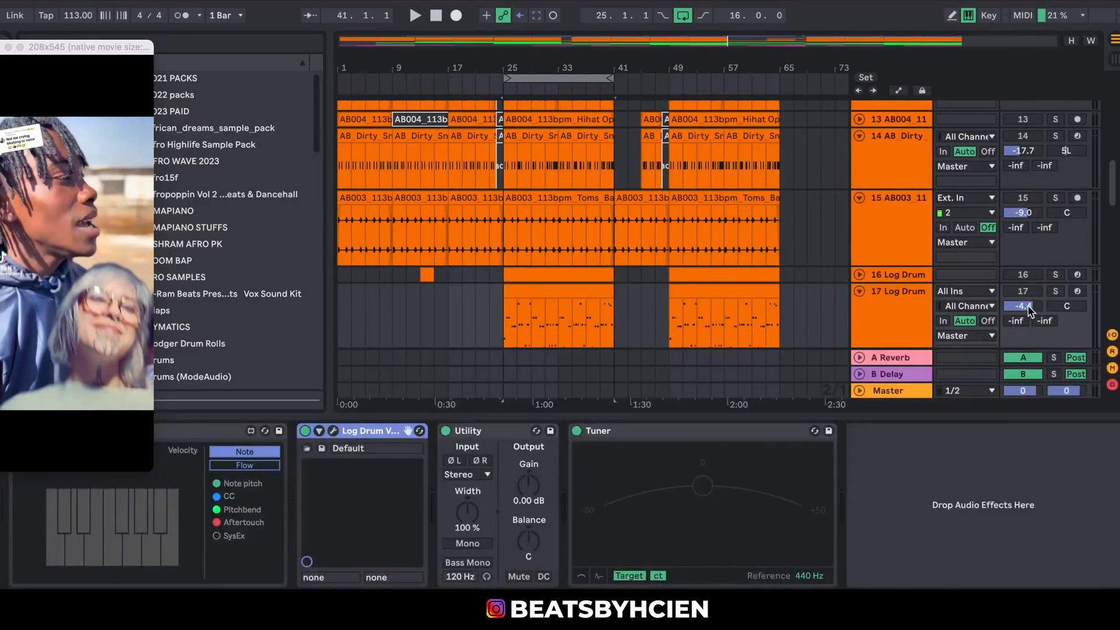
left_click(1053, 293)
left_click(333, 431)
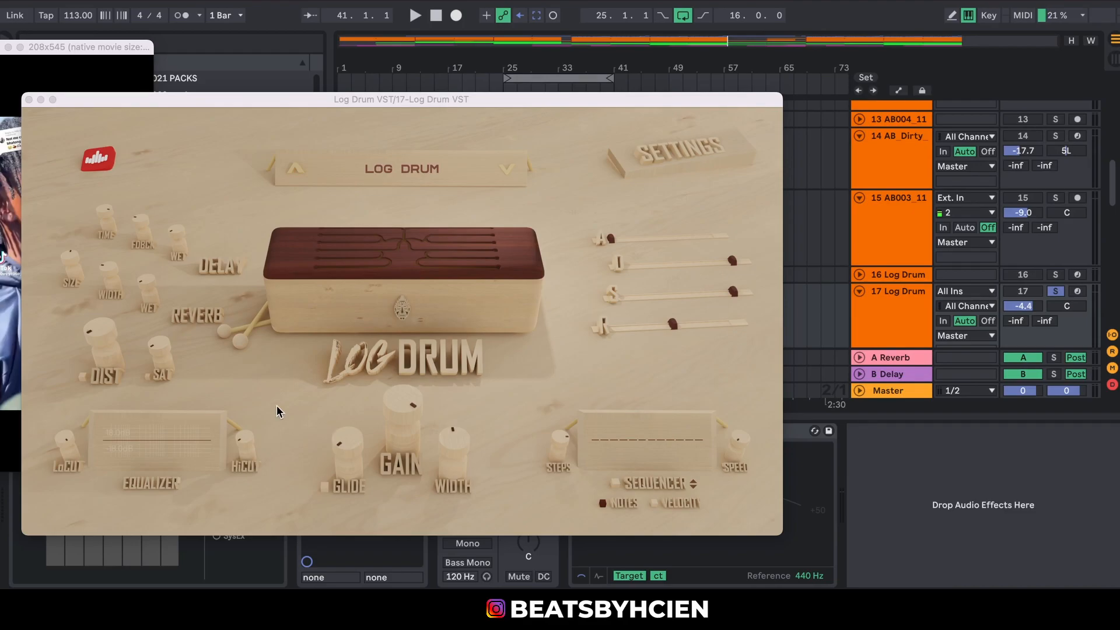
left_click(28, 100)
Unfold and solo Log Drum track 16 as well, and hide the device view
left_click(856, 274)
left_click(905, 276)
left_click(1056, 275)
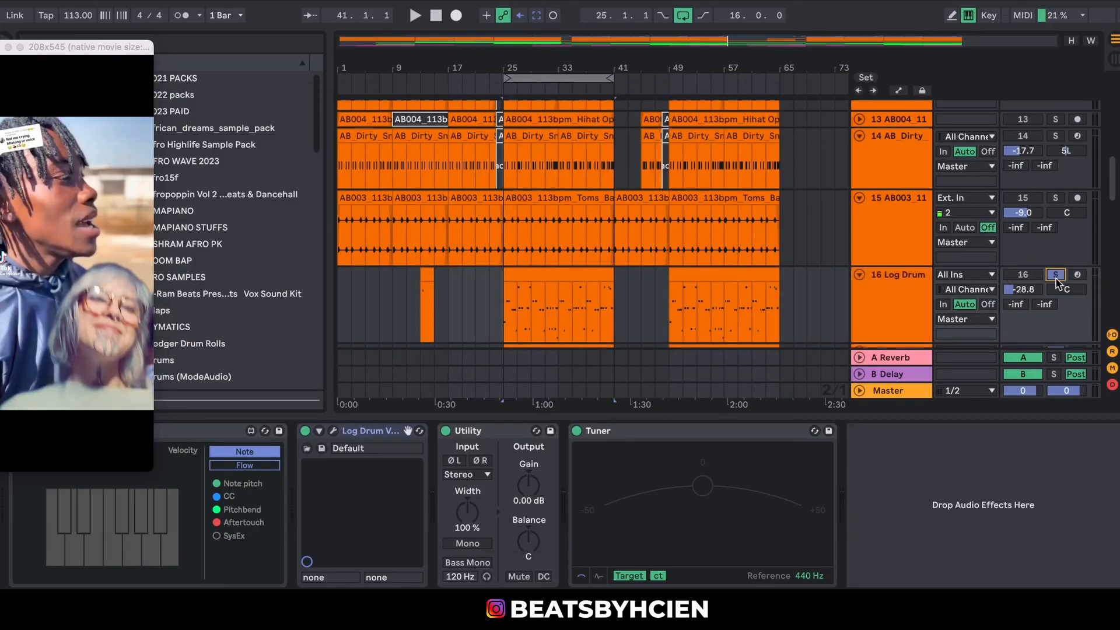
left_click_drag(1037, 415, 1037, 583)
scroll(1015, 248, "up", 10)
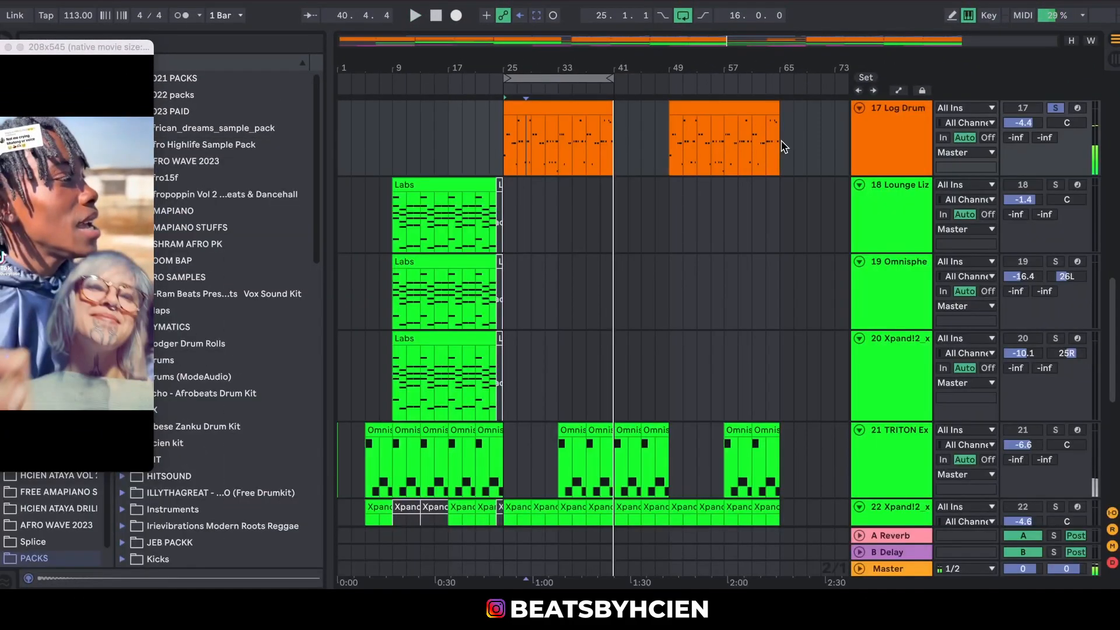
Examine the C3 notes of the orange drum clip at bar 25, and close the note editor
left_click_drag(1107, 308, 1111, 235)
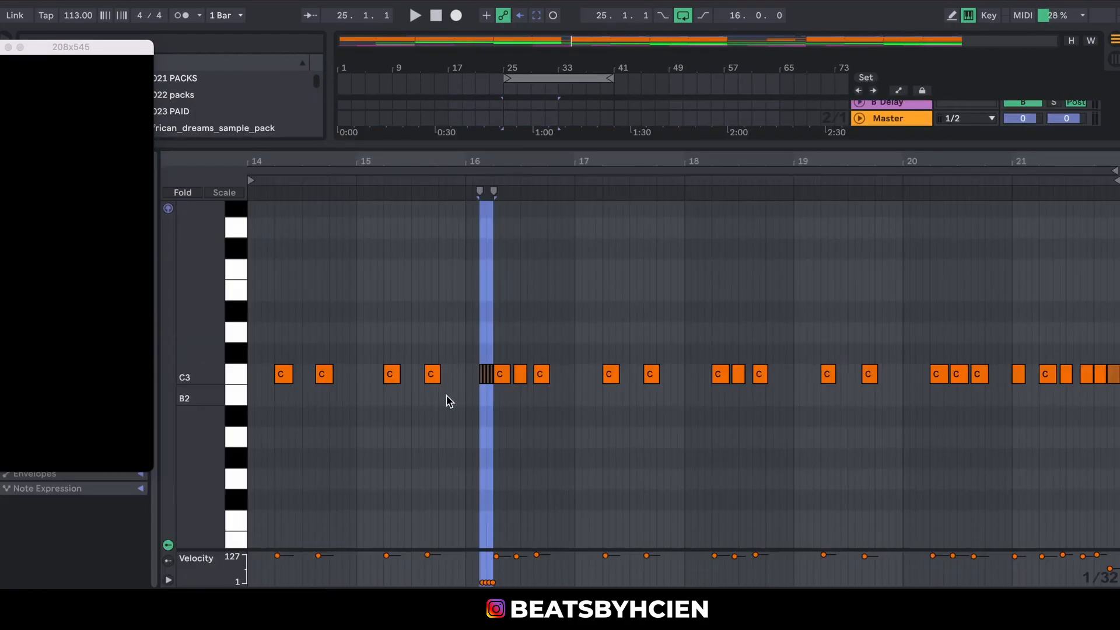
left_click(437, 400)
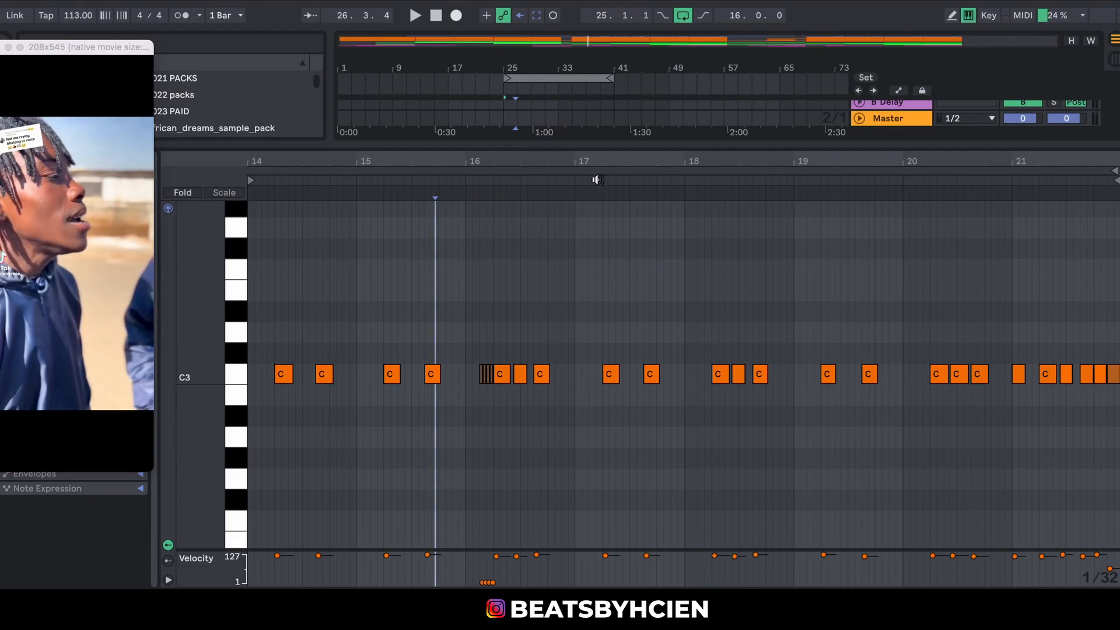
double_click(621, 140)
Unfold vocal track 4, and examine its sliced sample and the MIDI notes of its clip at bar 25
left_click_drag(1113, 330, 1111, 136)
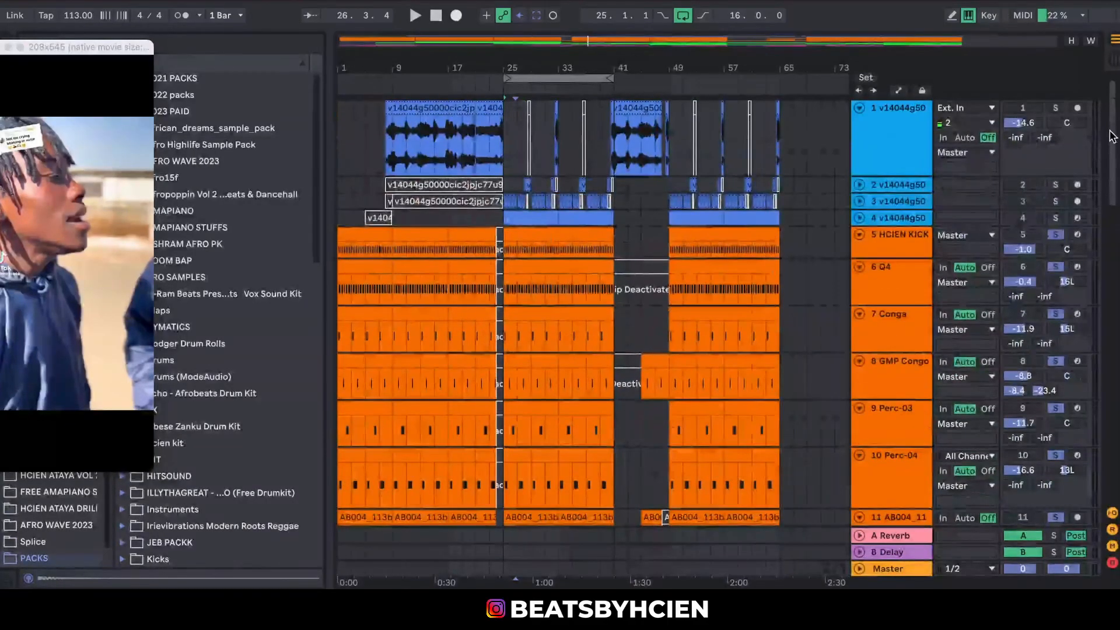
left_click(857, 218)
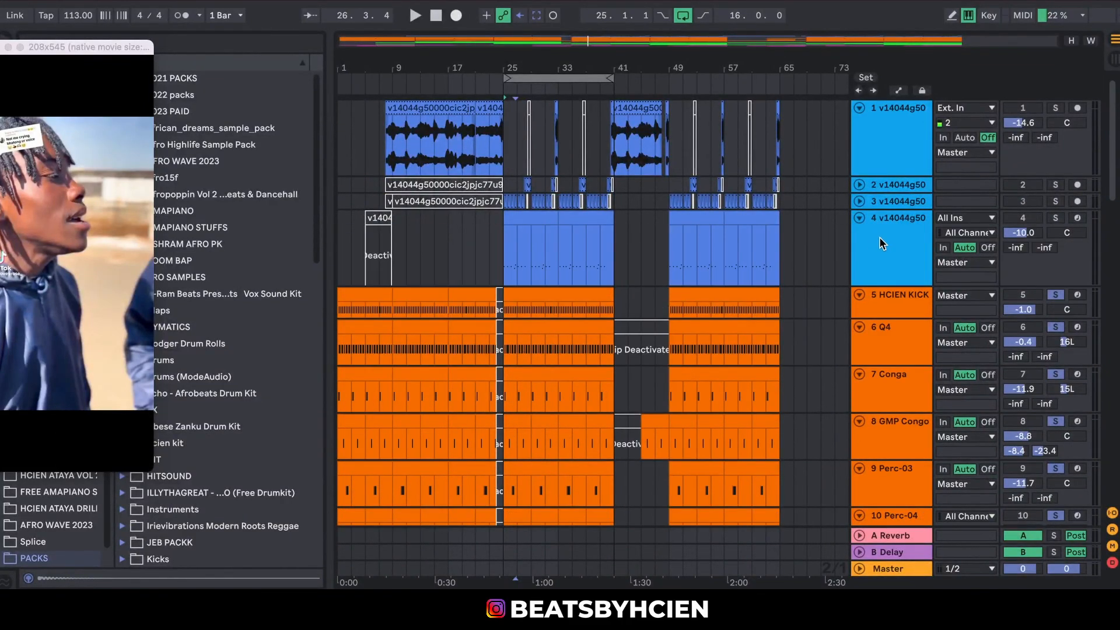
double_click(879, 238)
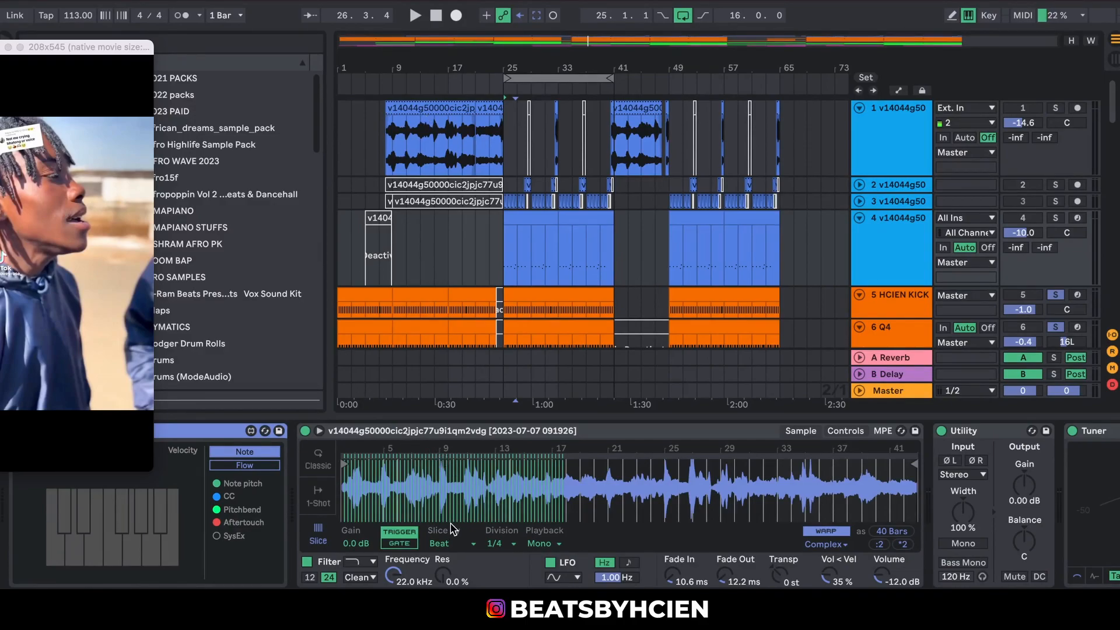
double_click(544, 236)
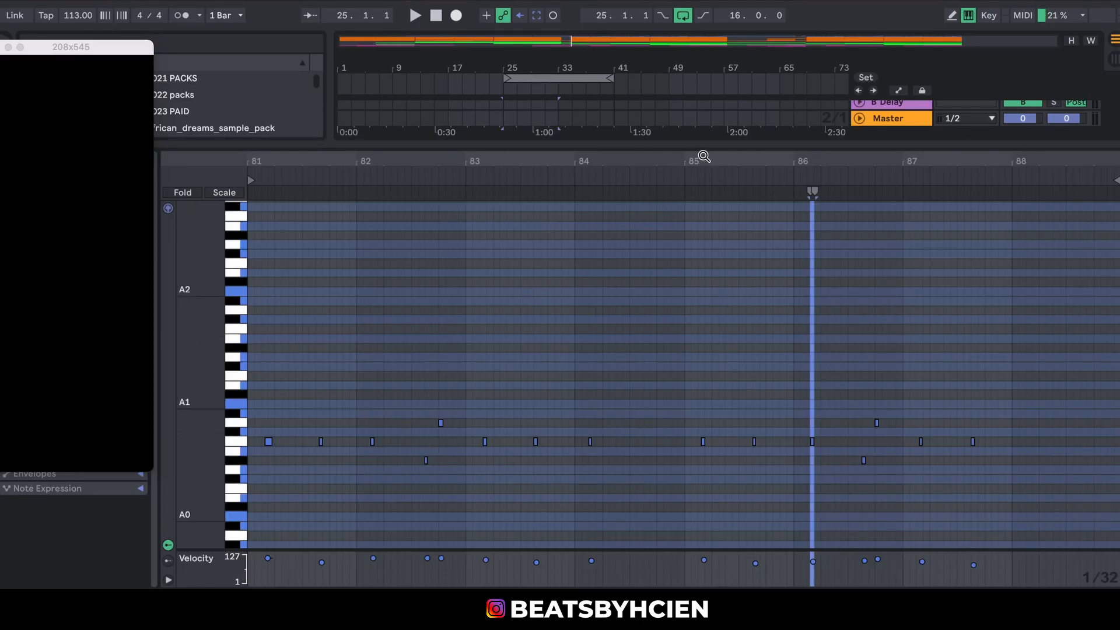
key("super+alt+l")
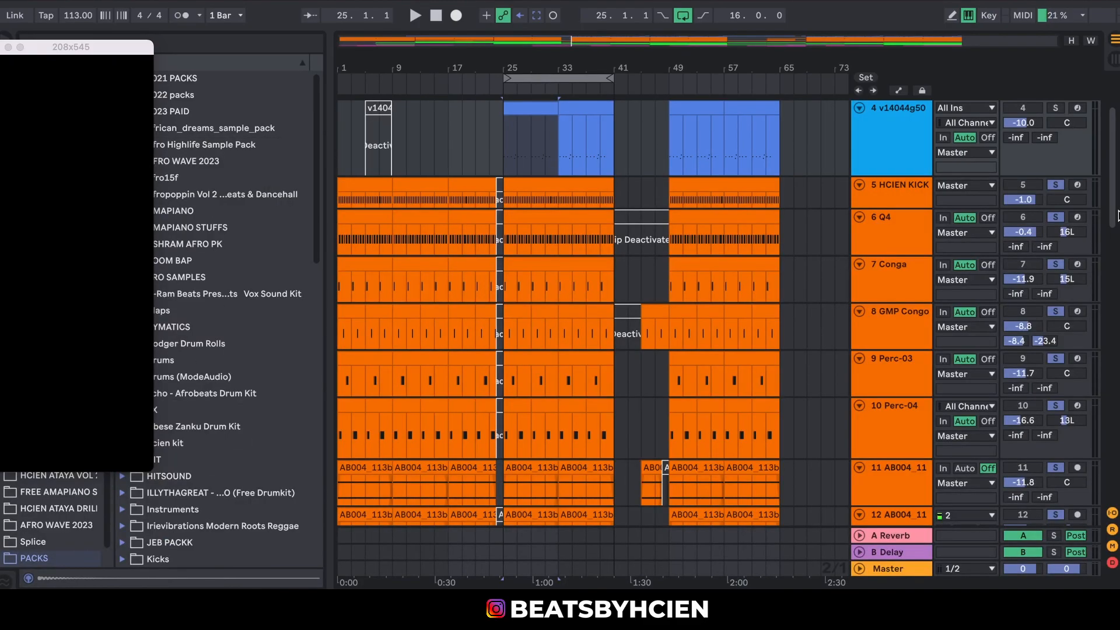
Unfold and solo vocal track 2, and play its short vocal clip from bar 28
scroll(1117, 215, "up", 3)
left_click(859, 184)
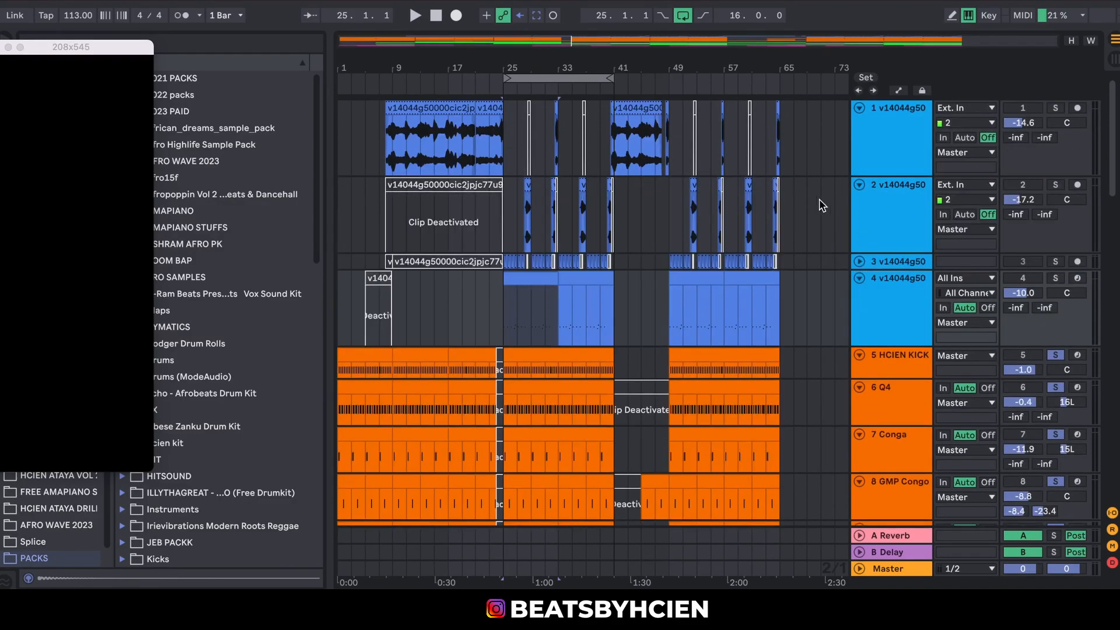
left_click_drag(518, 68, 527, 175)
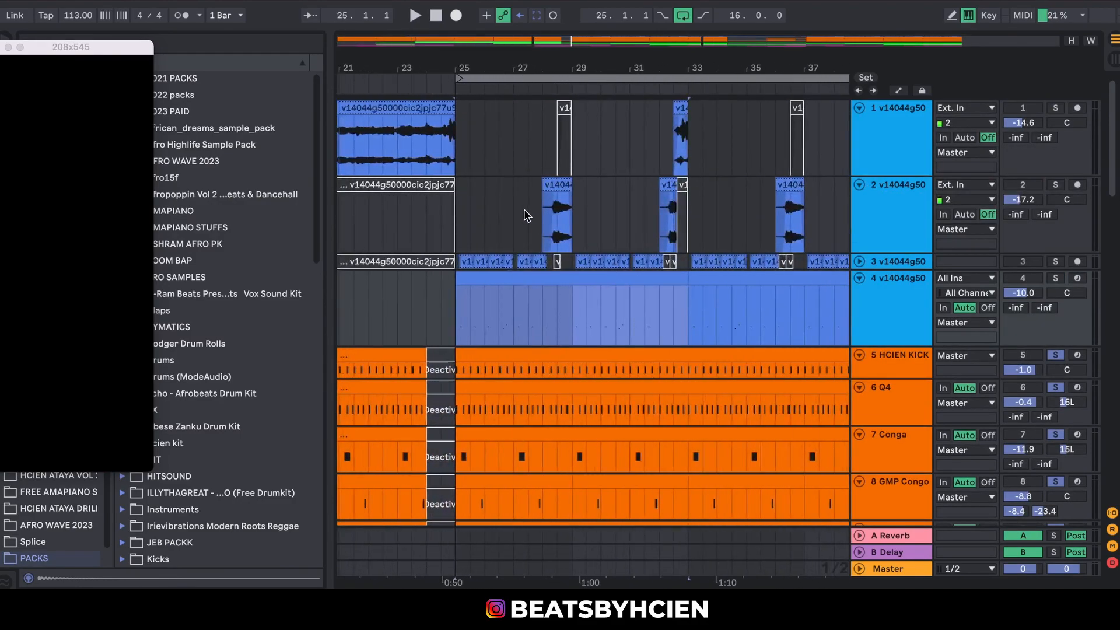
left_click(557, 210)
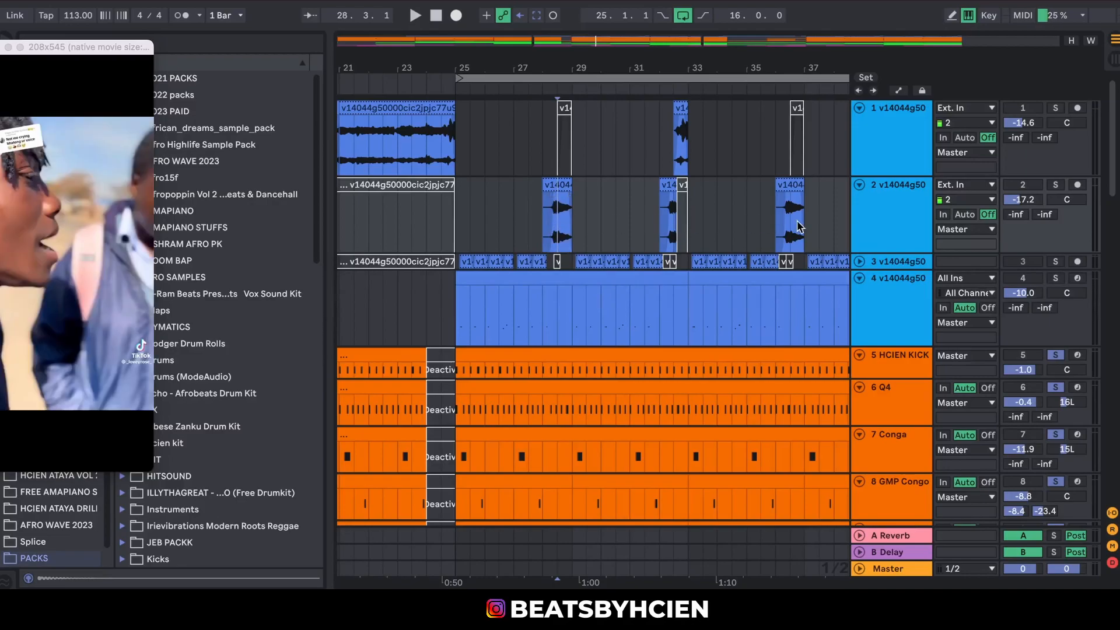
left_click(1055, 185)
key("space")
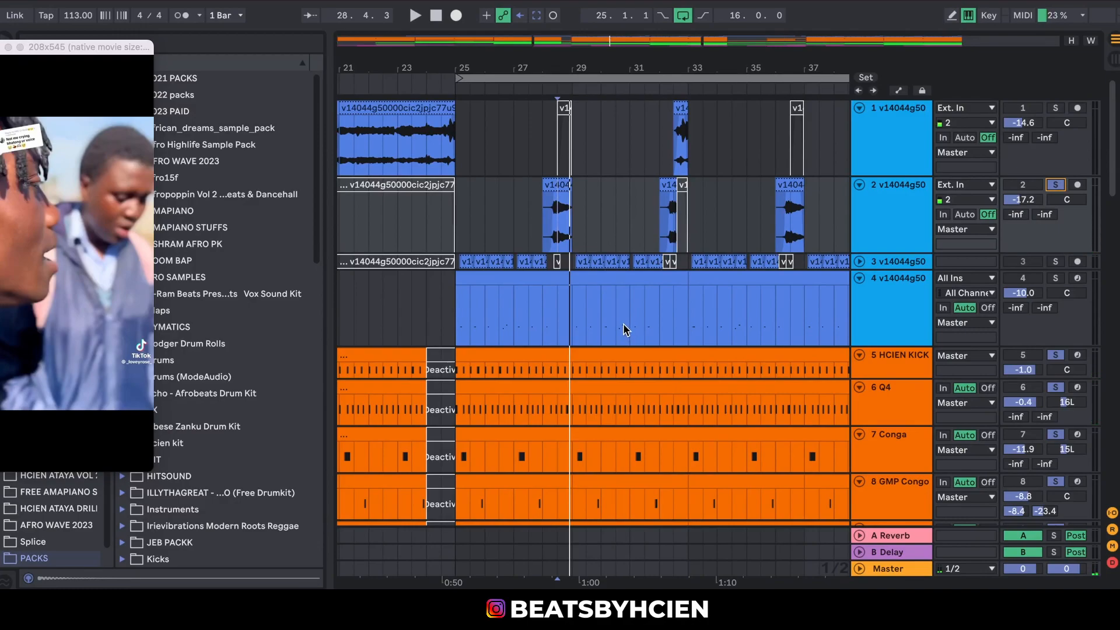
Add vocal track 1 to the solo and play from its short clip in bar 32
left_click(675, 155)
left_click(1055, 108)
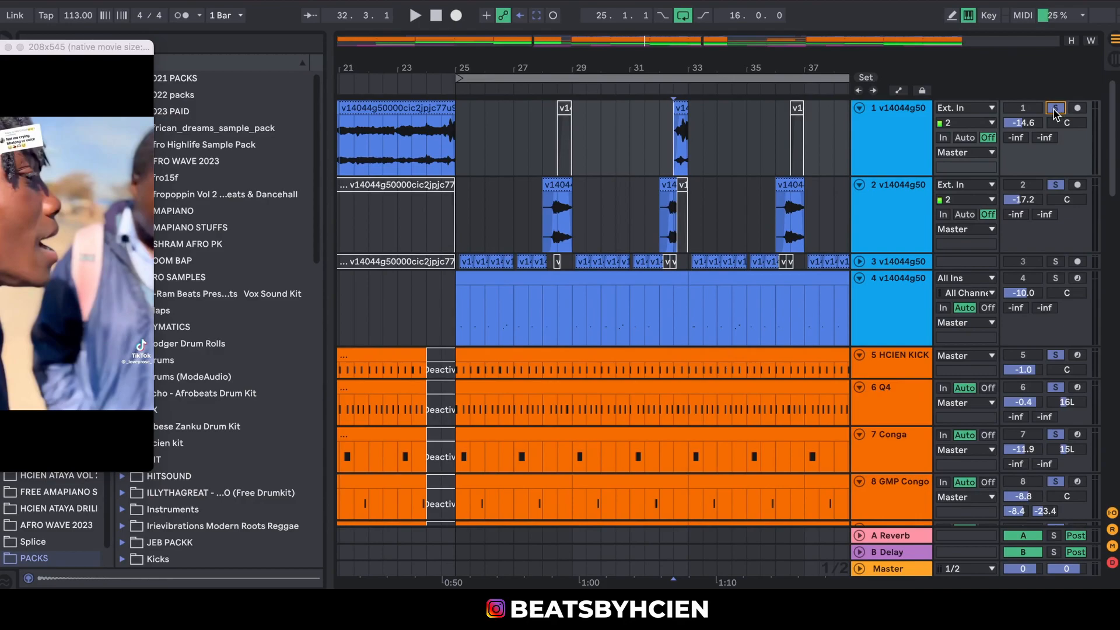
key("space")
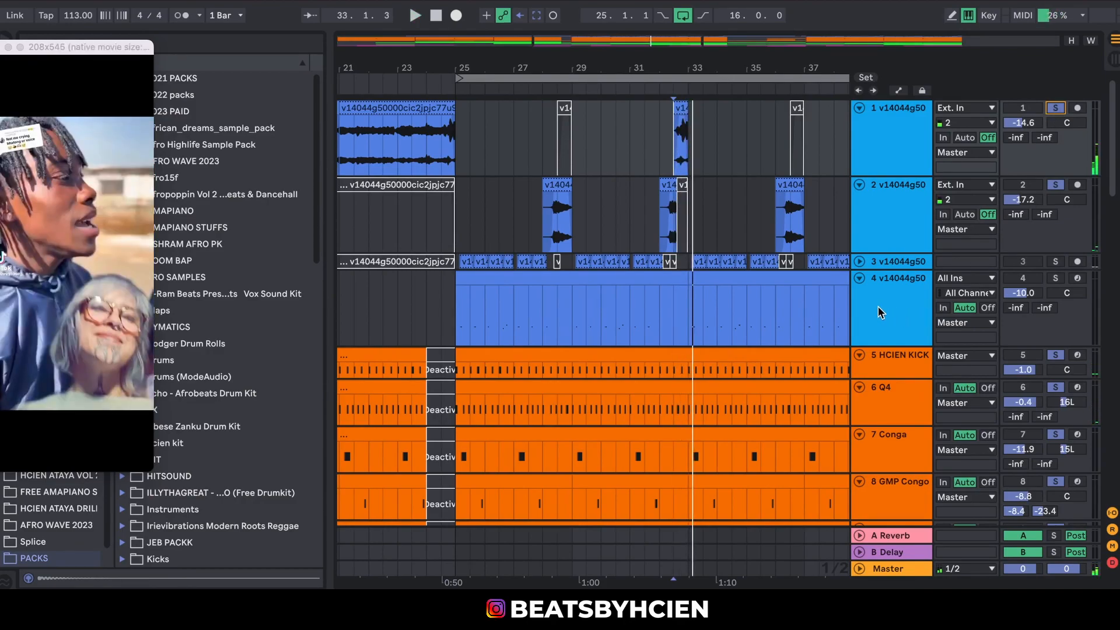
Add sliced vocal track 4 to the solo and play it together with the soloed tracks
left_click(1055, 279)
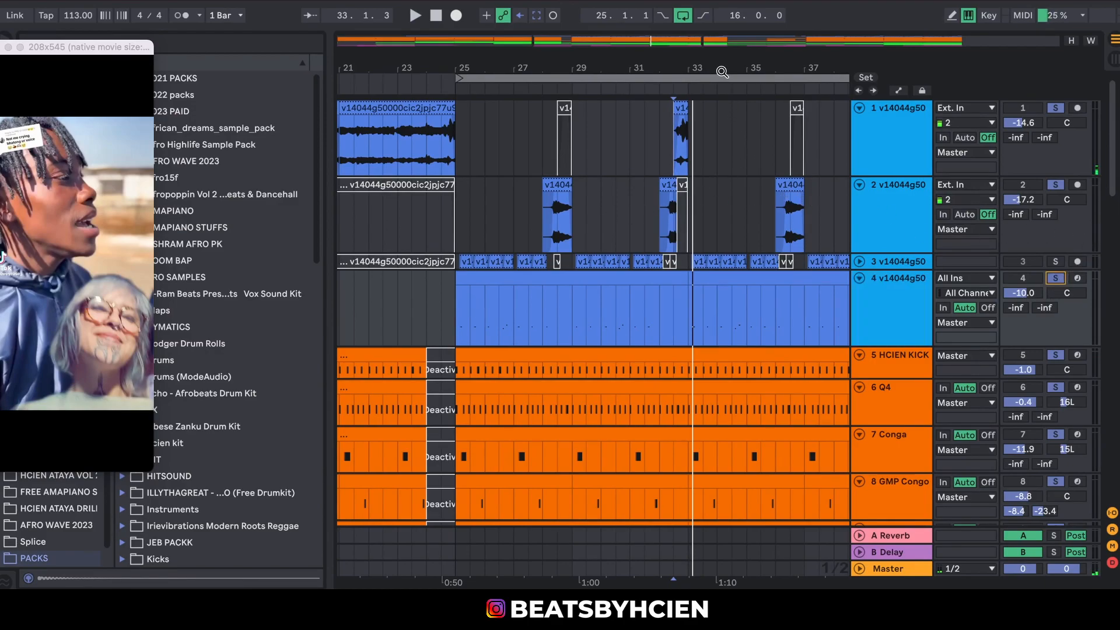
left_click_drag(722, 73, 722, 41)
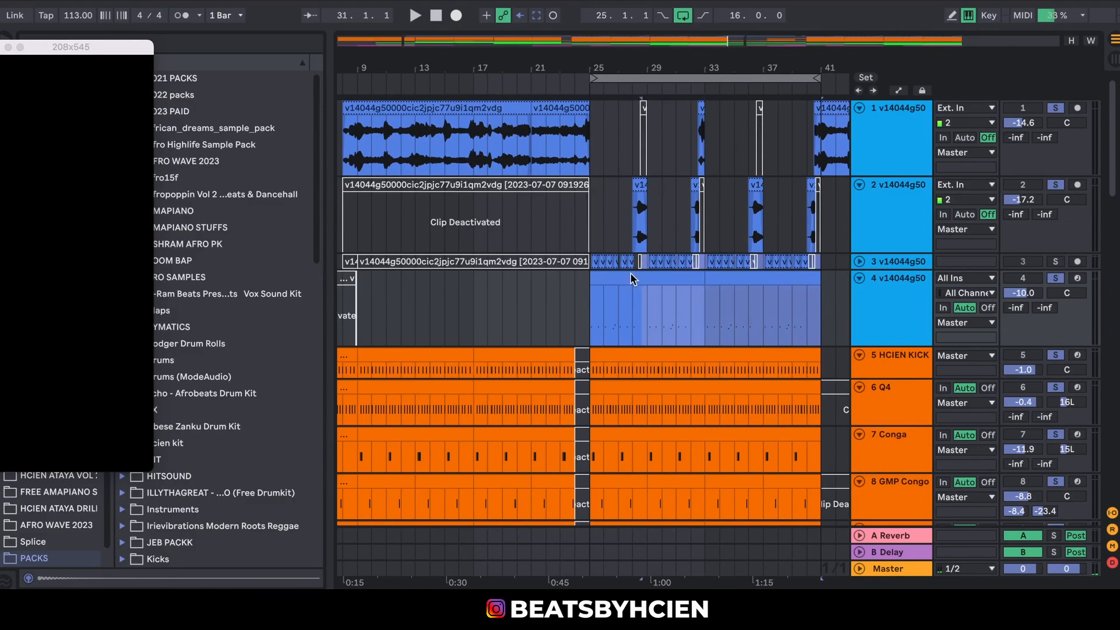
key("space")
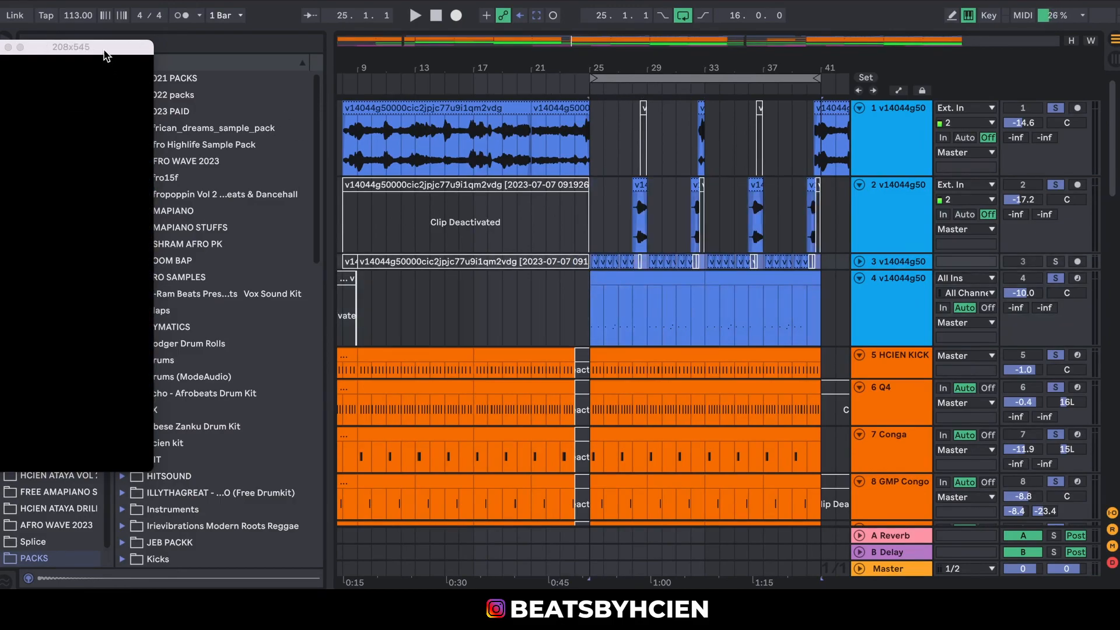
Move the video preview window aside, and play the arrangement with the loop running from bar 25 to bar 33
left_click_drag(103, 51, 203, 50)
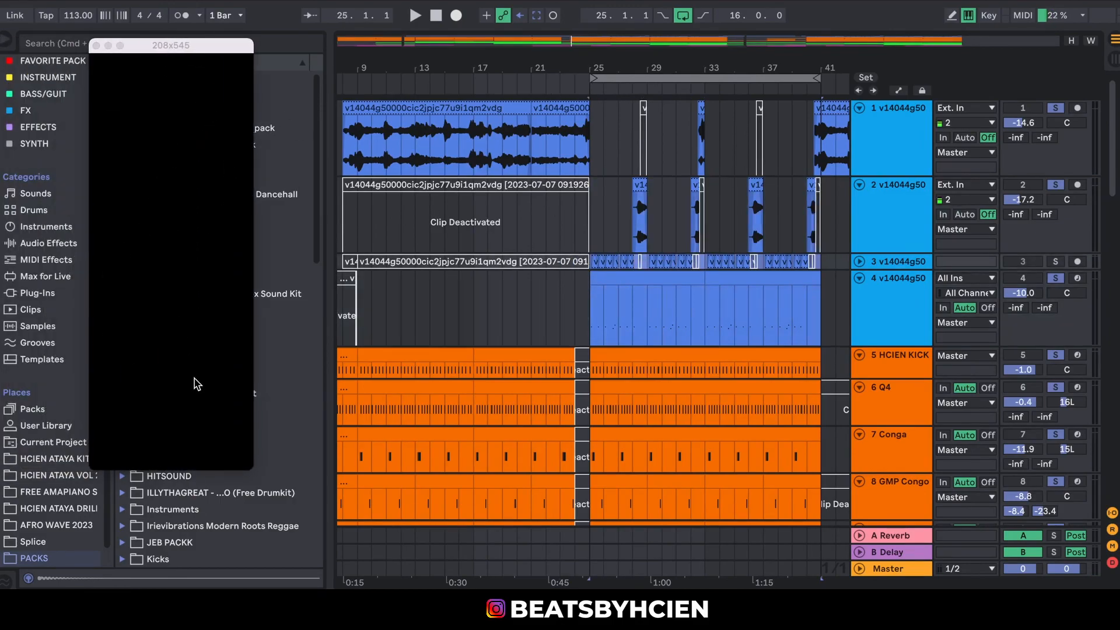
mouse_move(1111, 181)
left_mouse_down()
mouse_move(1112, 195)
mouse_move(1109, 165)
left_mouse_up()
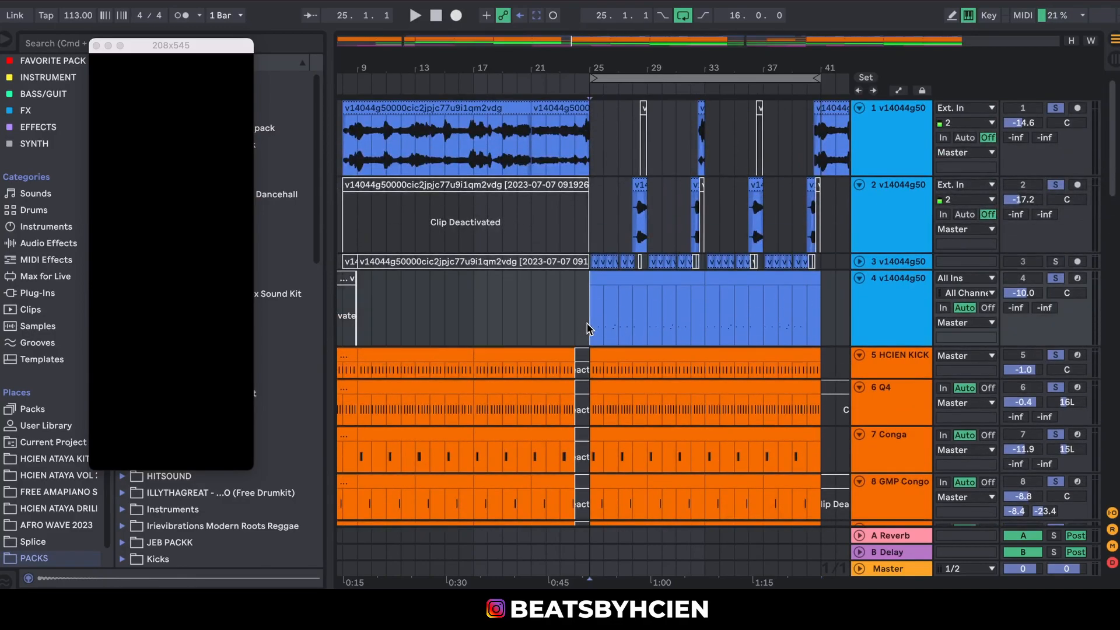
left_click_drag(1113, 187, 1115, 437)
key("space")
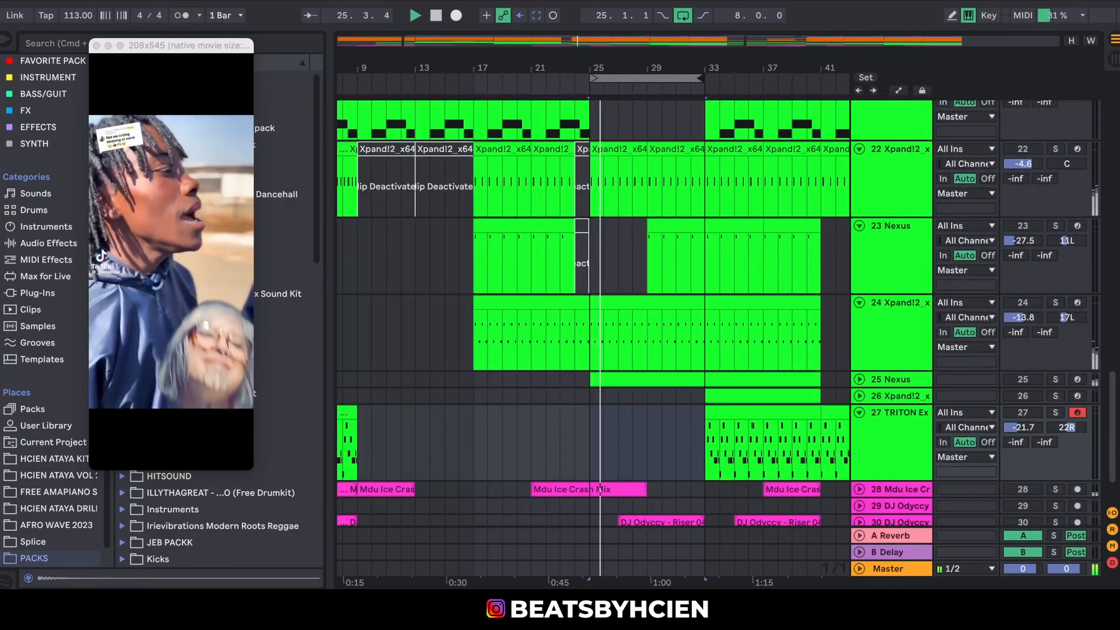
Move the eight-bar loop so it runs from bar 33 to bar 41
left_click_drag(1110, 423, 1098, 121)
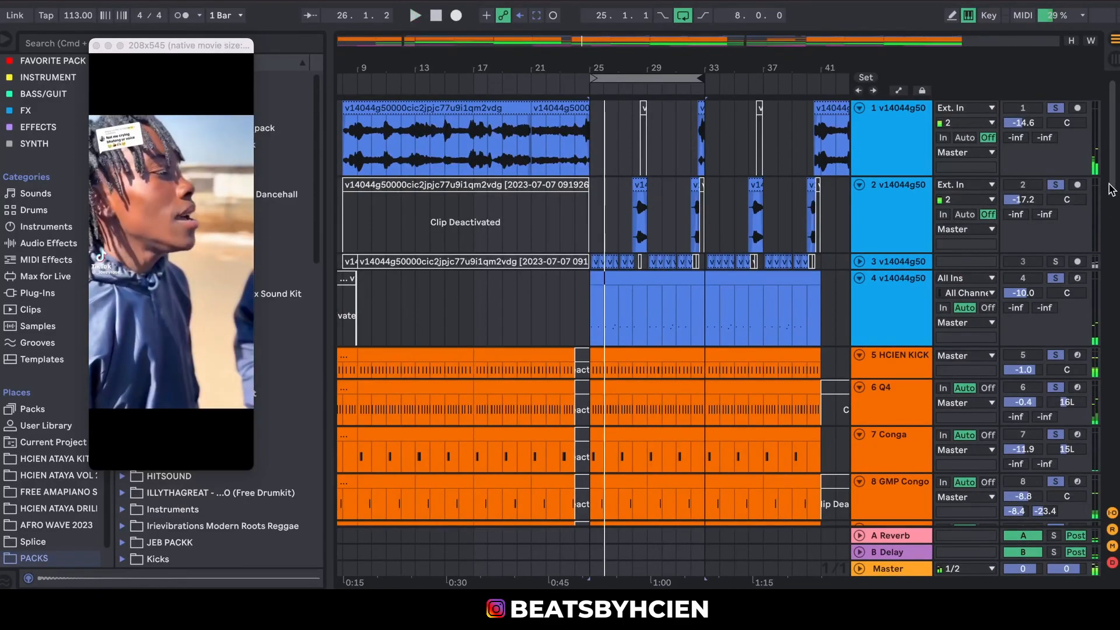
left_click_drag(1111, 189, 1107, 345)
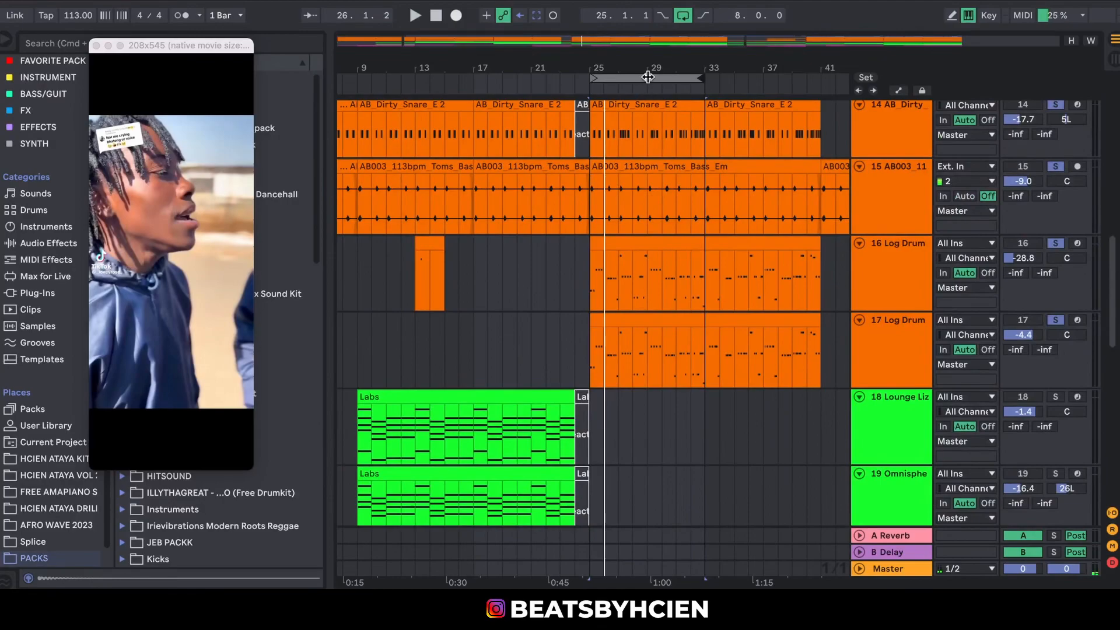
left_click_drag(647, 77, 772, 78)
Solo TRITON Extreme track 27, and view the 800DV Lead program in its plugin before closing the window
left_click_drag(1111, 280, 1112, 462)
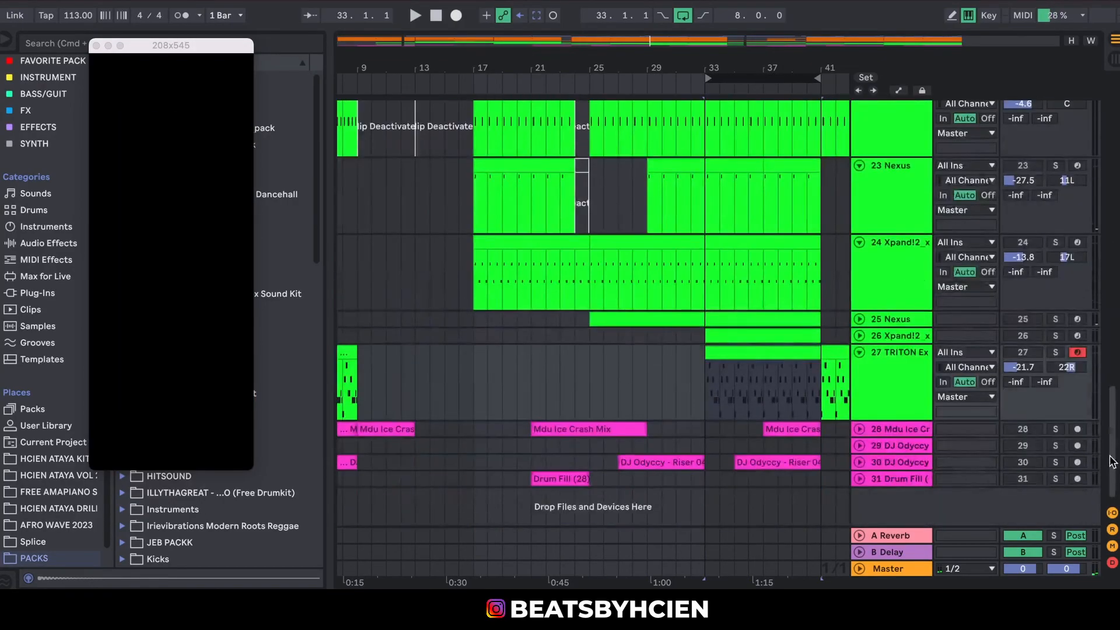
double_click(922, 401)
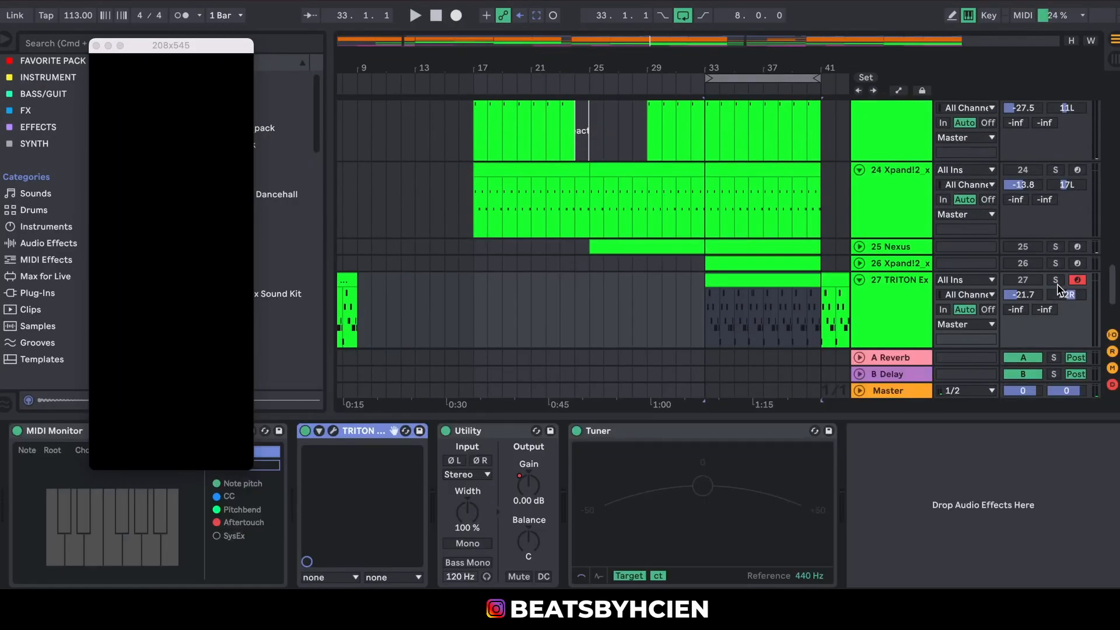
left_click(1056, 280)
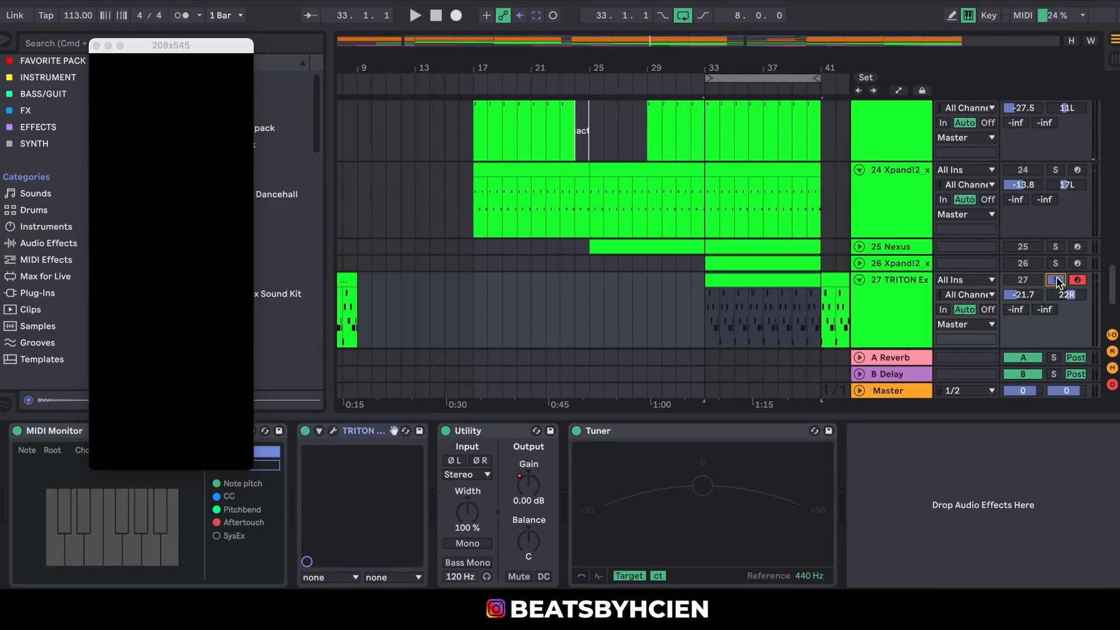
left_click(338, 431)
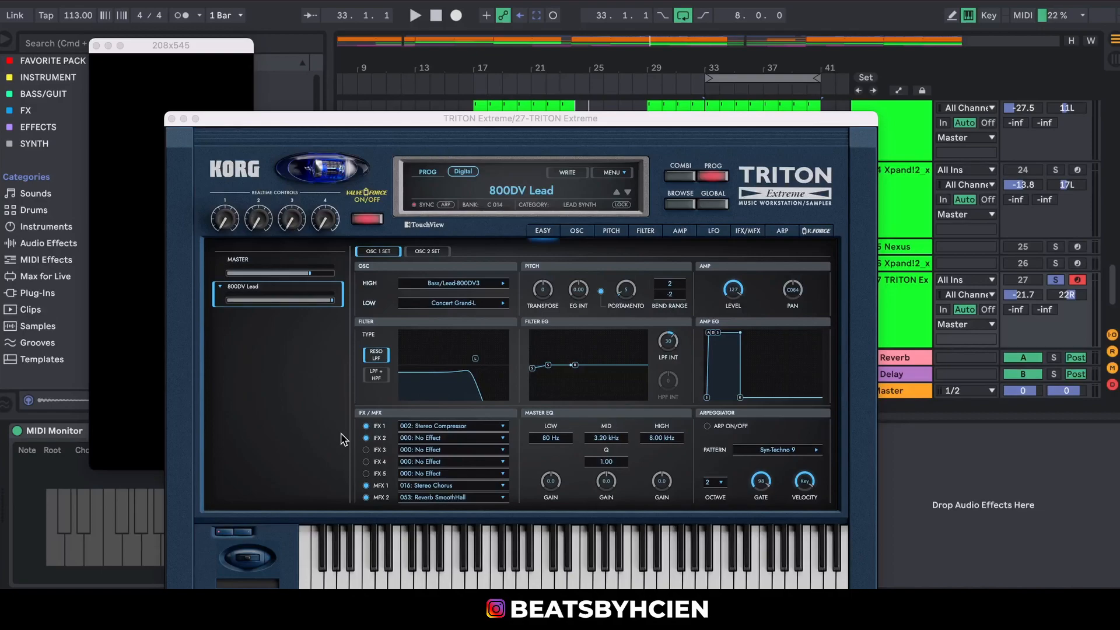
left_click(171, 119)
Open track 27's clip at bar 33 to examine its notes, move the video preview window aside, and play the loop
left_click(739, 313)
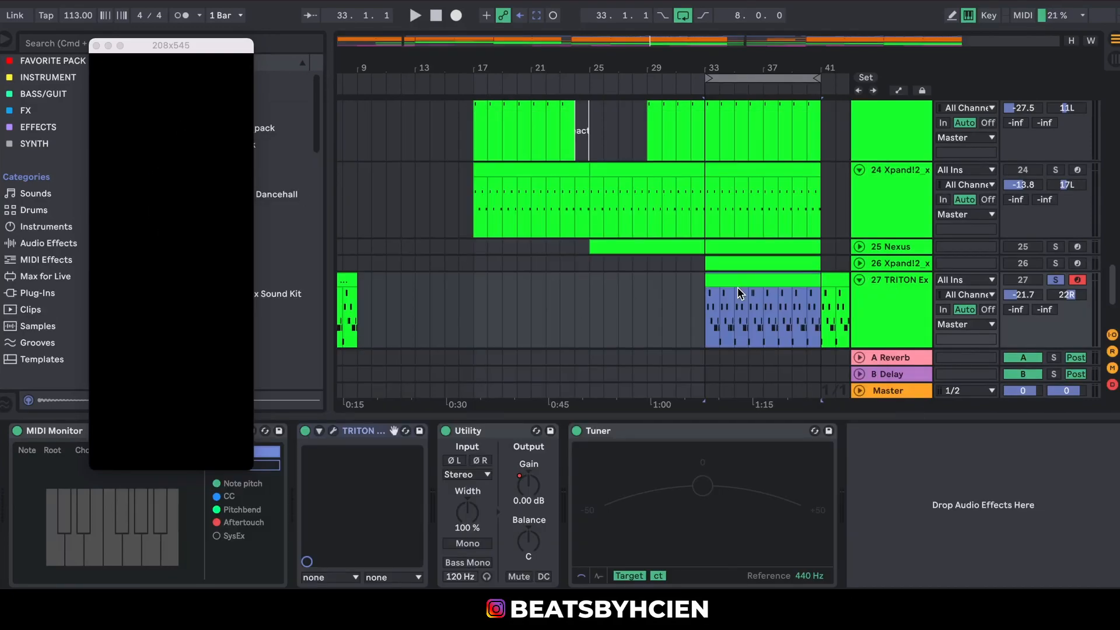
double_click(739, 291)
left_click_drag(174, 54, 100, 60)
key("space")
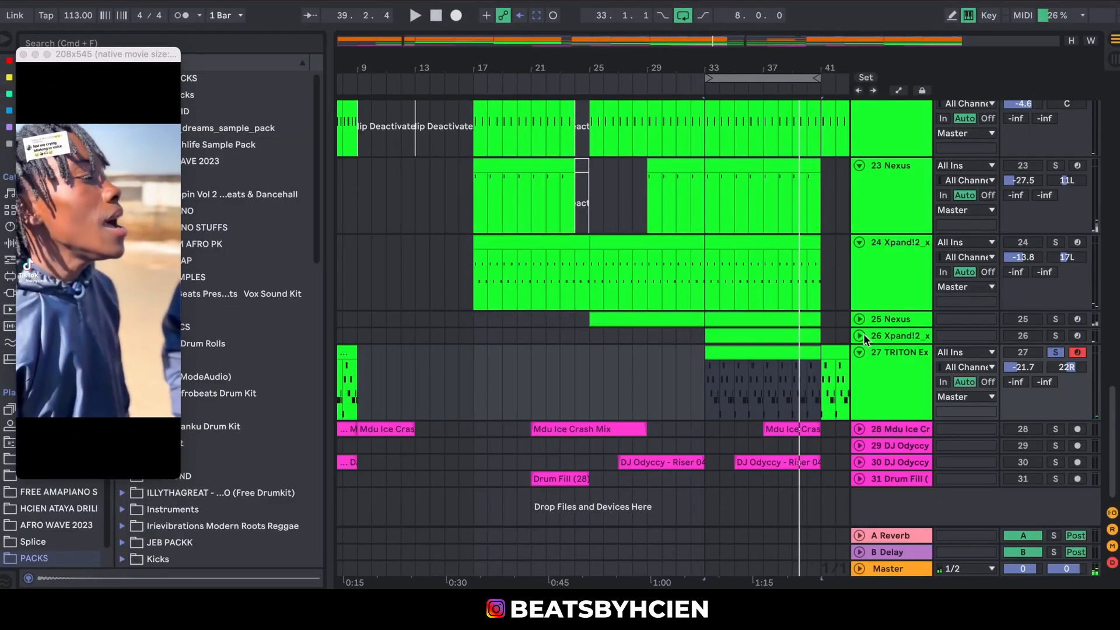
Unfold and solo Nexus track 25 and Xpand!2 track 26
left_click(859, 320)
left_click(1055, 319)
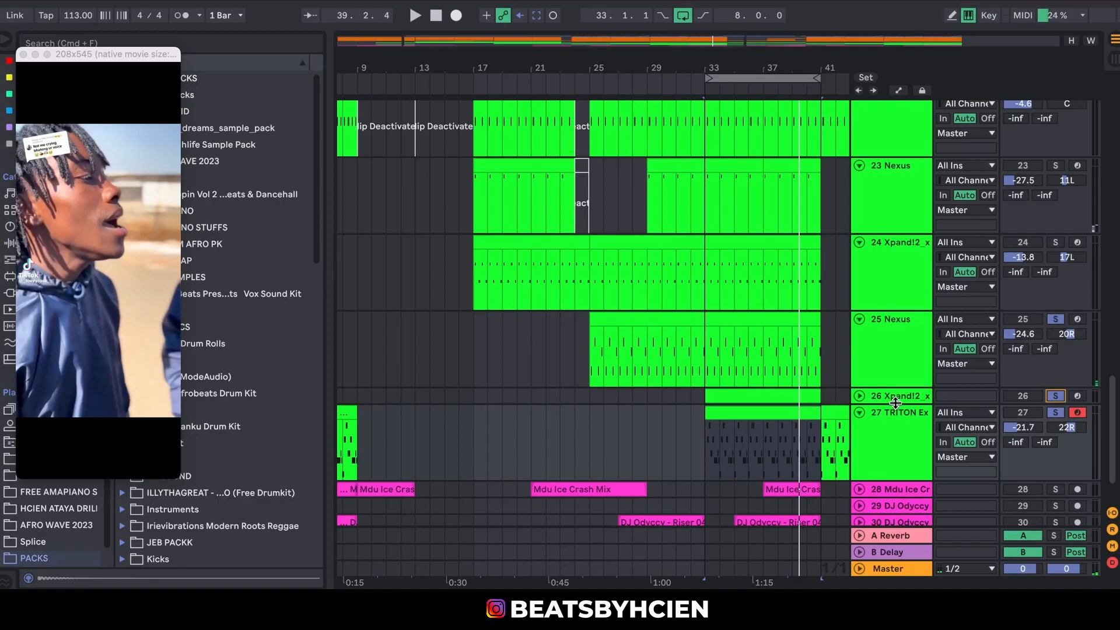
left_click(859, 397)
View the +02 Celestial preset in track 26's Xpand!2 plugin, and solo Nexus track 25 without track 26
double_click(876, 416)
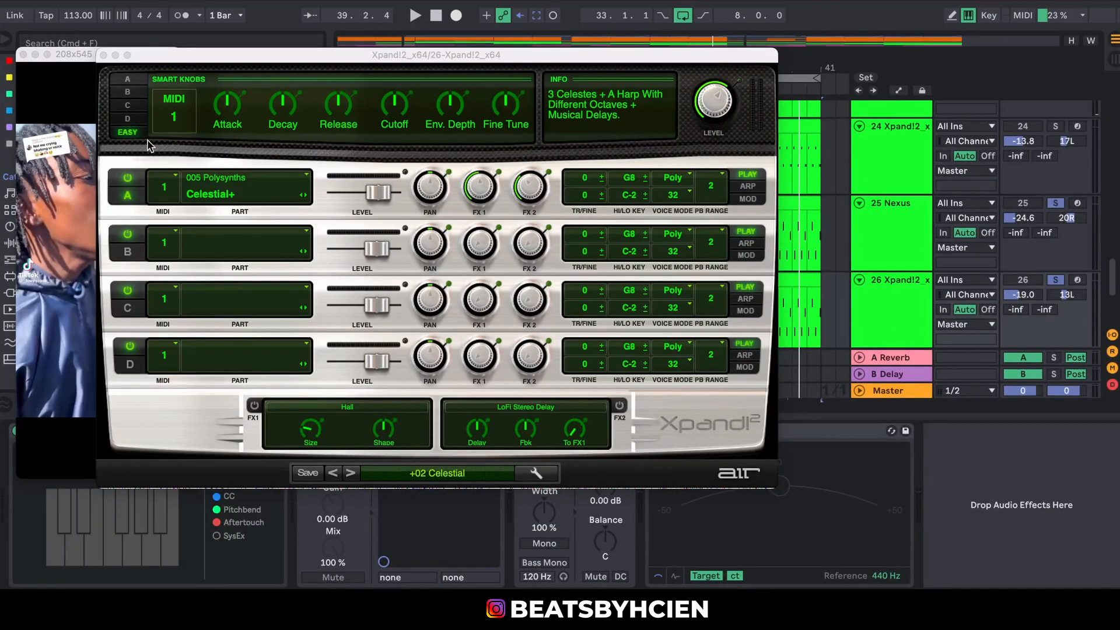
left_click(104, 56)
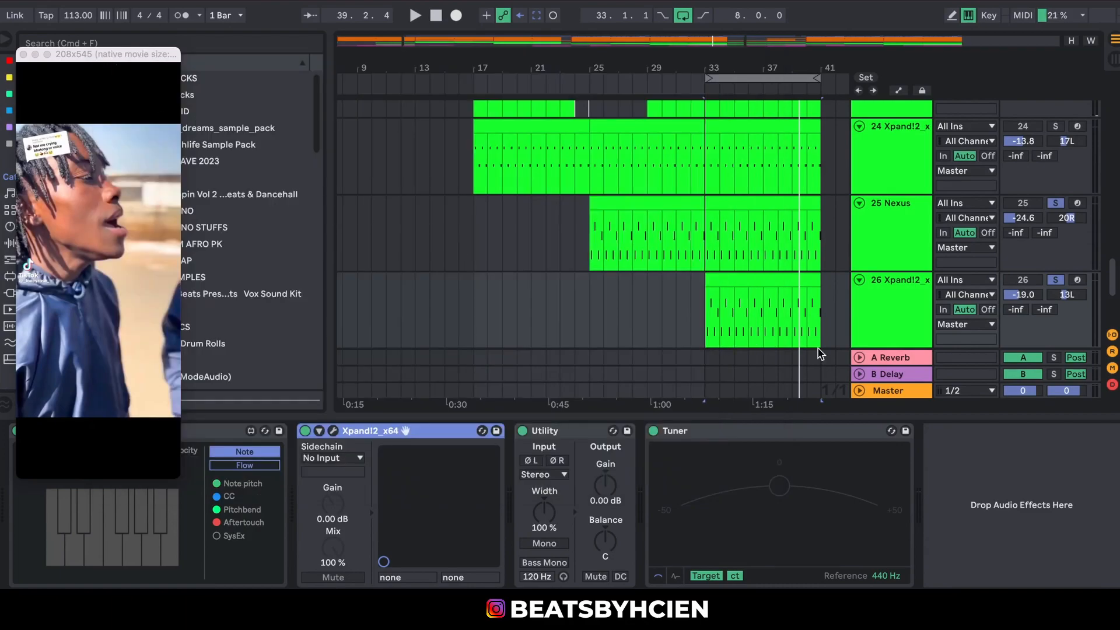
left_click(1053, 204)
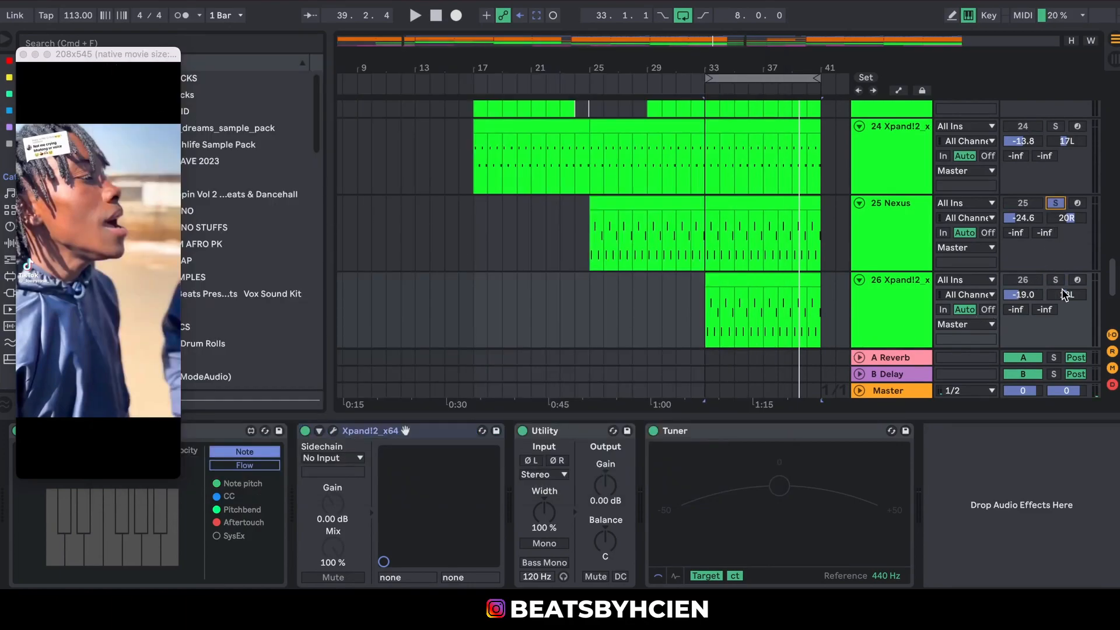
Solo Xpand!2 track 26, open its clip at bar 33 to examine the notes, play it, and close the clip view
left_click_drag(1107, 295, 1111, 304)
scroll(1059, 130, "up", 5)
left_click(1055, 269)
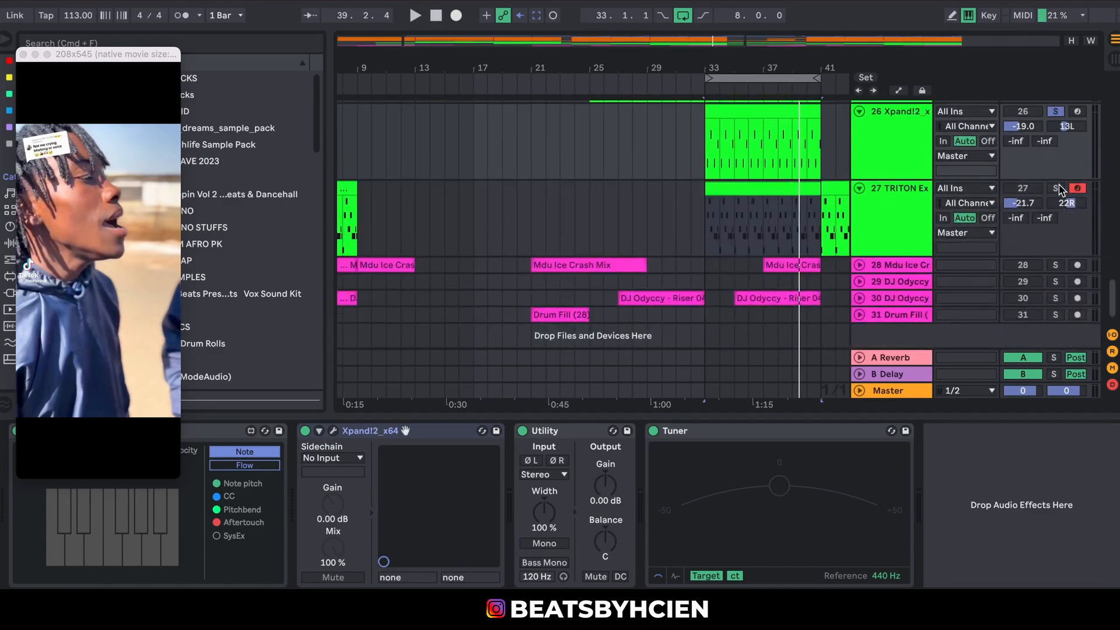
double_click(764, 109)
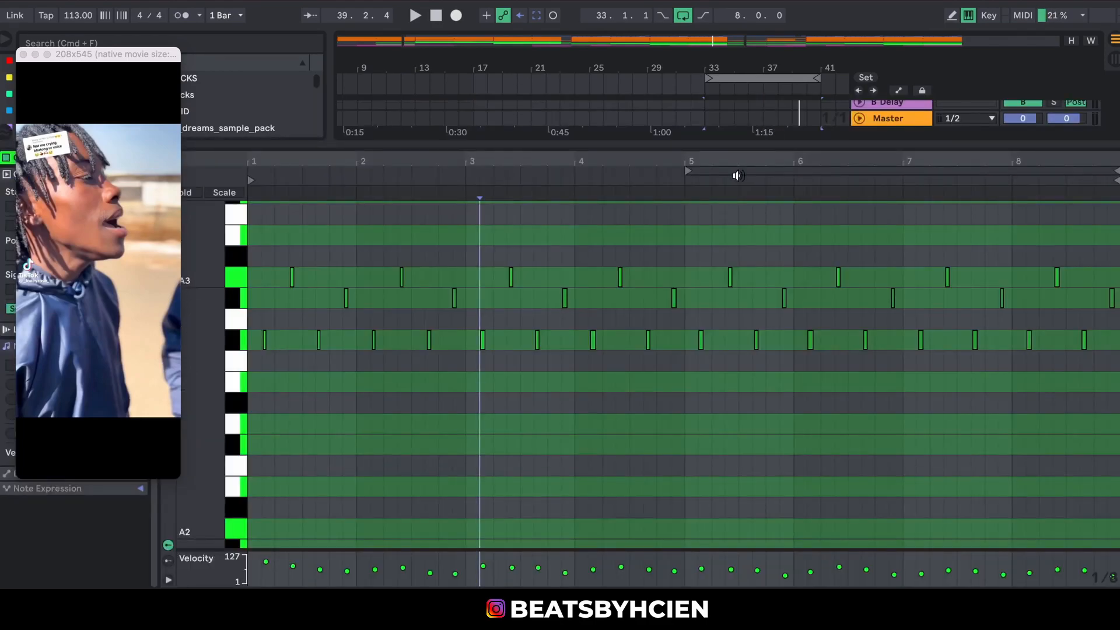
key("space")
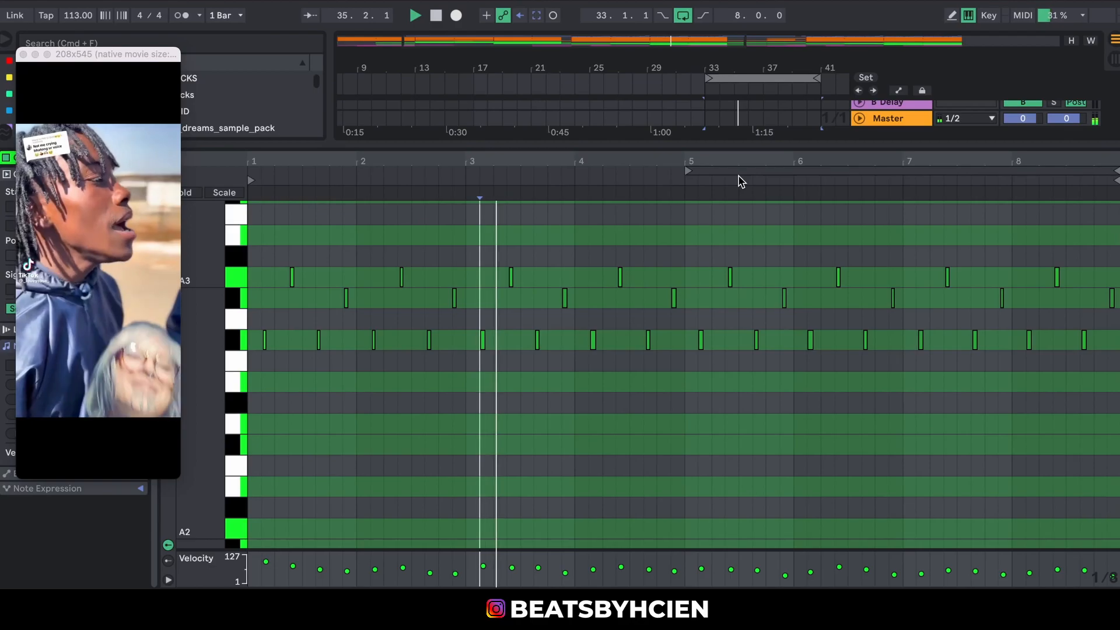
key("space")
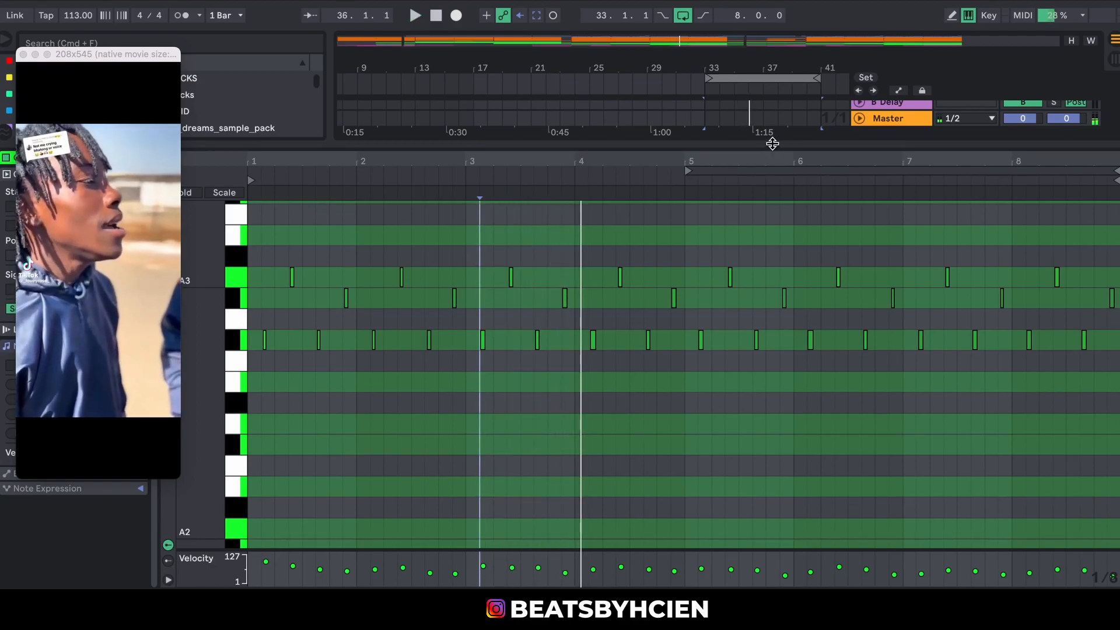
key("super+alt+l")
Set the playback position to bar 33, and unfold DJ Odyccy riser track 30 and Mdu Ice Crash track 28 to view their clips
left_click_drag(1114, 444, 1115, 355)
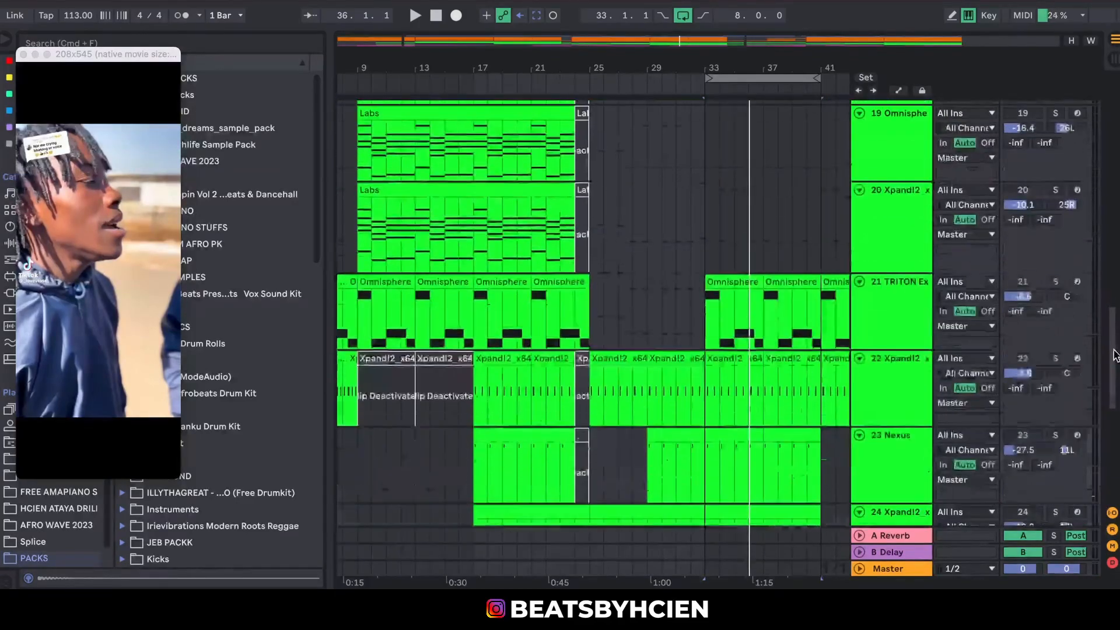
left_click(700, 333)
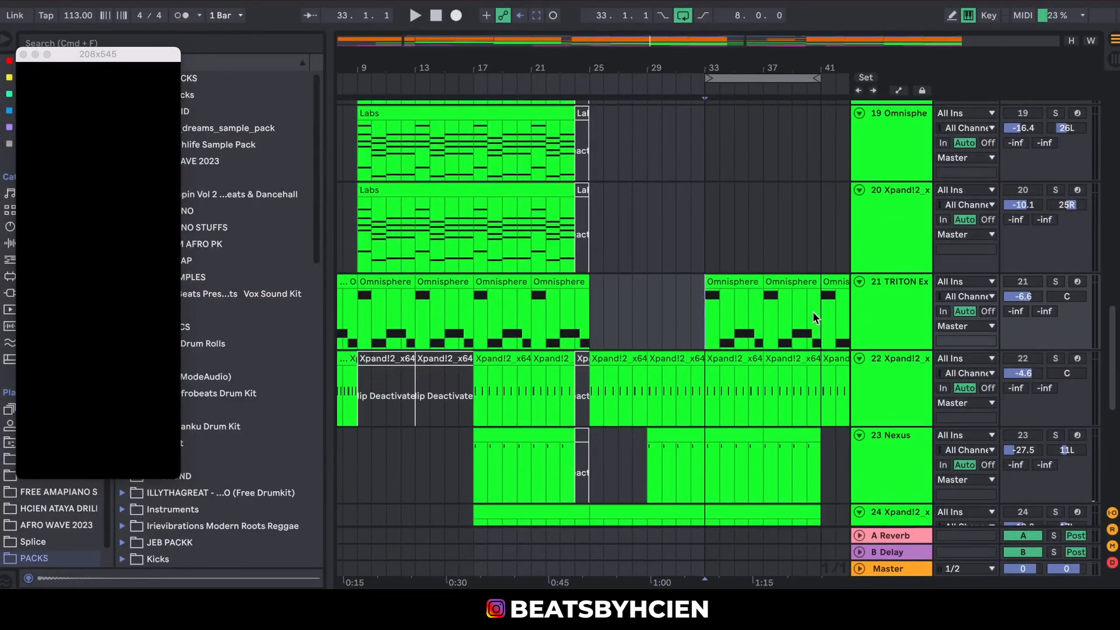
left_click_drag(1117, 357, 1115, 473)
left_click(862, 462)
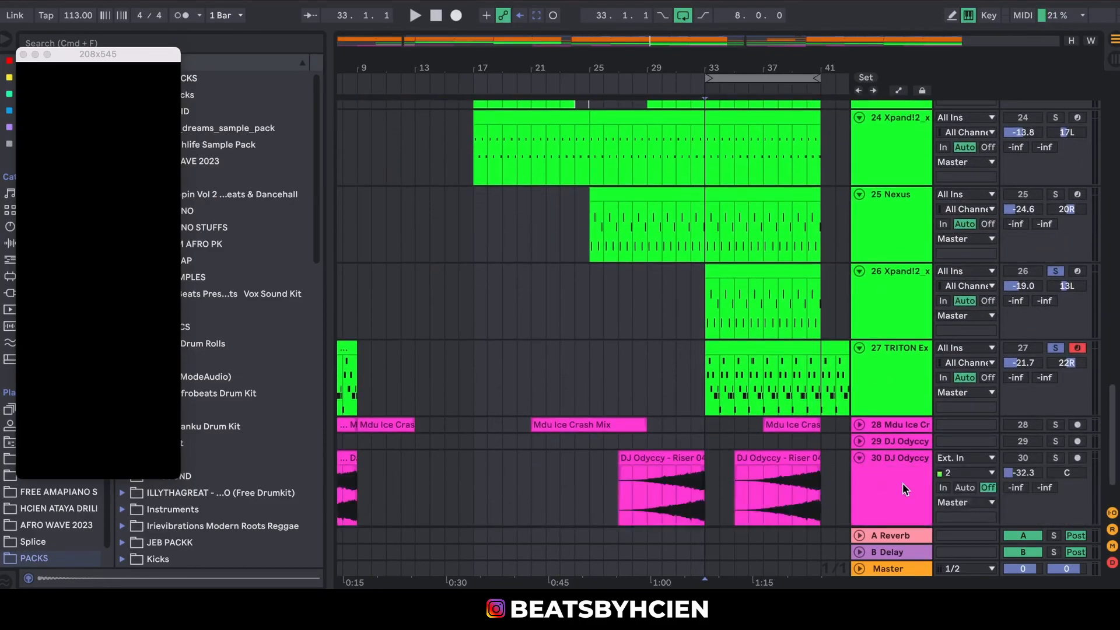
scroll(1082, 479, "down", 2)
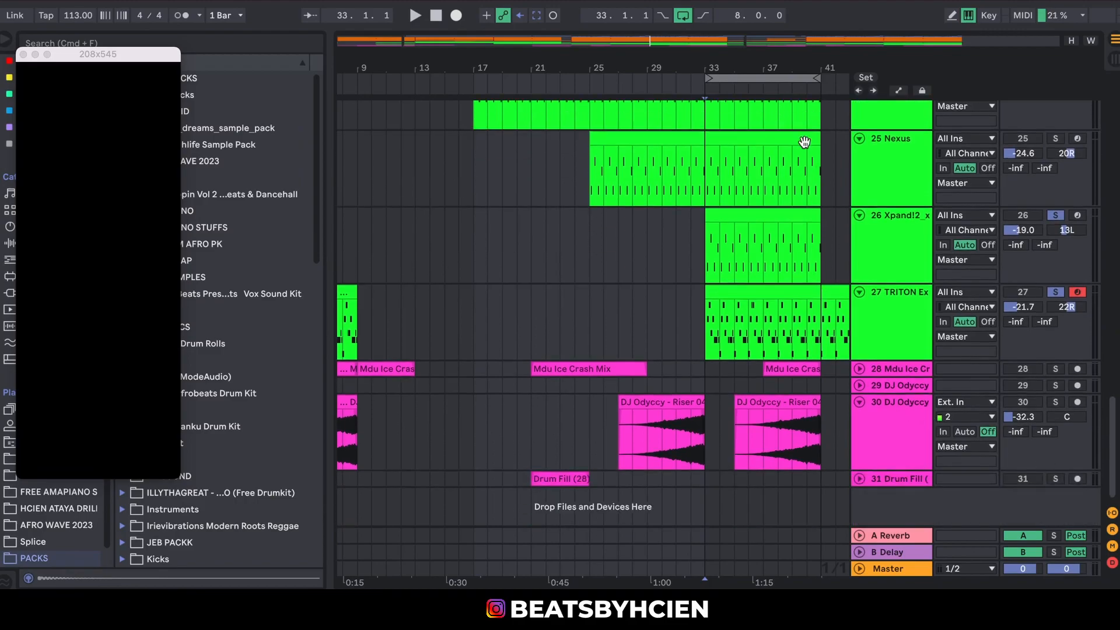
left_click_drag(788, 63, 633, 62)
left_click(867, 401)
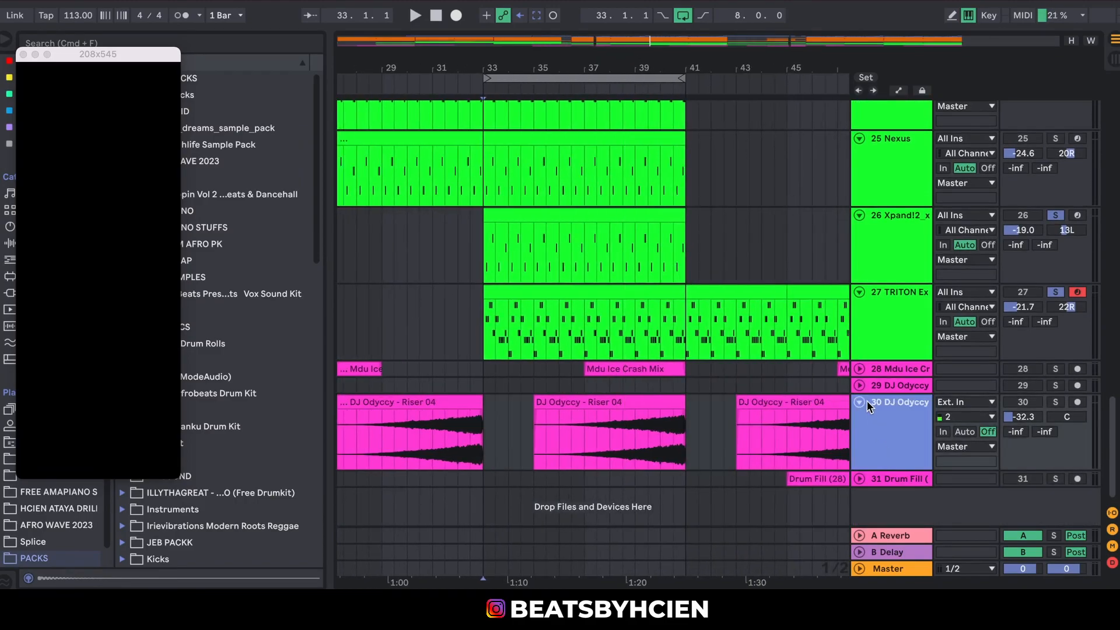
left_click(859, 369)
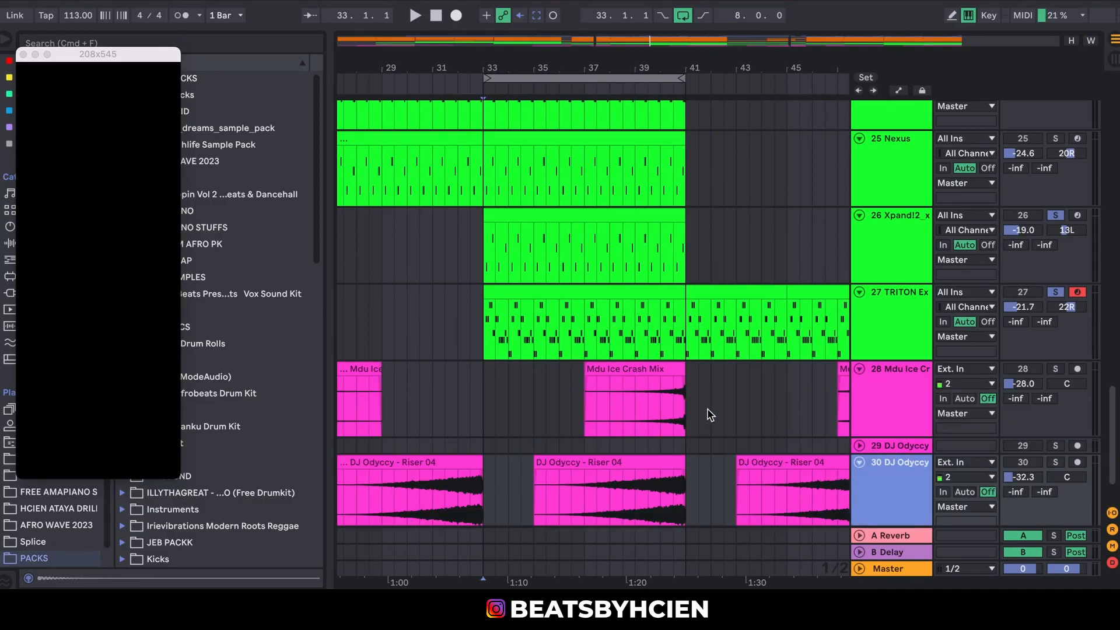
Solo Mdu Ice Crash track 28, play its clip from bar 39, and fold and unsolo the track
left_click(597, 414)
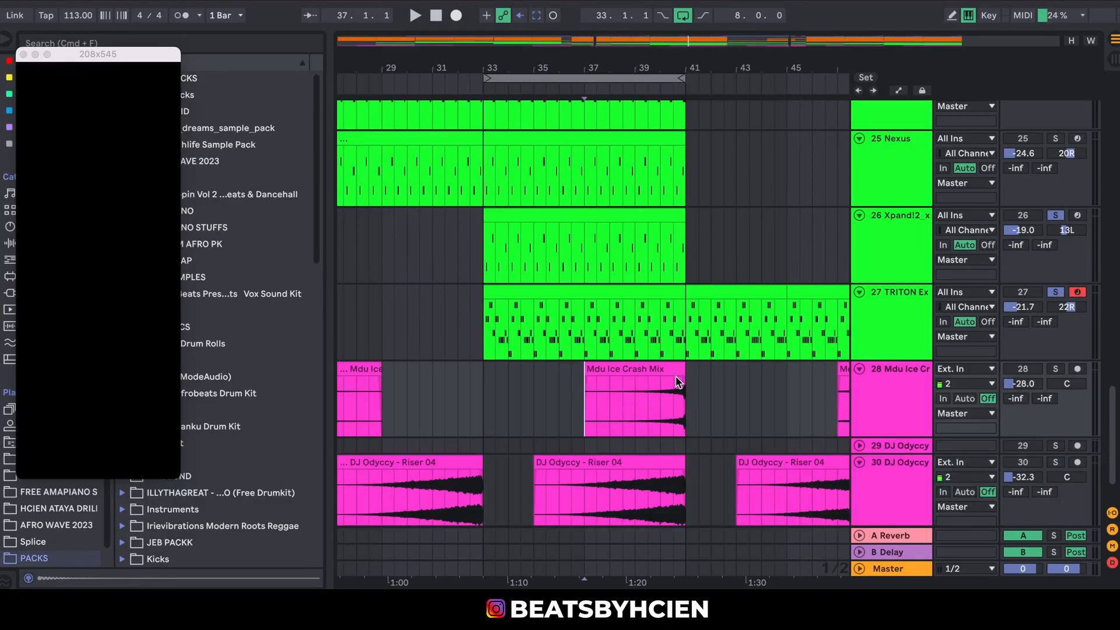
left_click(645, 414)
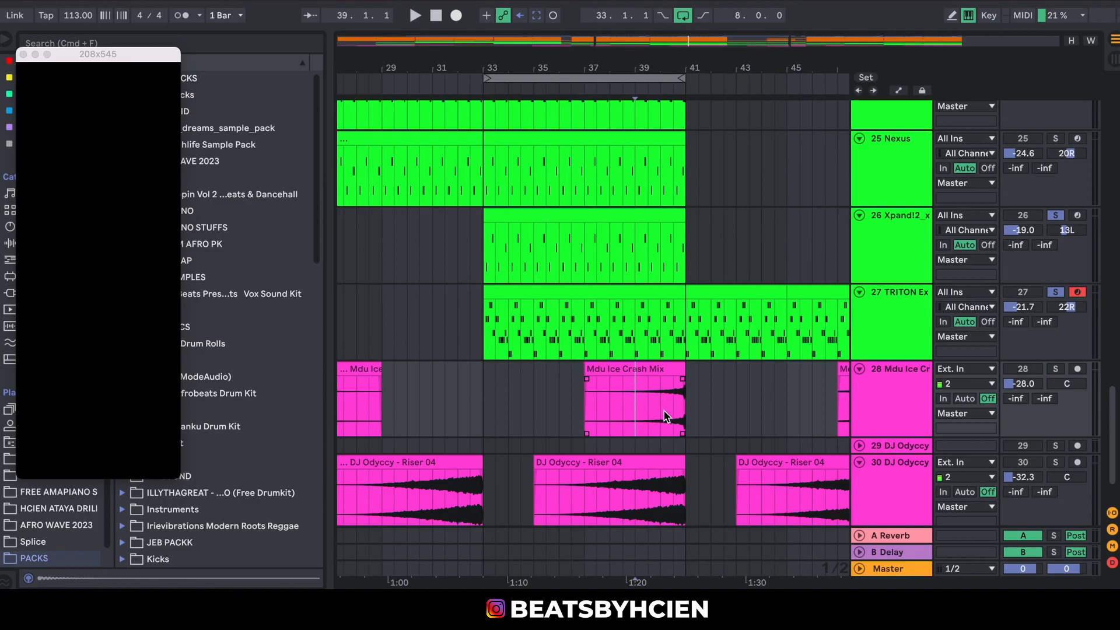
left_click(1056, 368)
key("space")
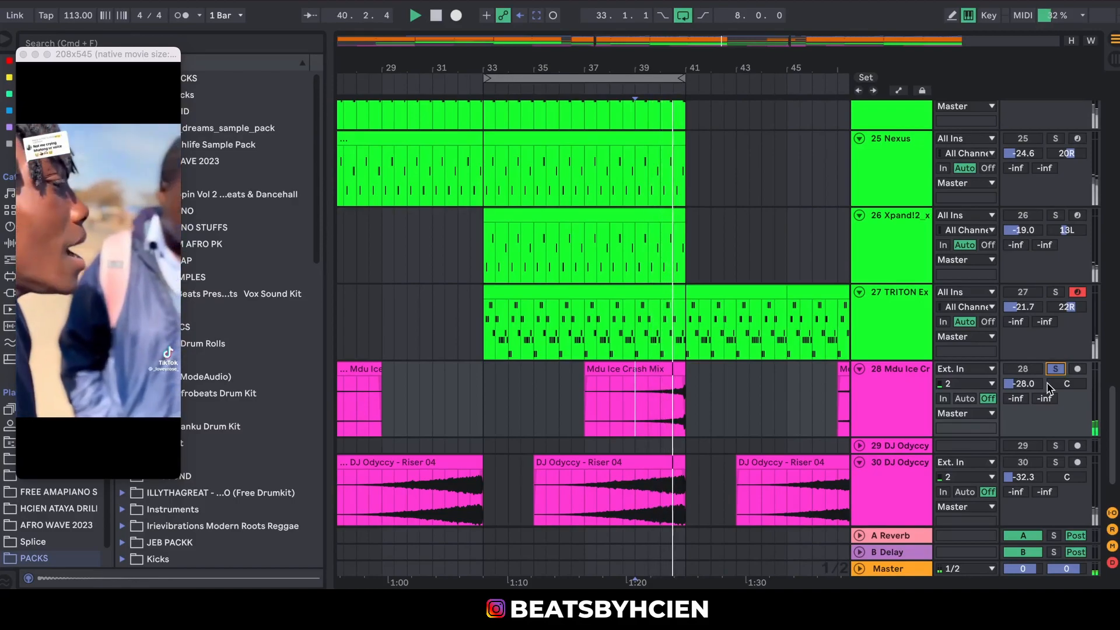
key("space")
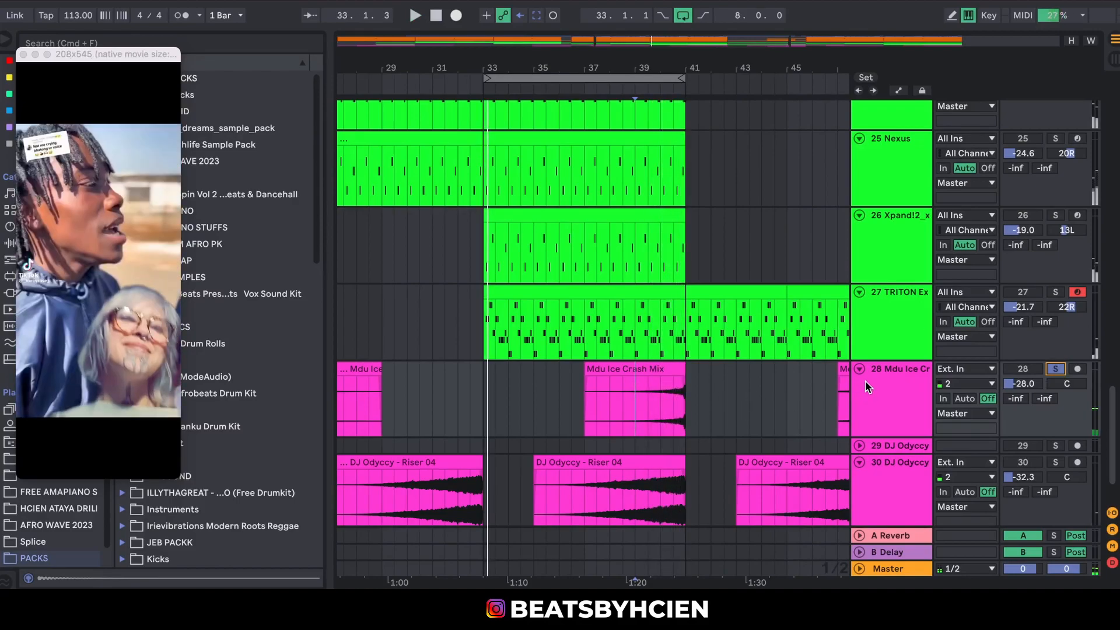
left_click(859, 369)
left_click(1055, 368)
Extend the loop to cover bars 25 to 41, move the video preview window aside, and start playback of all tracks
left_click_drag(593, 58, 593, 40)
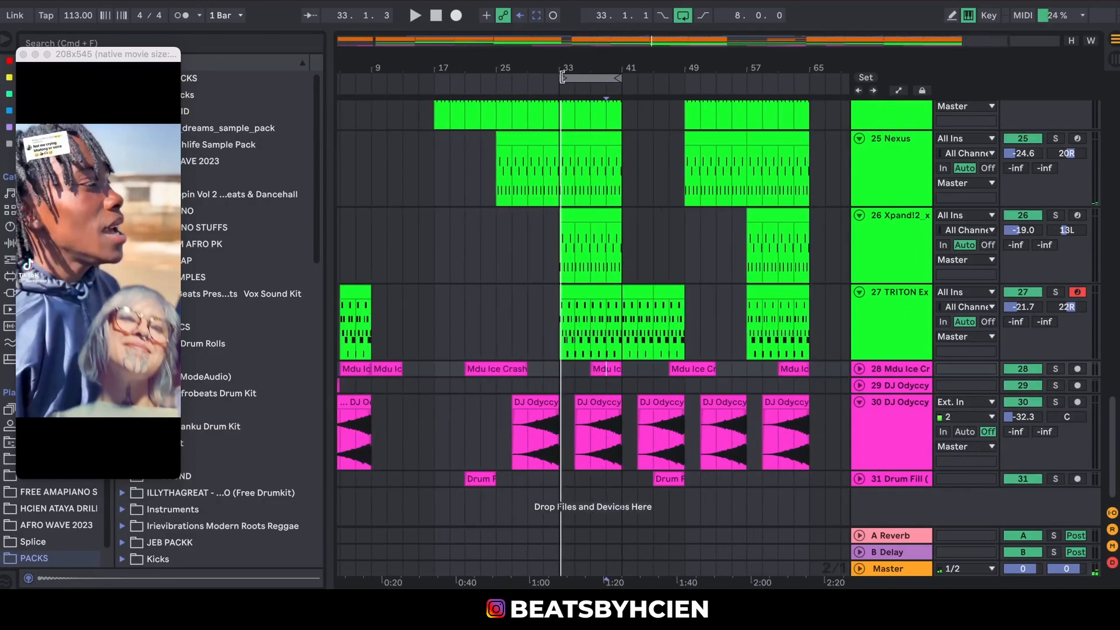
left_click_drag(156, 60, 291, 62)
key("space")
Examine the vocal, percussion, log drum, melodic and effects tracks across the arrangement while bars 25 to 41 play
left_click_drag(1112, 441, 1078, 143)
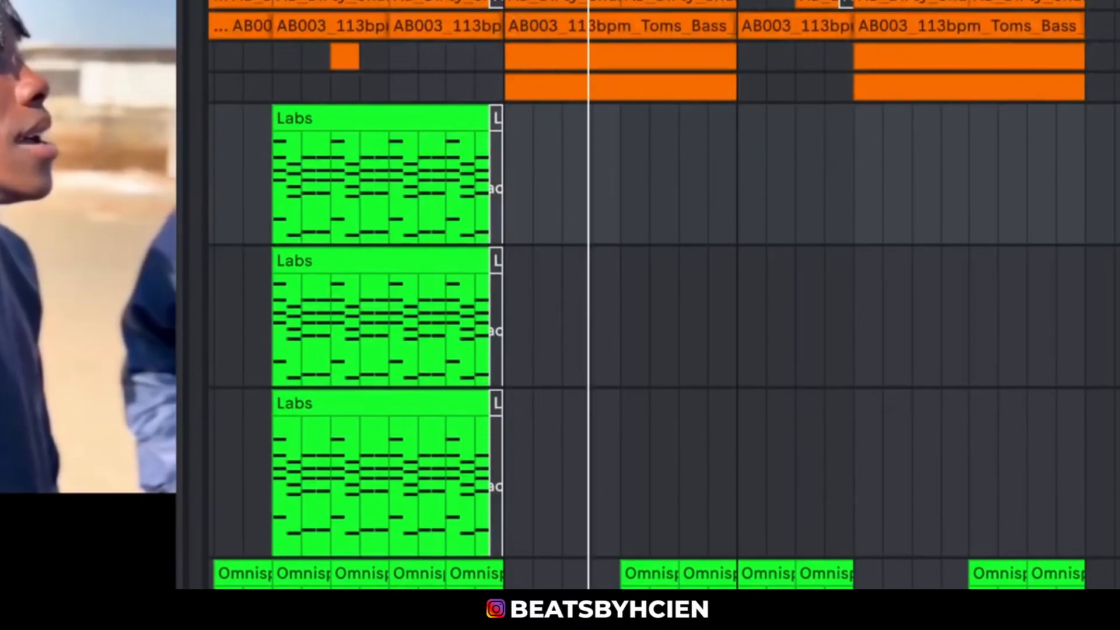
scroll(648, 294, "down", 10)
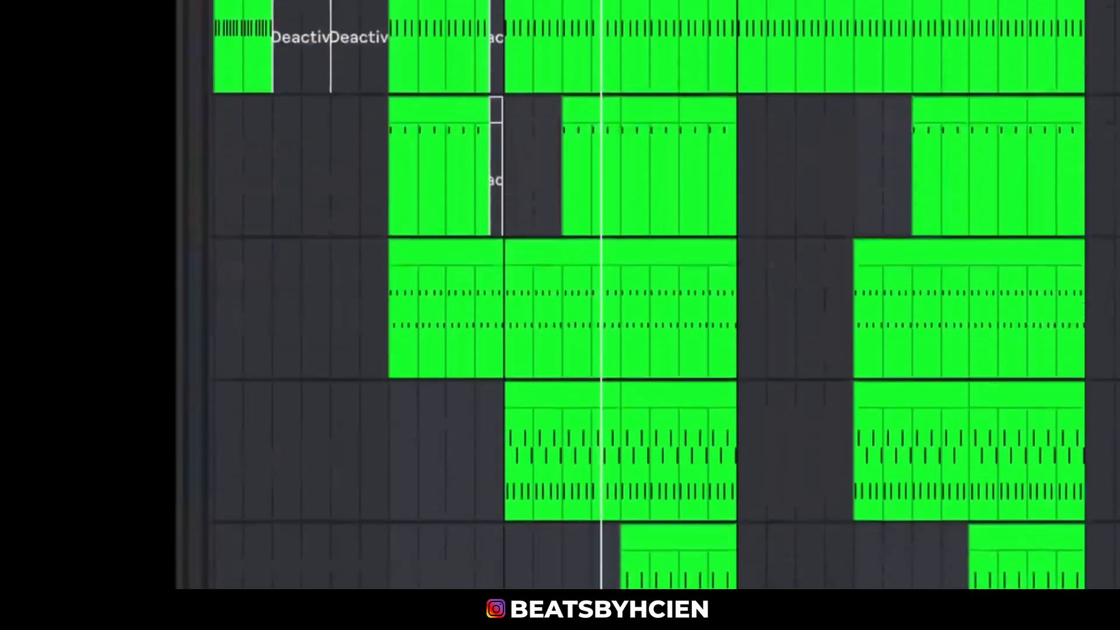
scroll(648, 295, "down", 2)
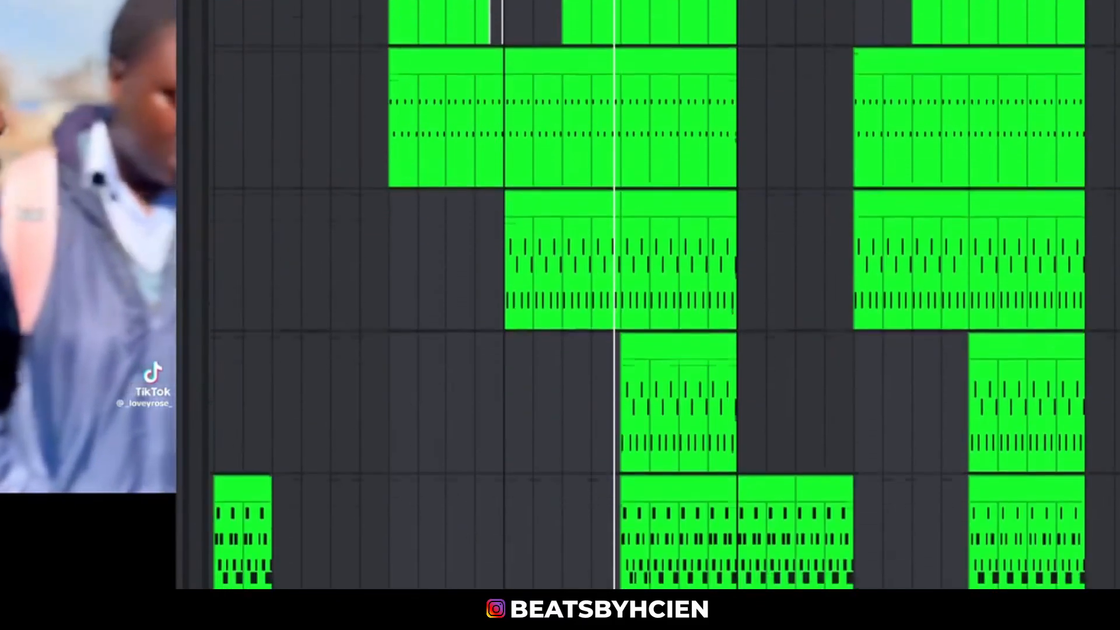
scroll(957, 393, "down", 5)
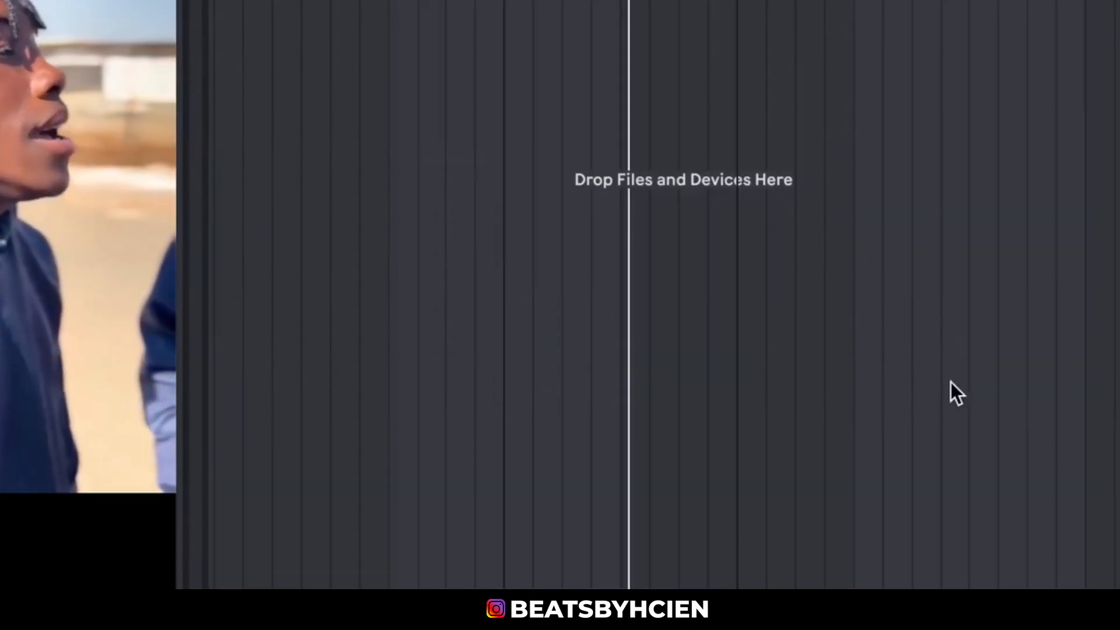
scroll(647, 295, "up", 8)
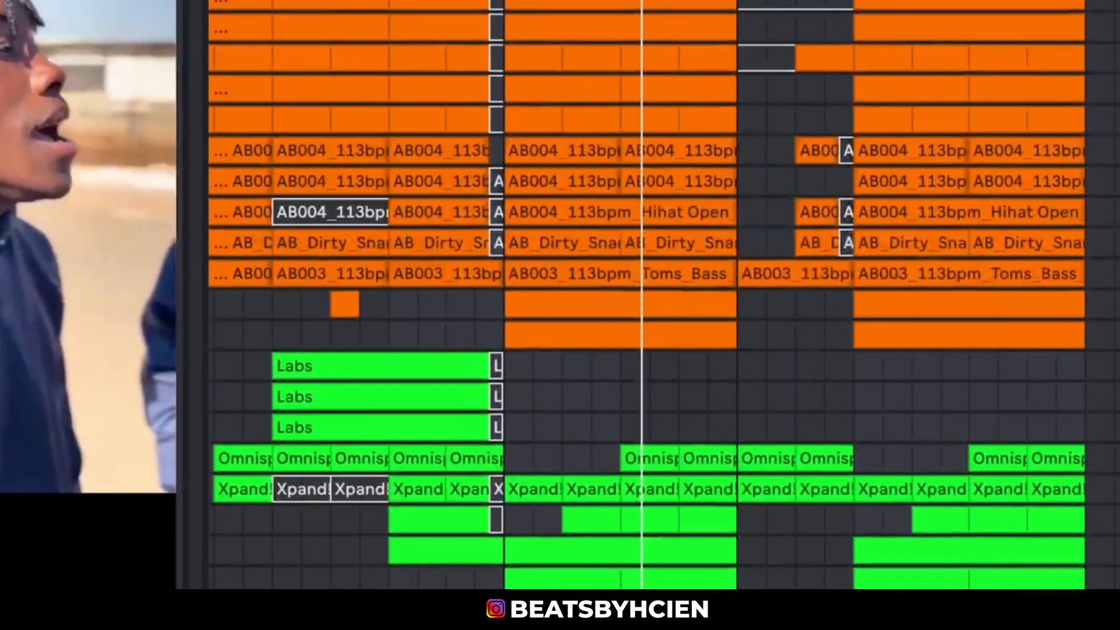
scroll(647, 294, "up", 2)
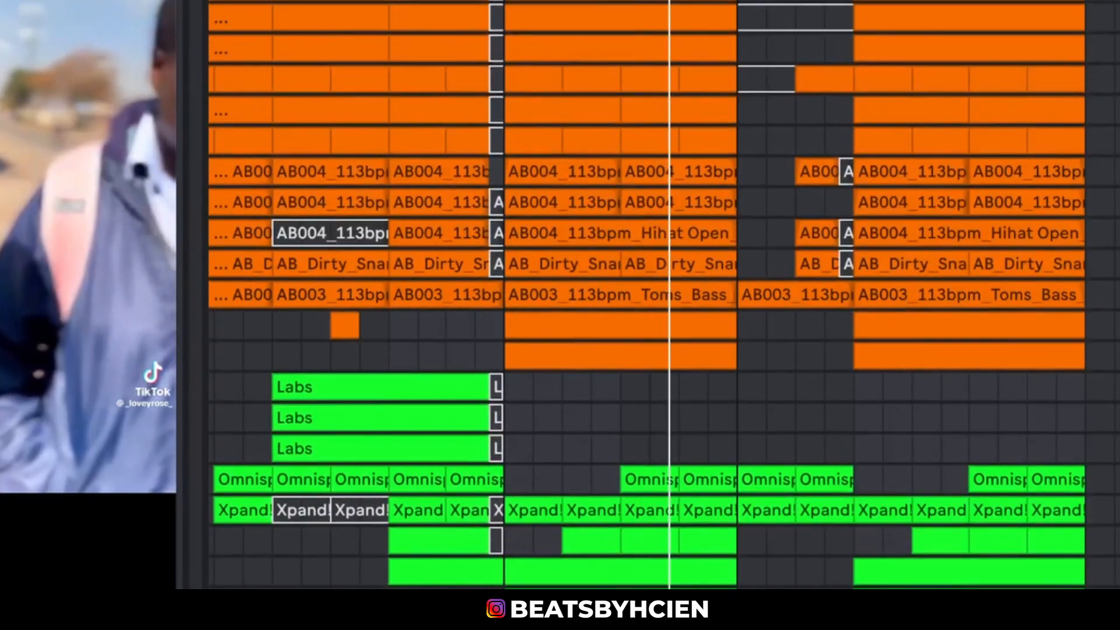
scroll(647, 294, "down", 1)
scroll(647, 294, "up", 2)
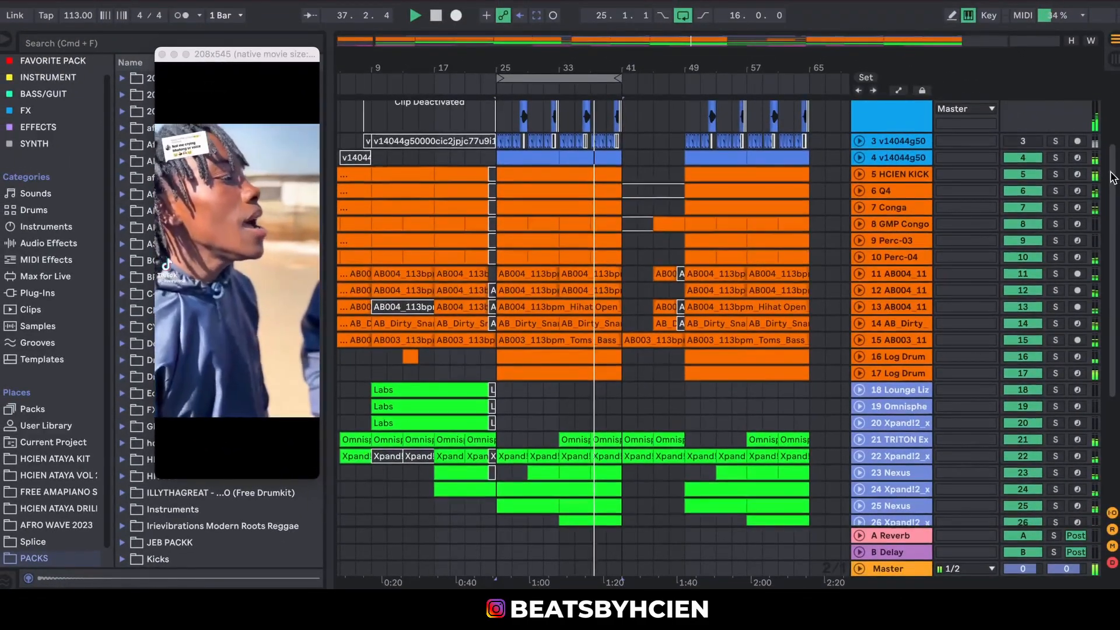
left_click_drag(1112, 178, 1116, 269)
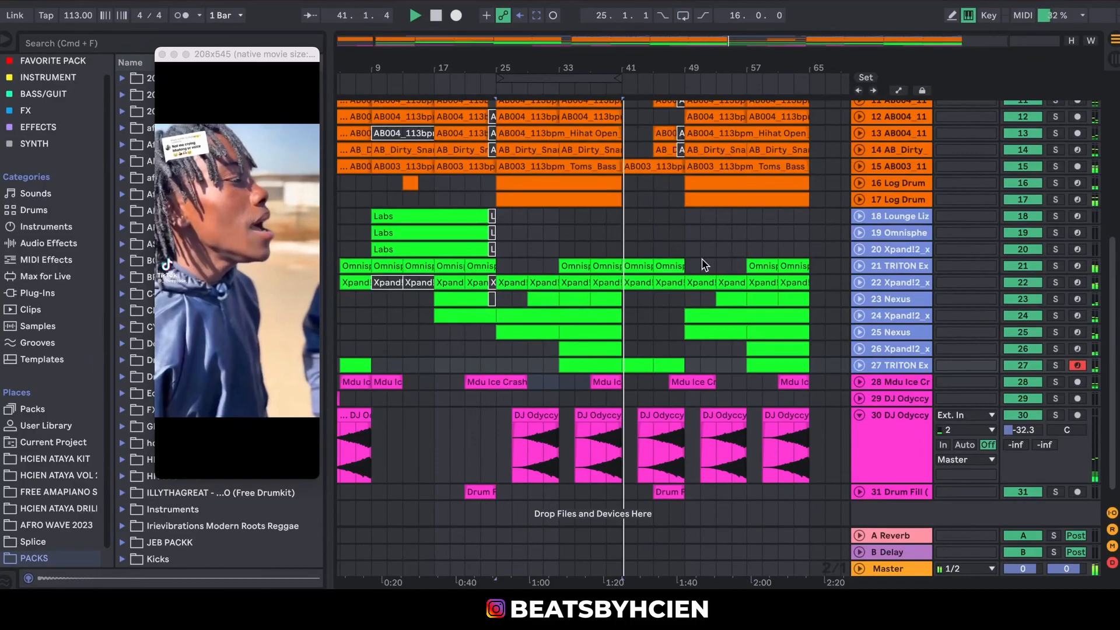
Fold DJ Odyccy riser track 30 and play the arrangement from bar 41 while looking over the tracks
left_click(637, 235)
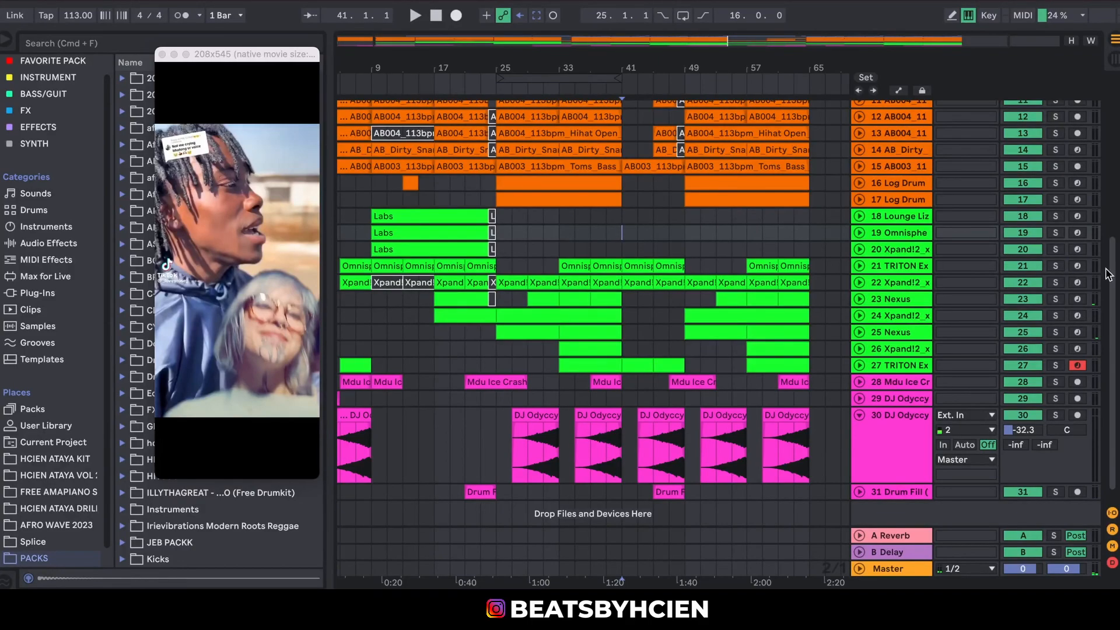
left_click_drag(1107, 274, 1107, 338)
left_click(859, 408)
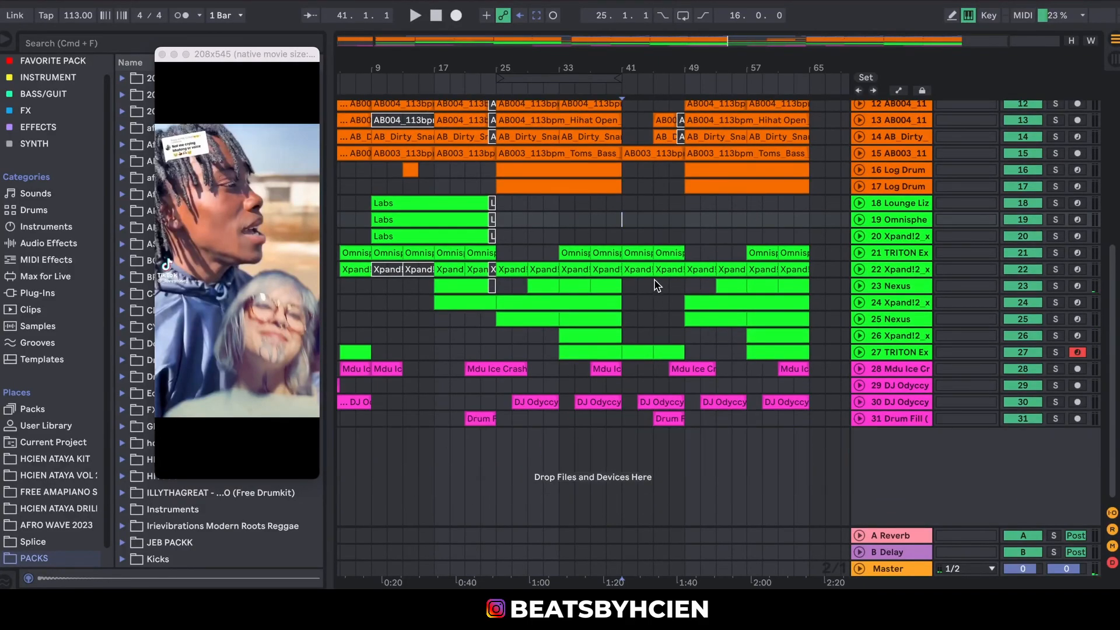
left_click_drag(1110, 357, 1113, 266)
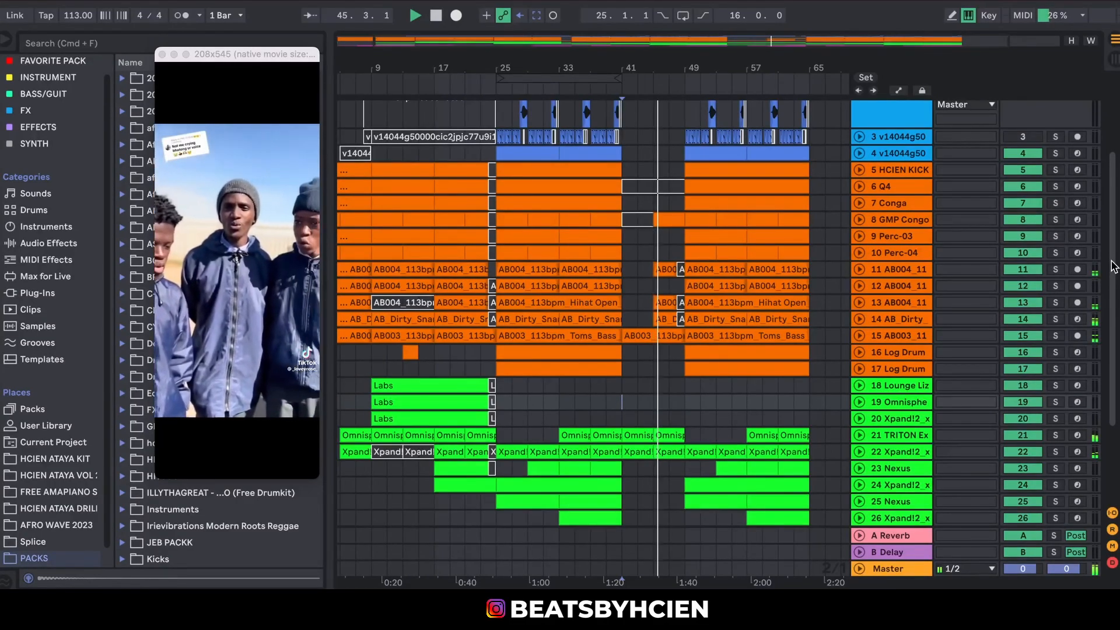
left_click_drag(1114, 286, 1115, 375)
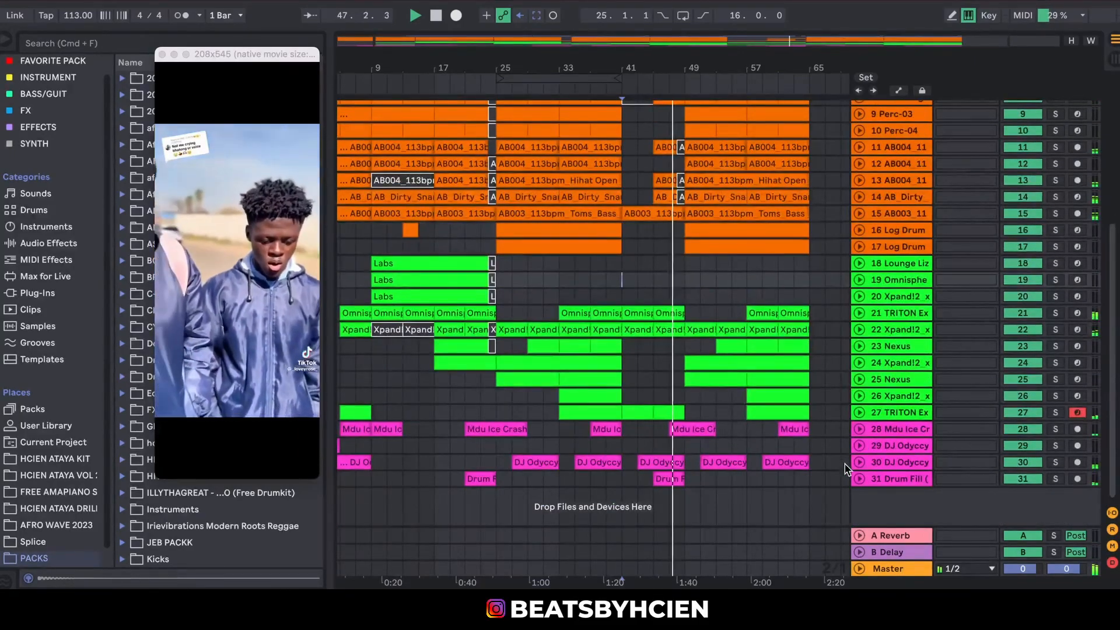
View the unfolded clips on Drum Fill track 31, and fold that track and vocal tracks 1 and 2
left_click(859, 478)
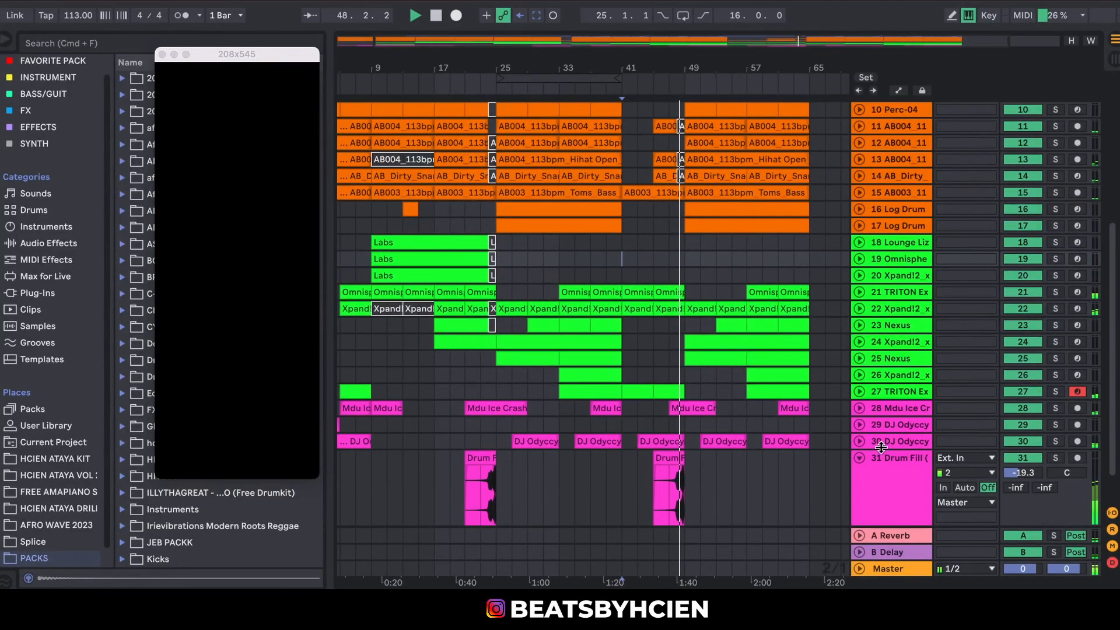
left_click(859, 458)
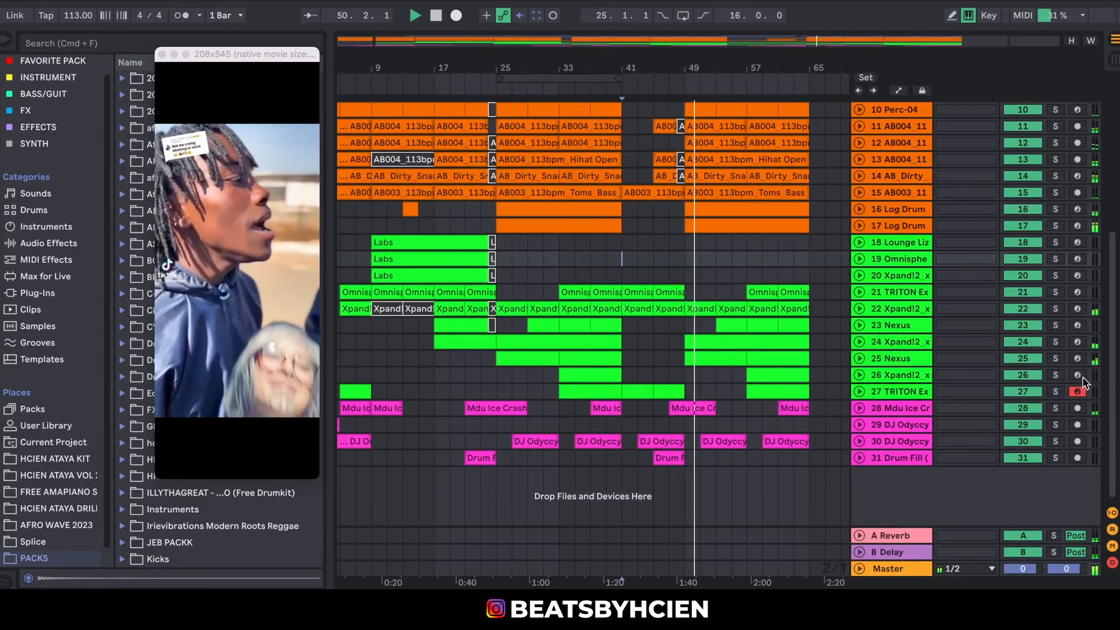
left_click_drag(1106, 368, 1102, 215)
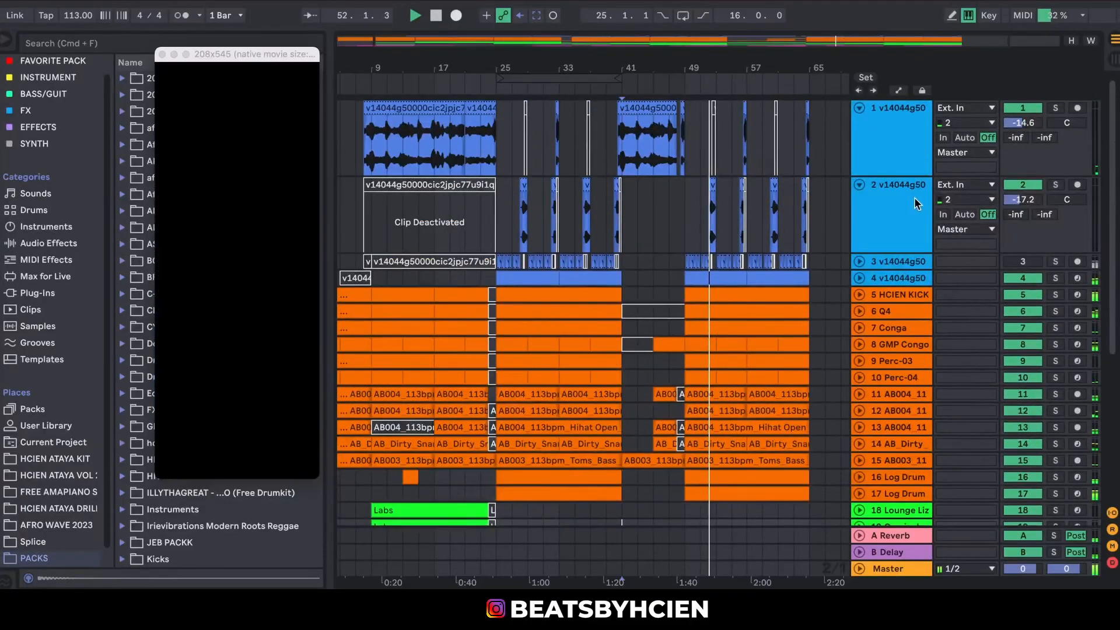
left_click(864, 184)
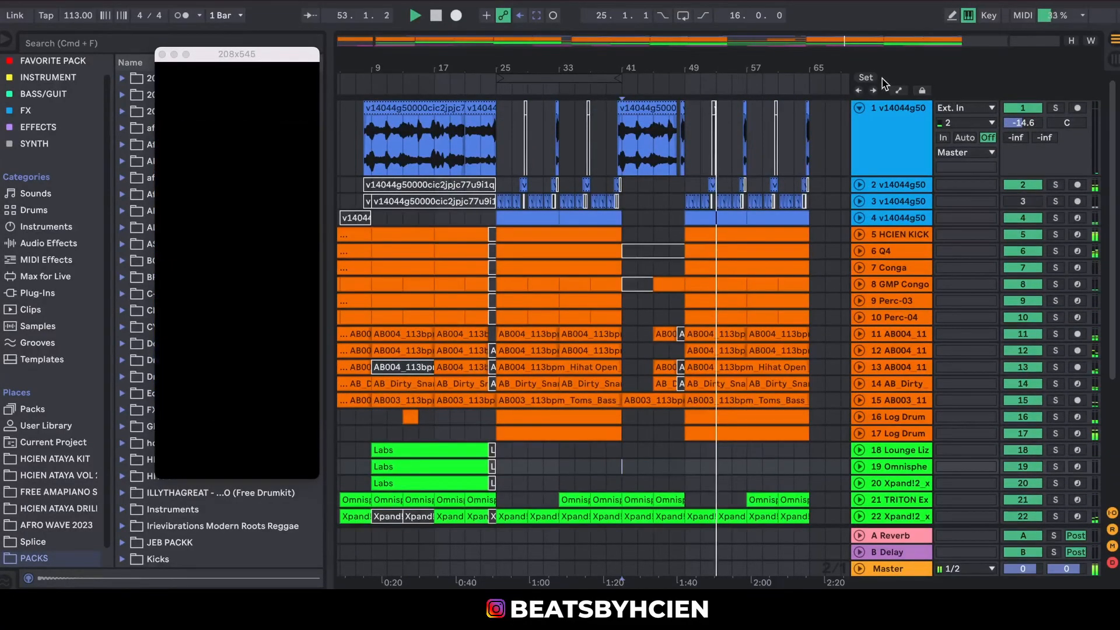
left_click(856, 108)
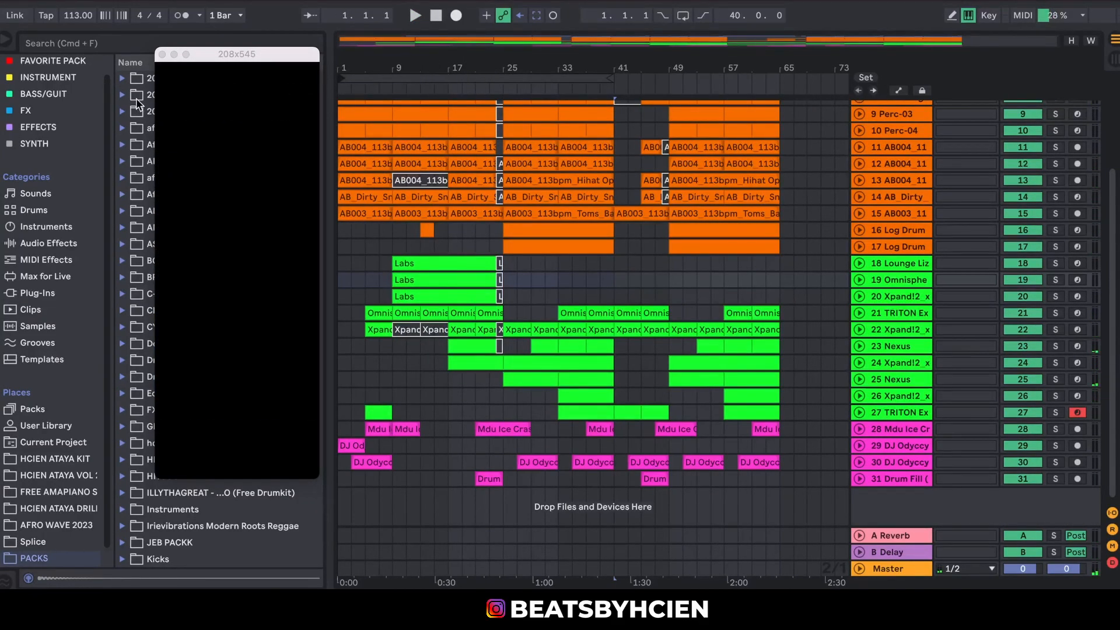
Move the video preview aside, place hcien beat tag.wav from the Favorite Pack collection at bar 3, and open its clip view
left_click_drag(195, 62, 69, 158)
left_click(73, 63)
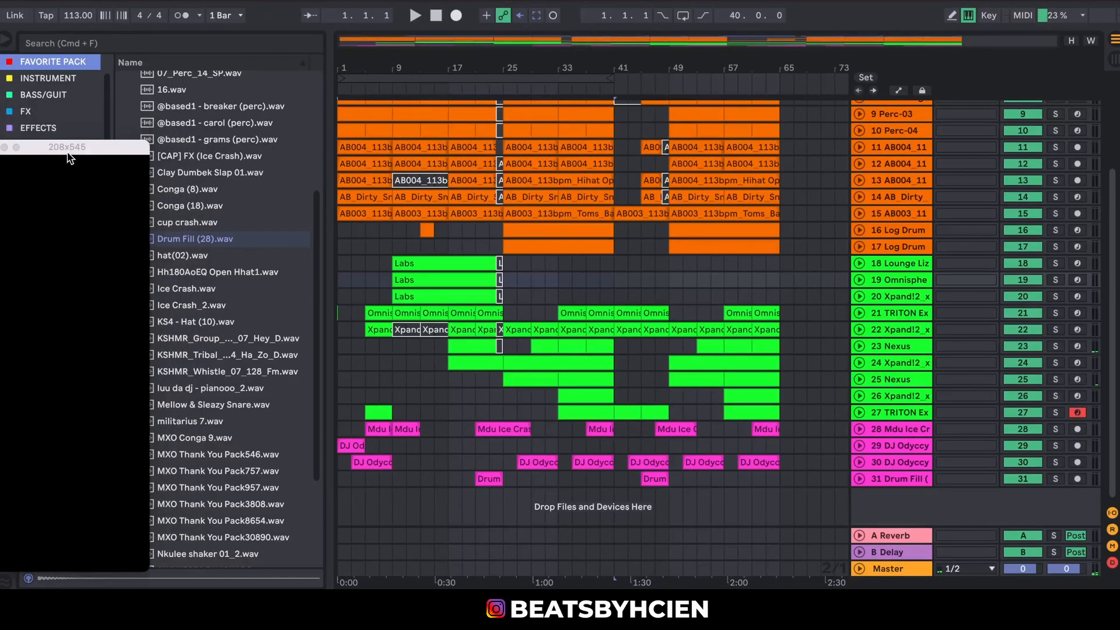
left_click(67, 66)
left_click_drag(111, 161, 78, 154)
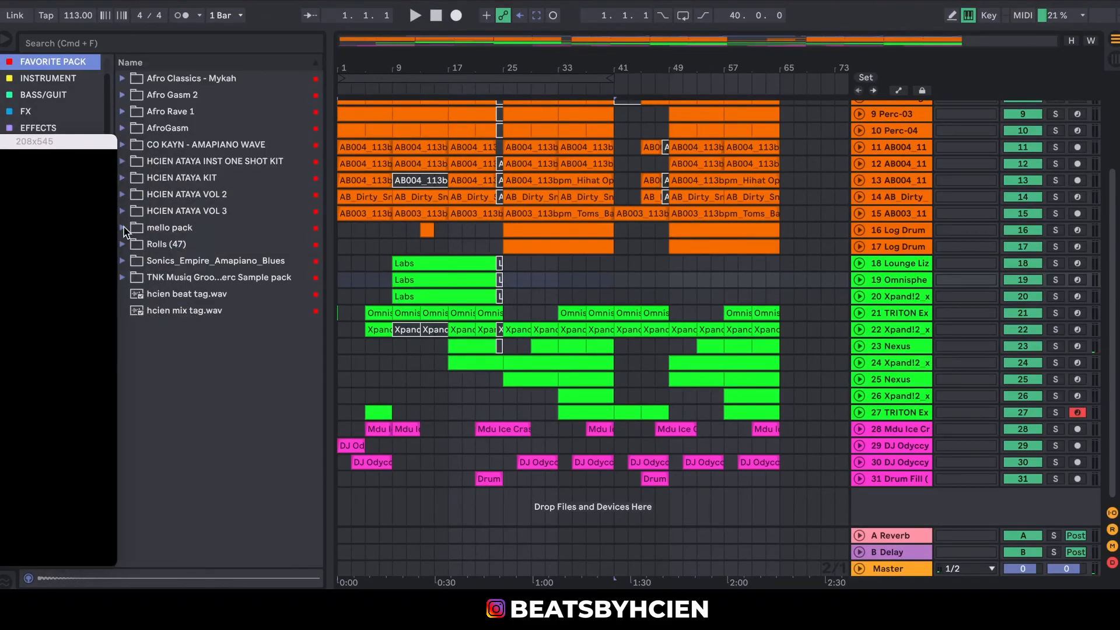
left_click_drag(173, 296, 366, 475)
double_click(364, 459)
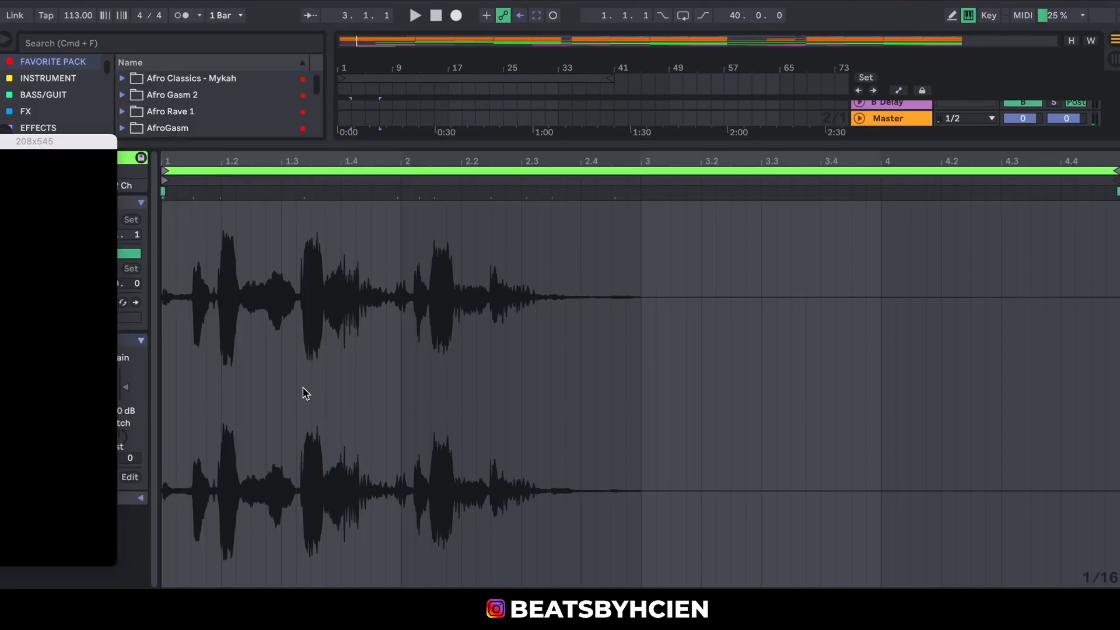
Turn off Warp on the hcien beat tag clip, and lower track 32's volume to -15.7 dB before folding the track
left_click_drag(92, 142, 394, 154)
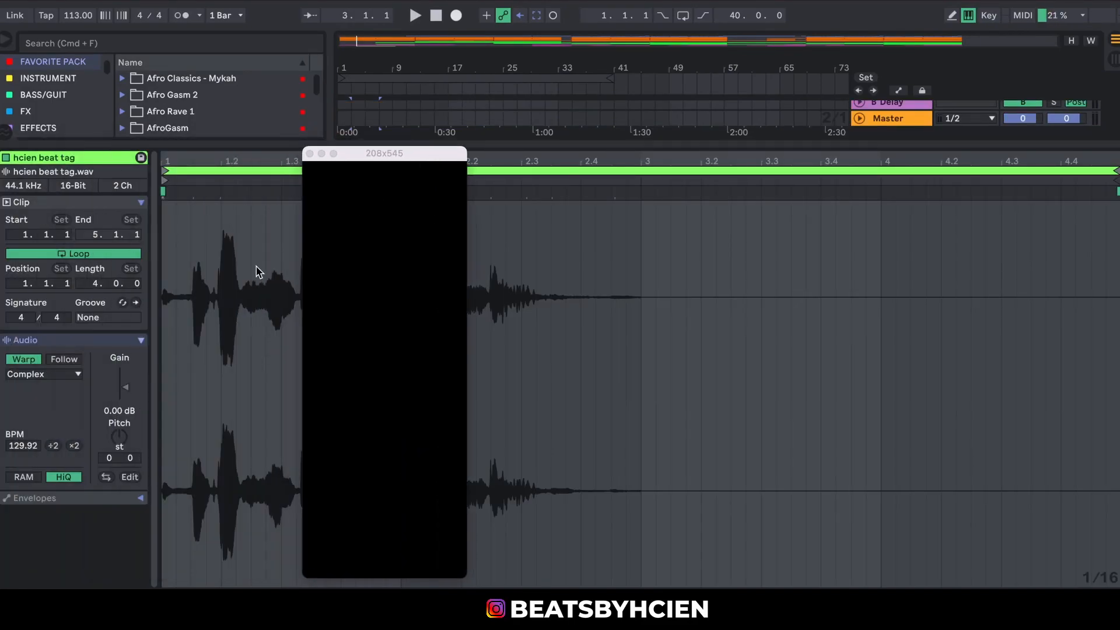
left_click(24, 358)
left_click_drag(681, 143, 831, 309)
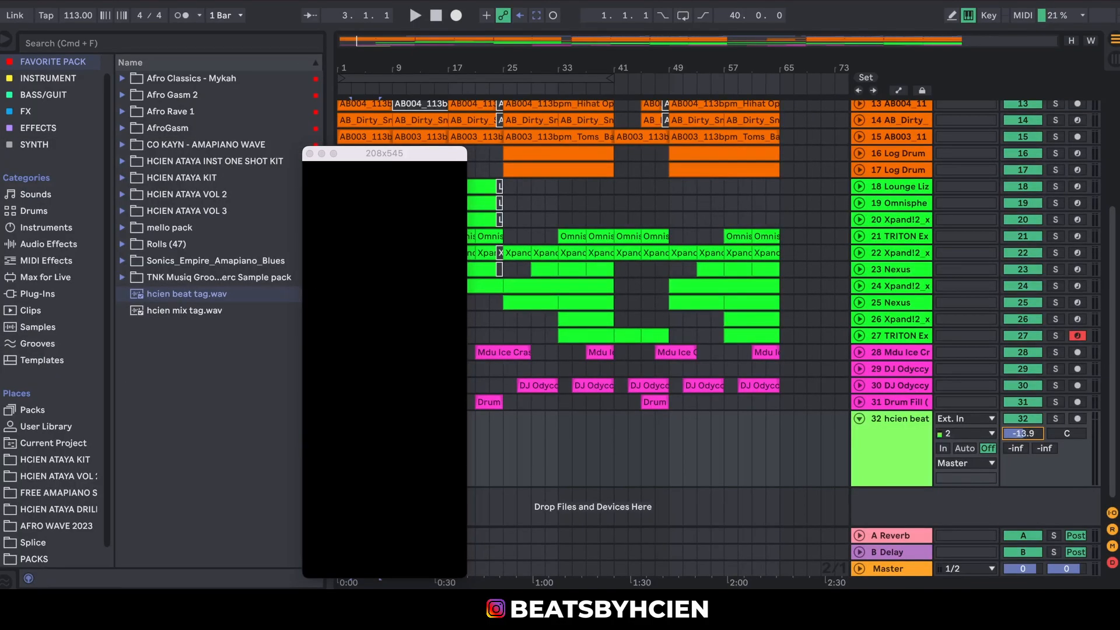
left_click_drag(396, 149, 214, 136)
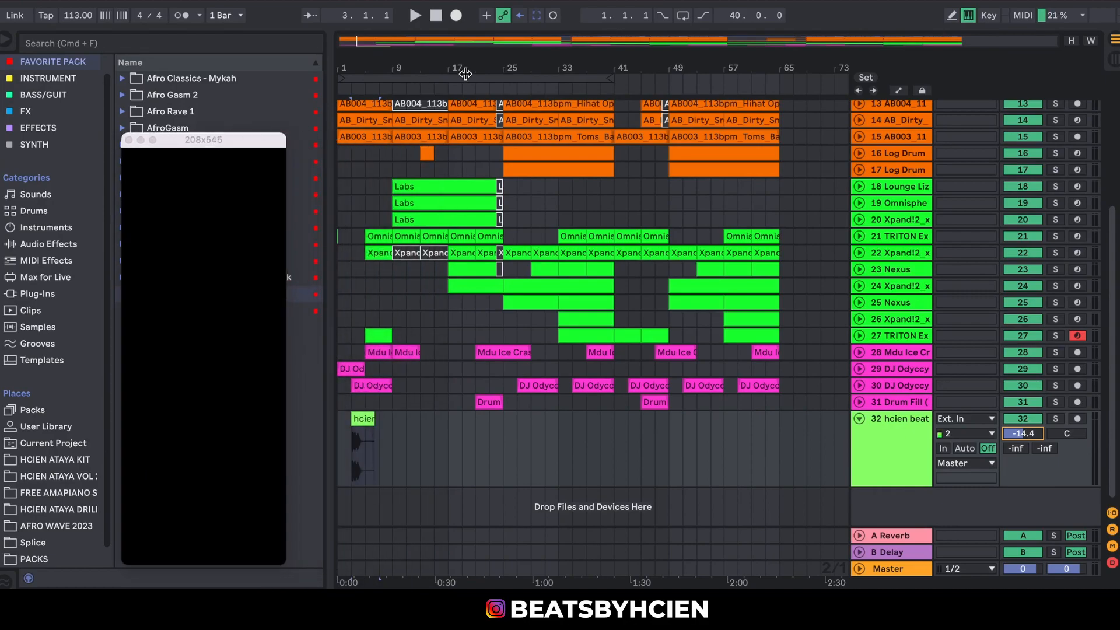
left_click(856, 417)
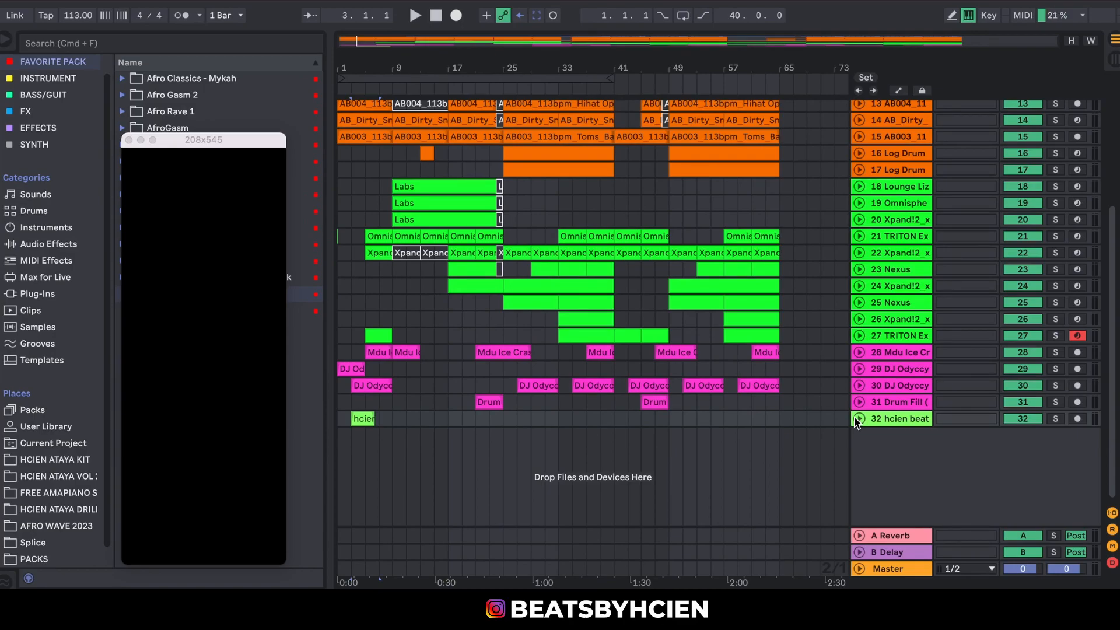
Play the arrangement from bar 3 with the beat tag, checking track 32 and the vocal and percussion tracks during playback
key("space")
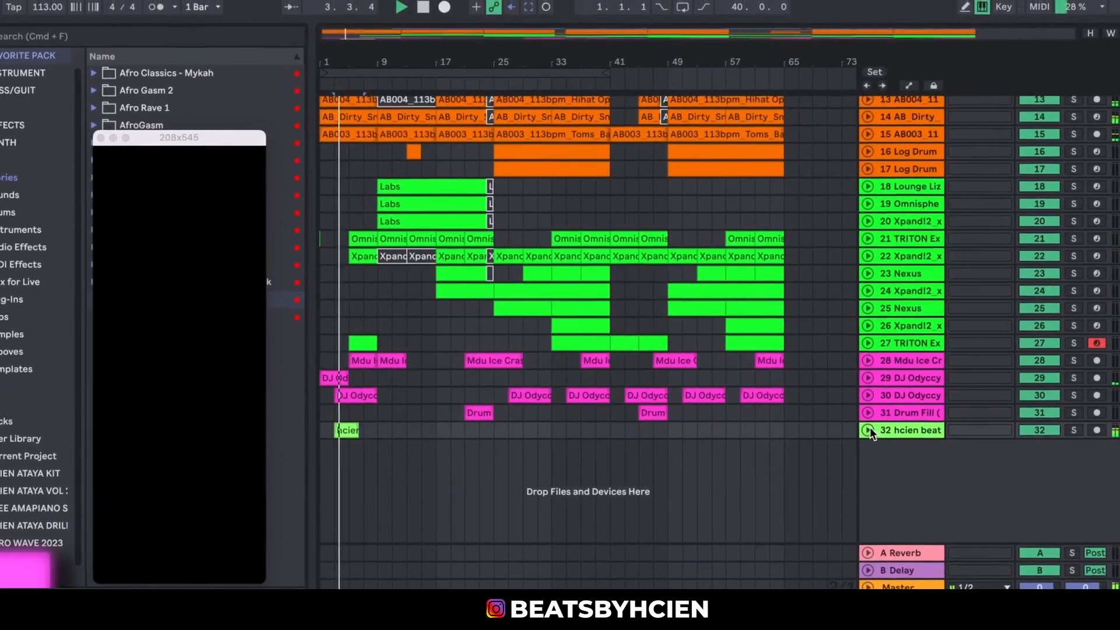
left_click(868, 430)
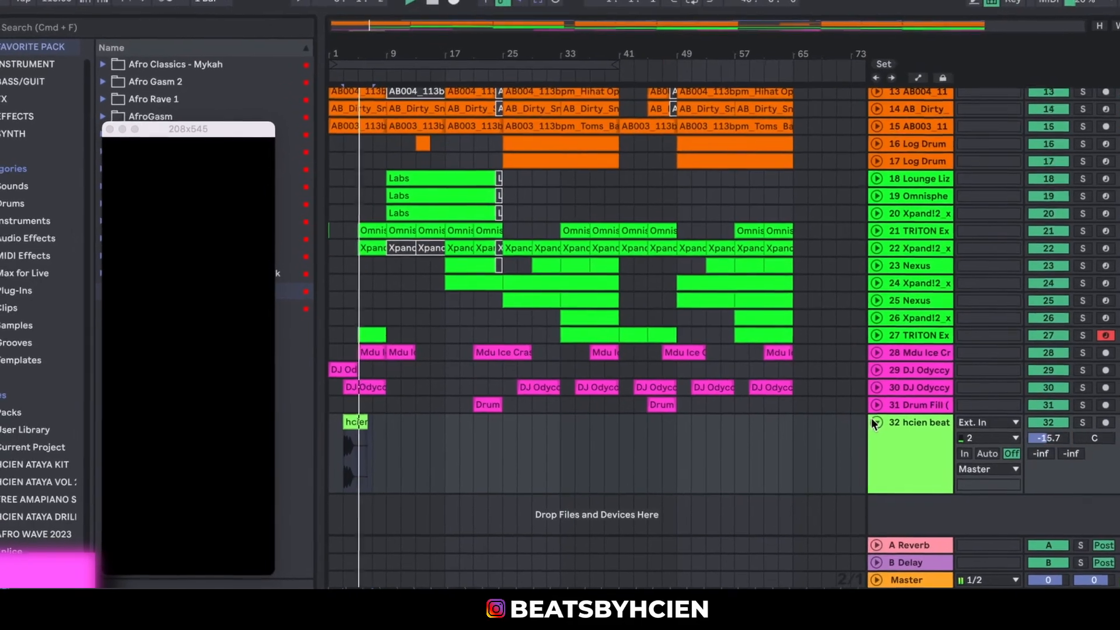
left_click(868, 429)
scroll(584, 292, "up", 8)
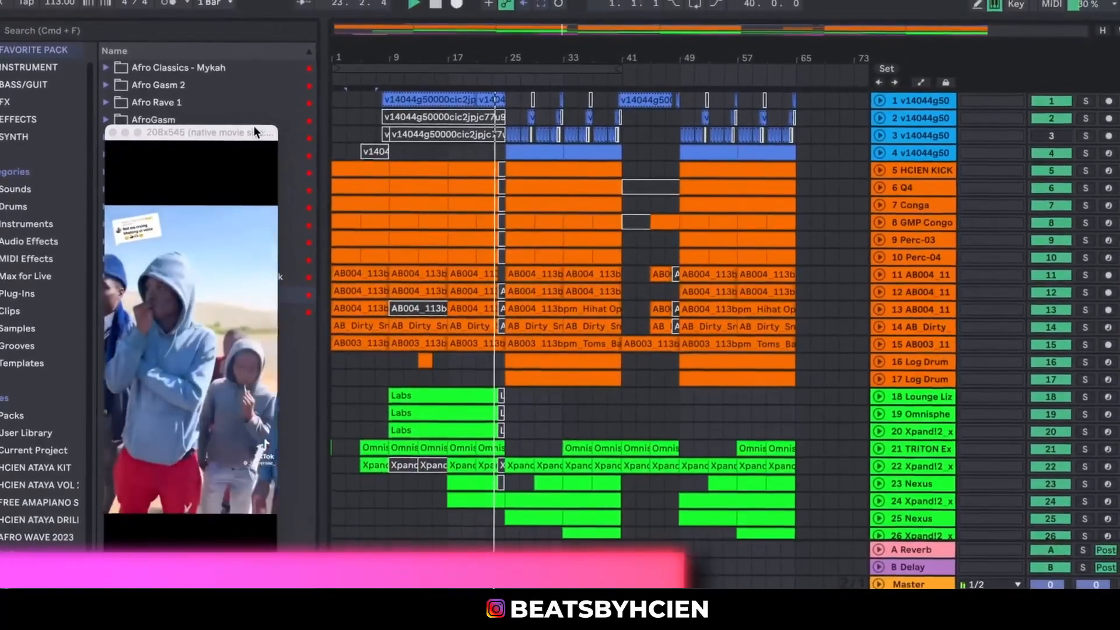
left_click_drag(254, 125, 326, 69)
Try moving the hcien beat tag clip on track 32 to bar 29, and undo the move
scroll(584, 320, "down", 5)
scroll(571, 326, "down", 3)
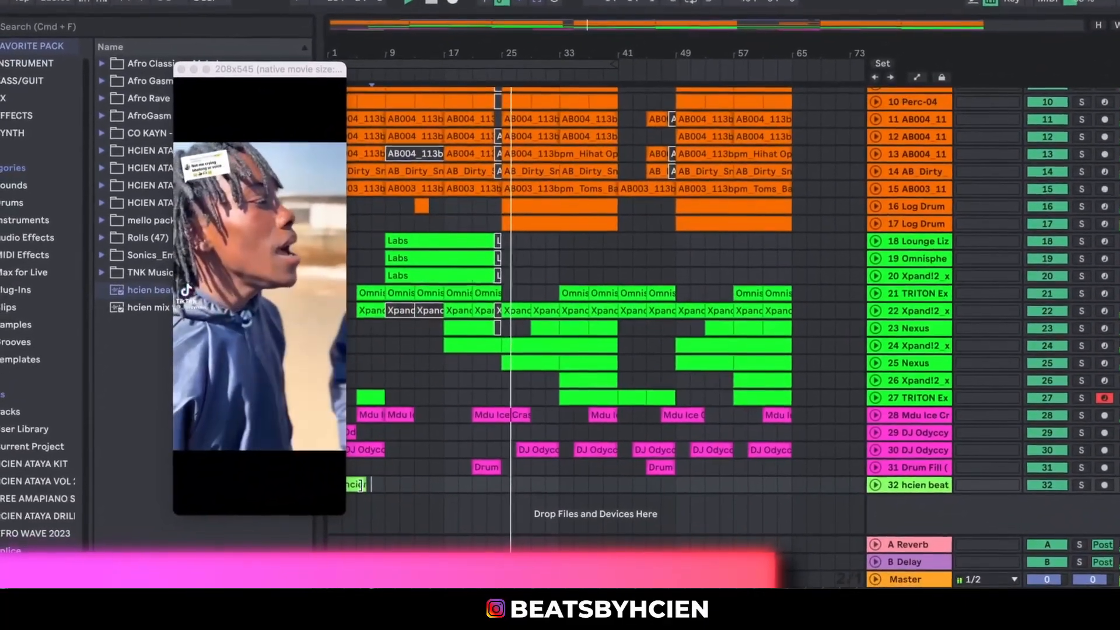
left_click_drag(362, 487, 536, 488)
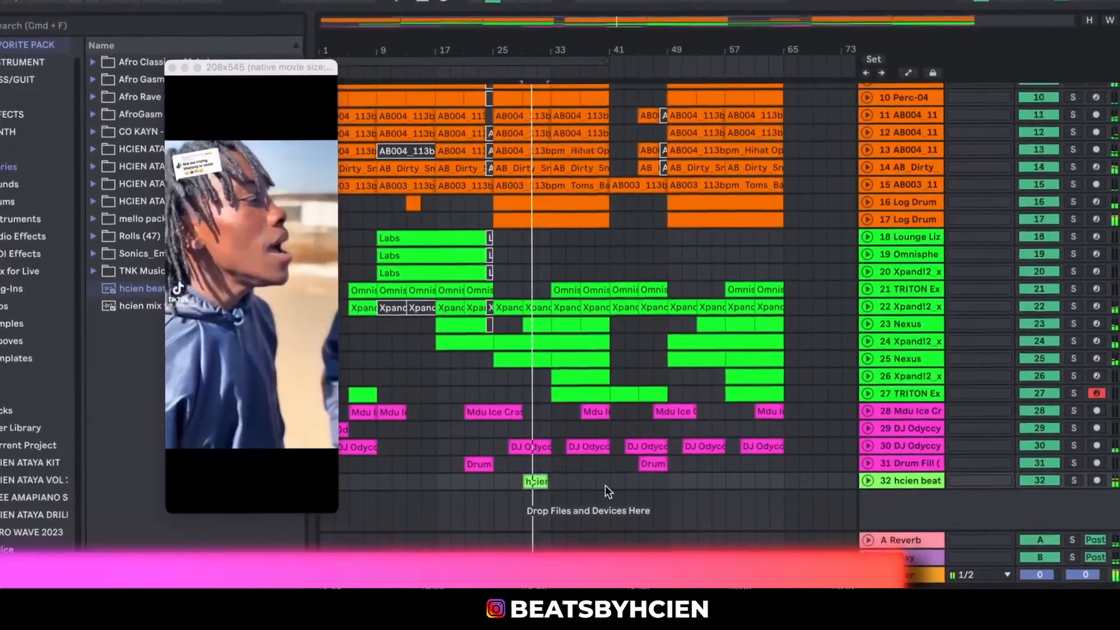
key("super+z")
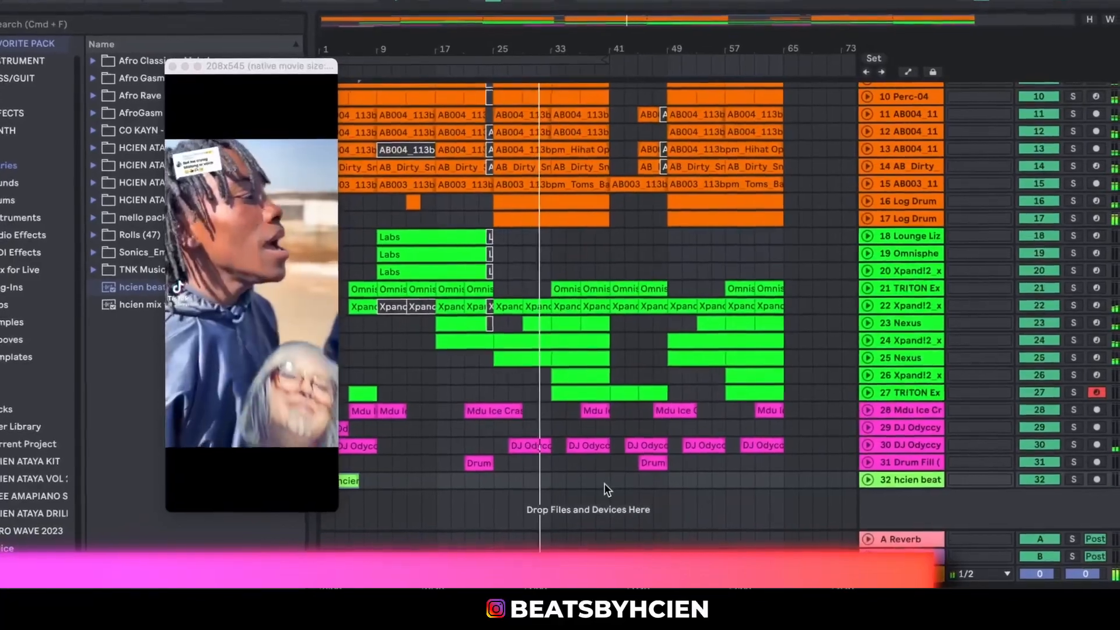